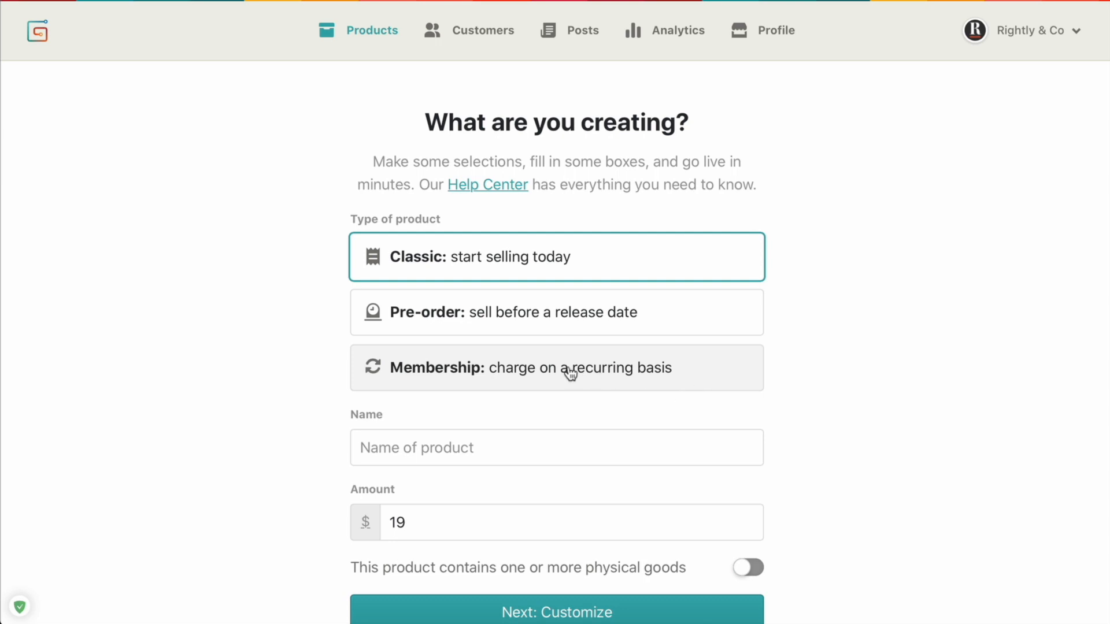
Create the product 'My RightlyTV Training Course' priced at $497 and continue to customization
key(Tab)
scroll(682, 446, down, 3)
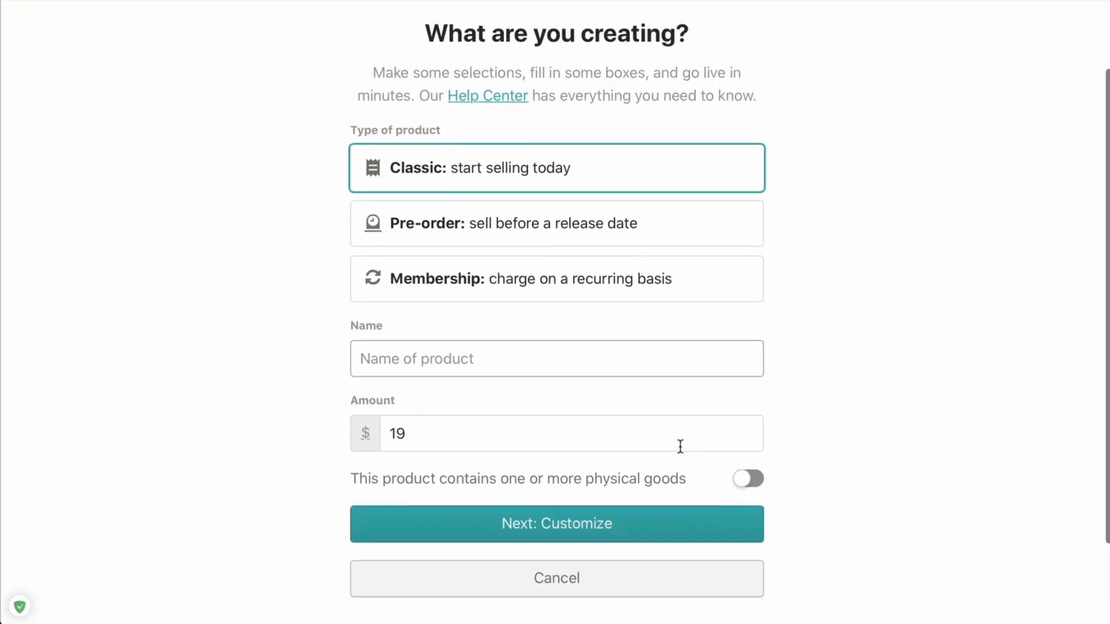
text(My Rightly TV)
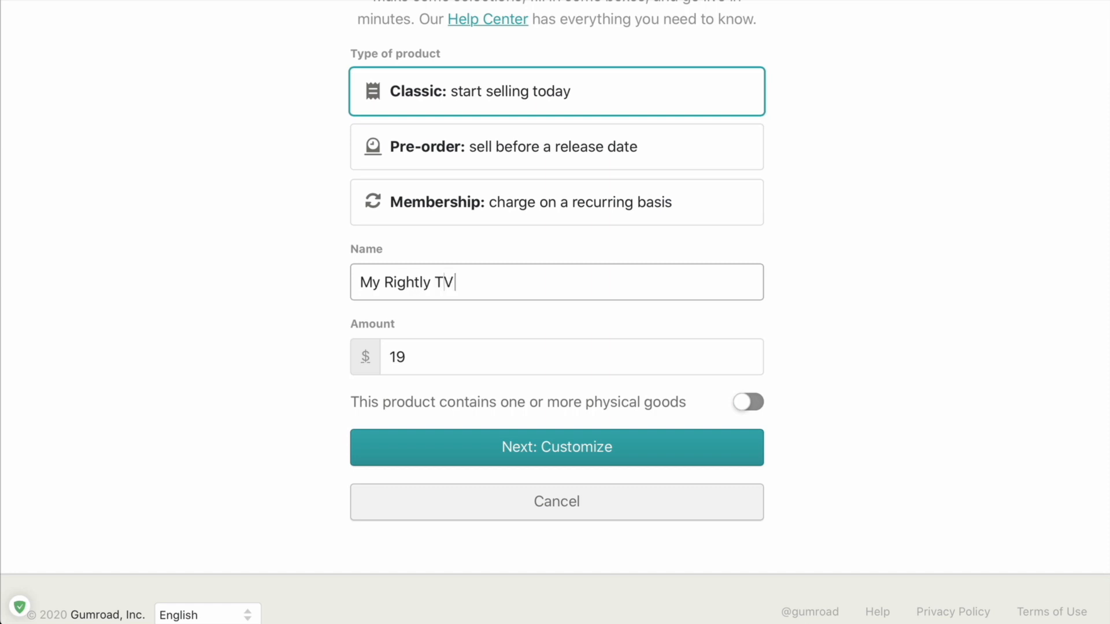
key(BackSpace)
key(BackSpace)
key(BackSpace)
text(TV Training Course)
key(Tab)
text(49)
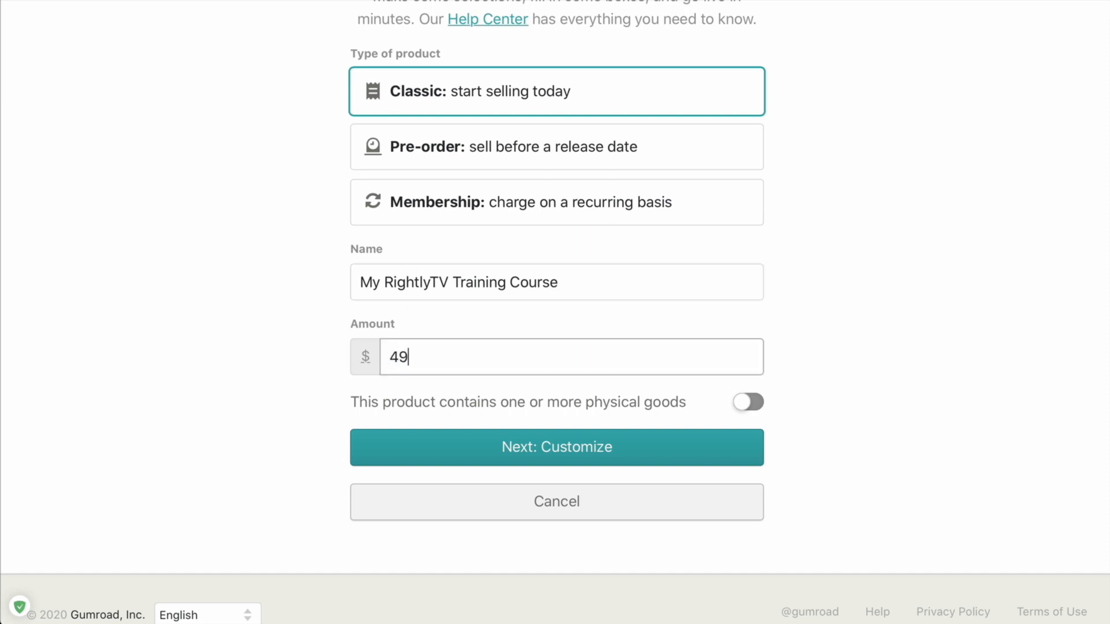
click(179, 371)
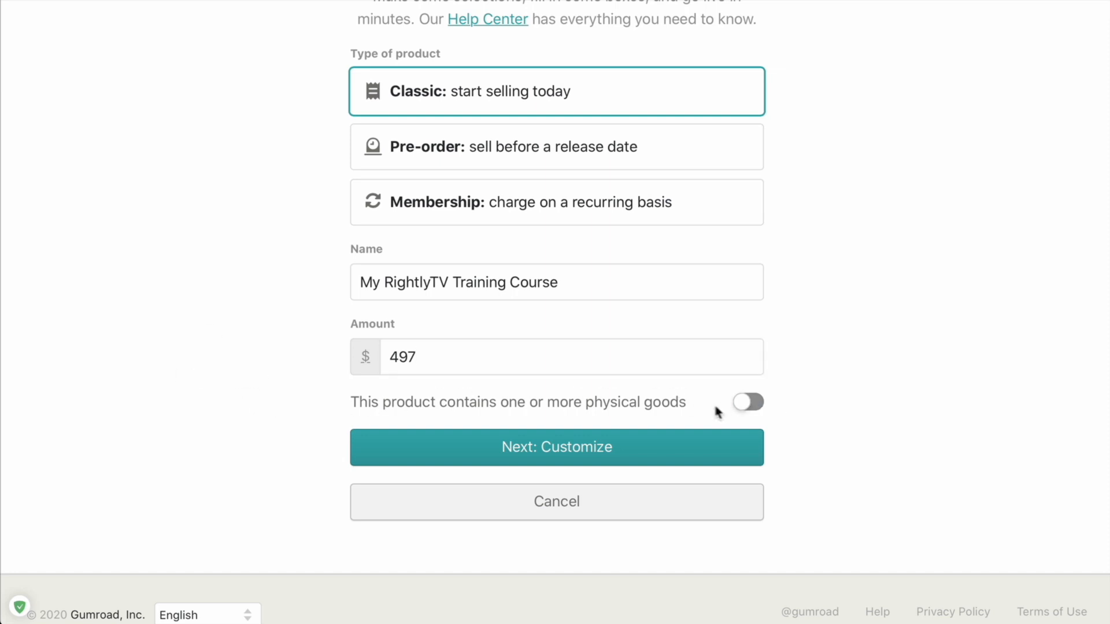
click(669, 452)
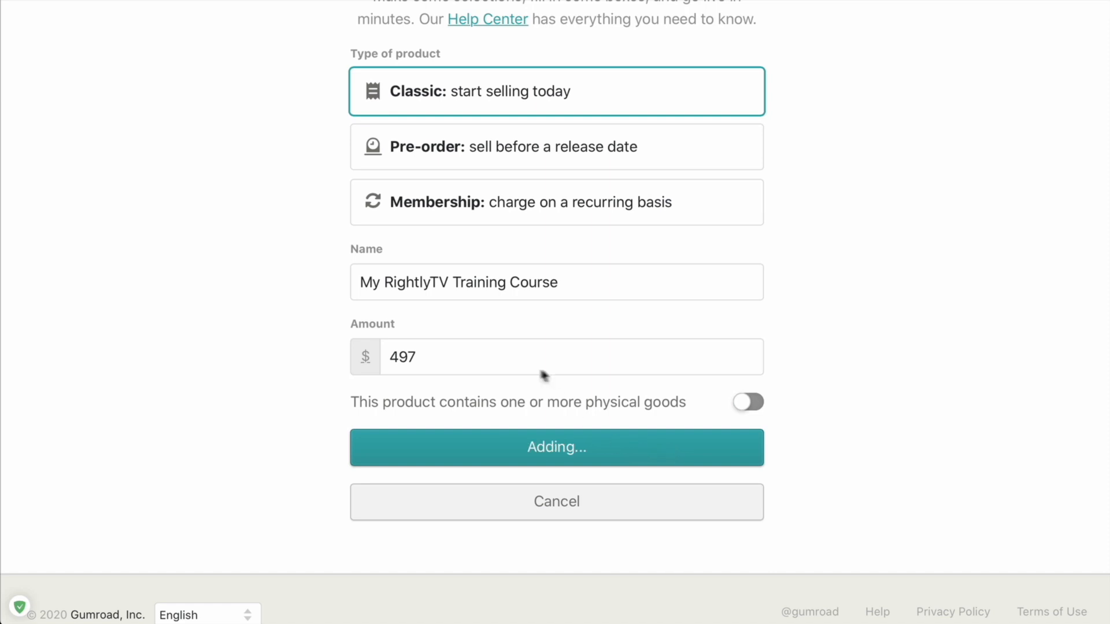
click(226, 327)
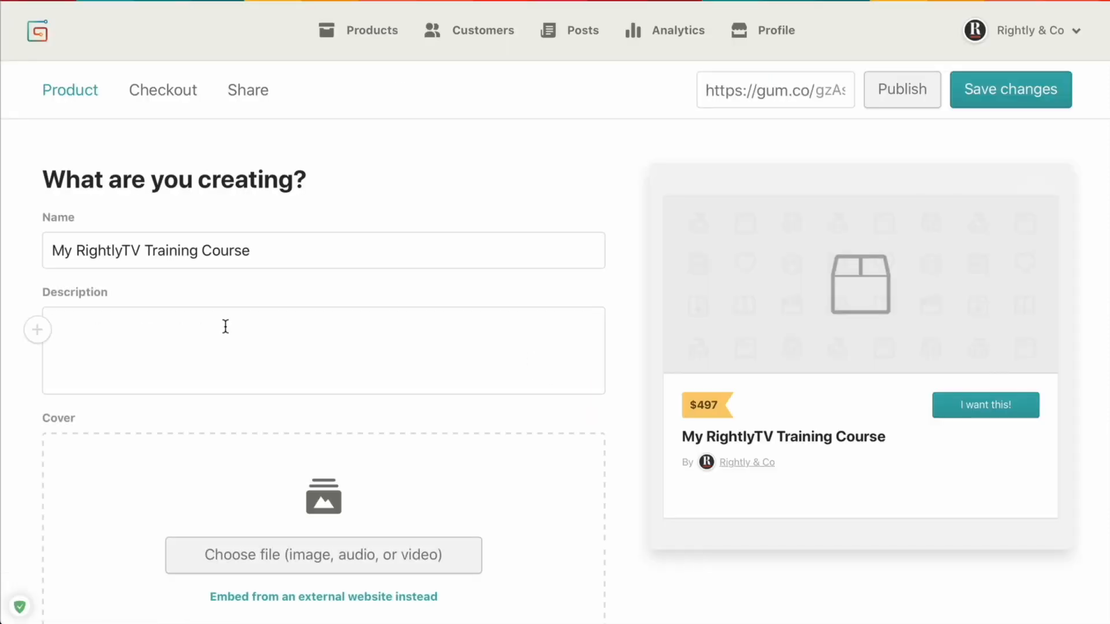
Enter the description 'Hi there this is just a quick test!' and scroll down to the Cover section
text(Hi there this is just a quic)
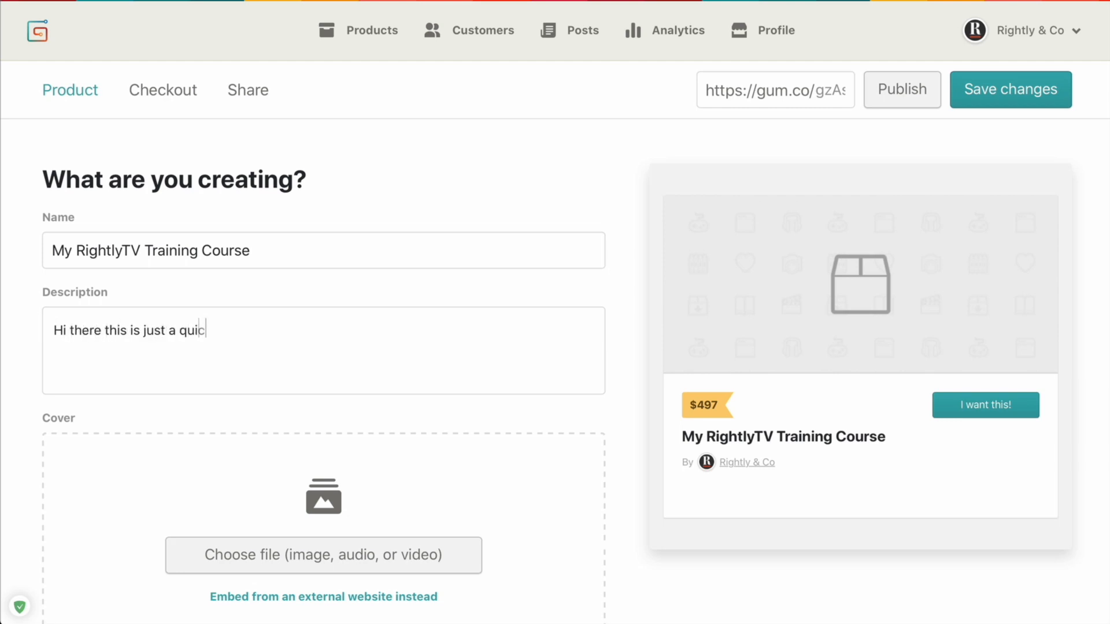
text(k test!)
scroll(558, 309, down, 1)
scroll(559, 310, down, 4)
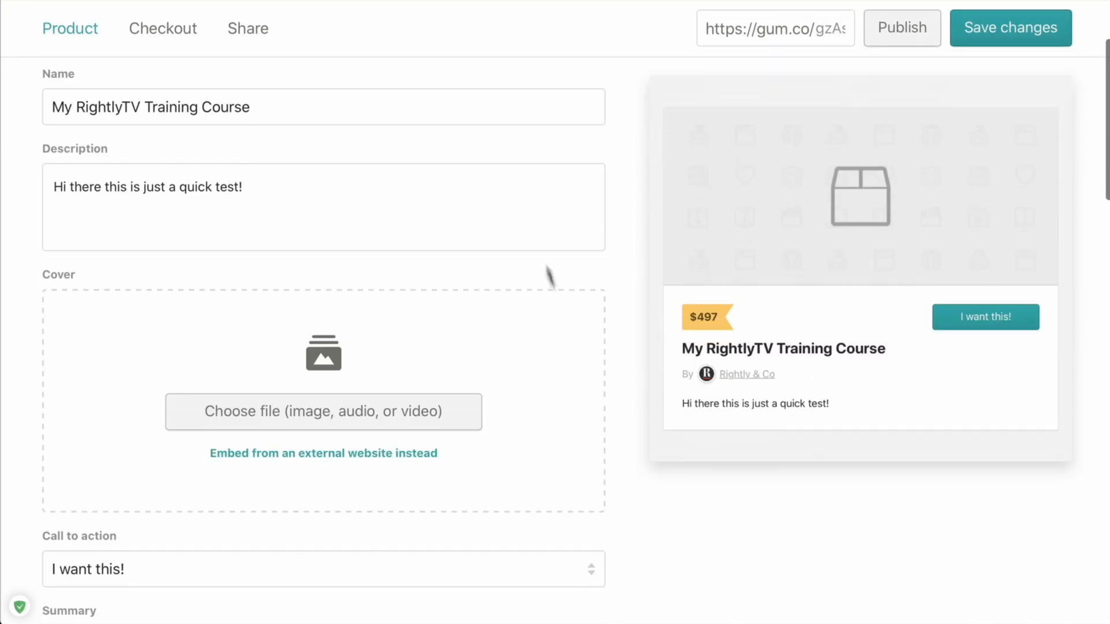
scroll(352, 428, down, 2)
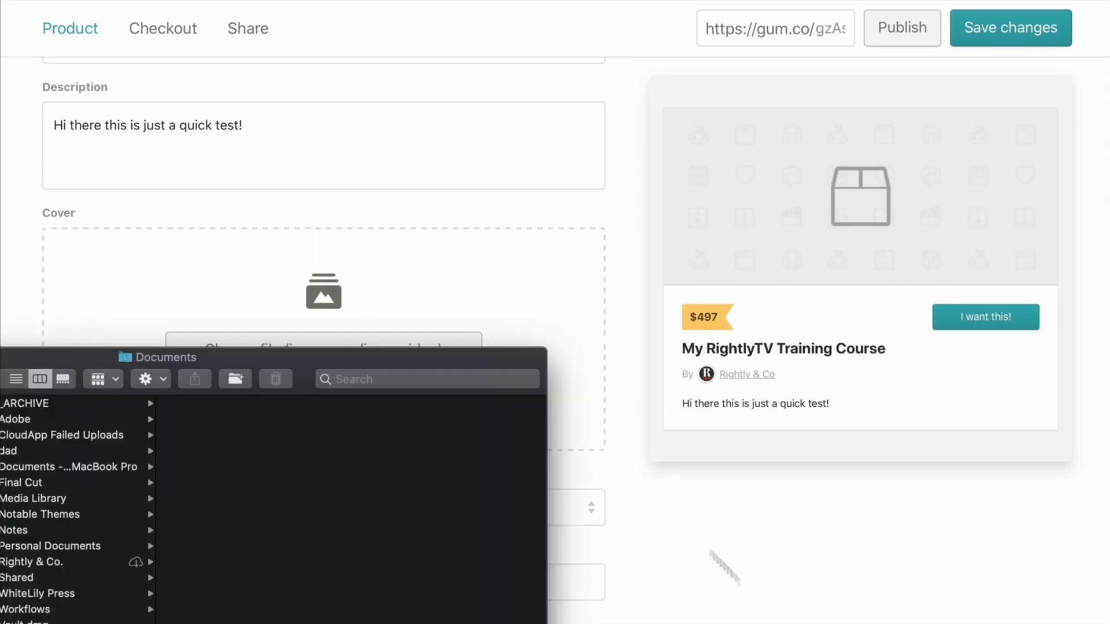
drag(403, 373, 1046, 354)
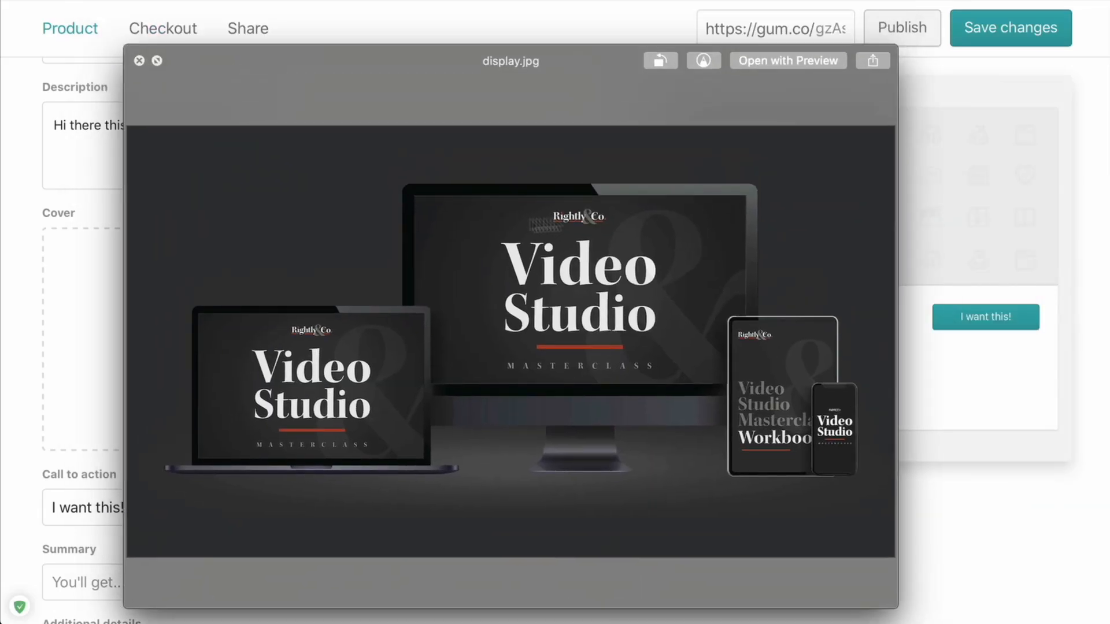
drag(601, 216, 620, 203)
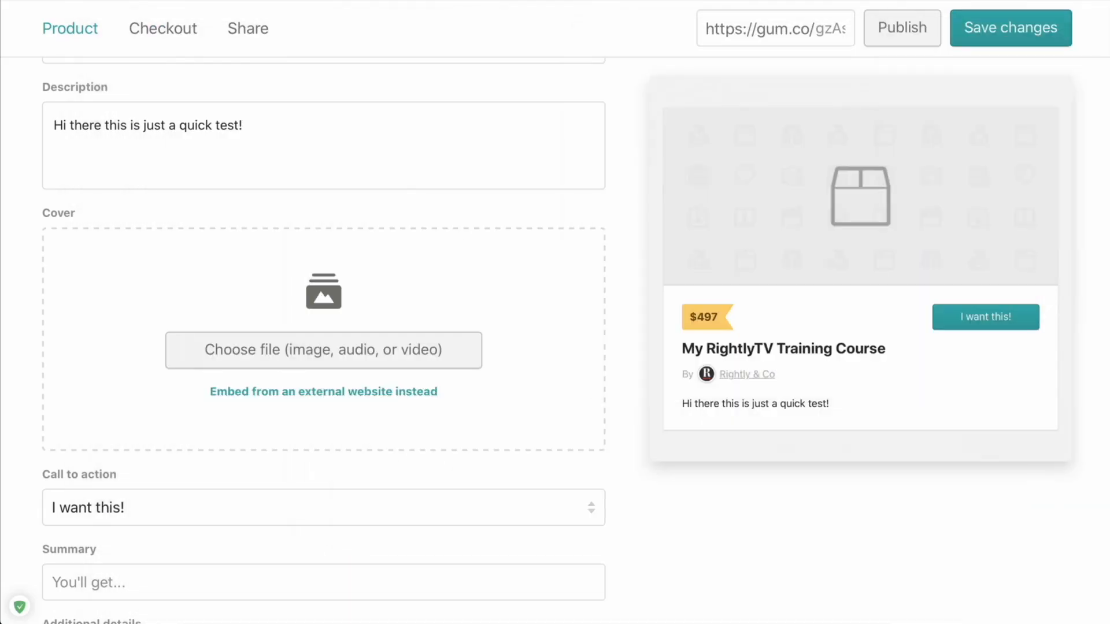
In a new tab, go to Pexels and search for 'laptop' photos
key(super+t)
text(pexels)
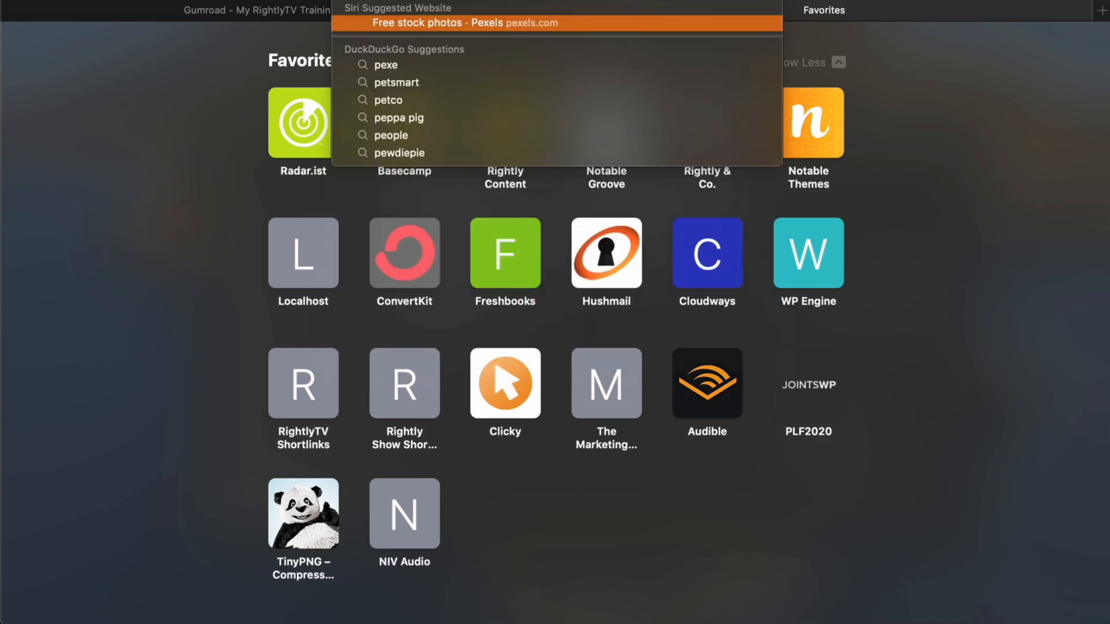
key(Return)
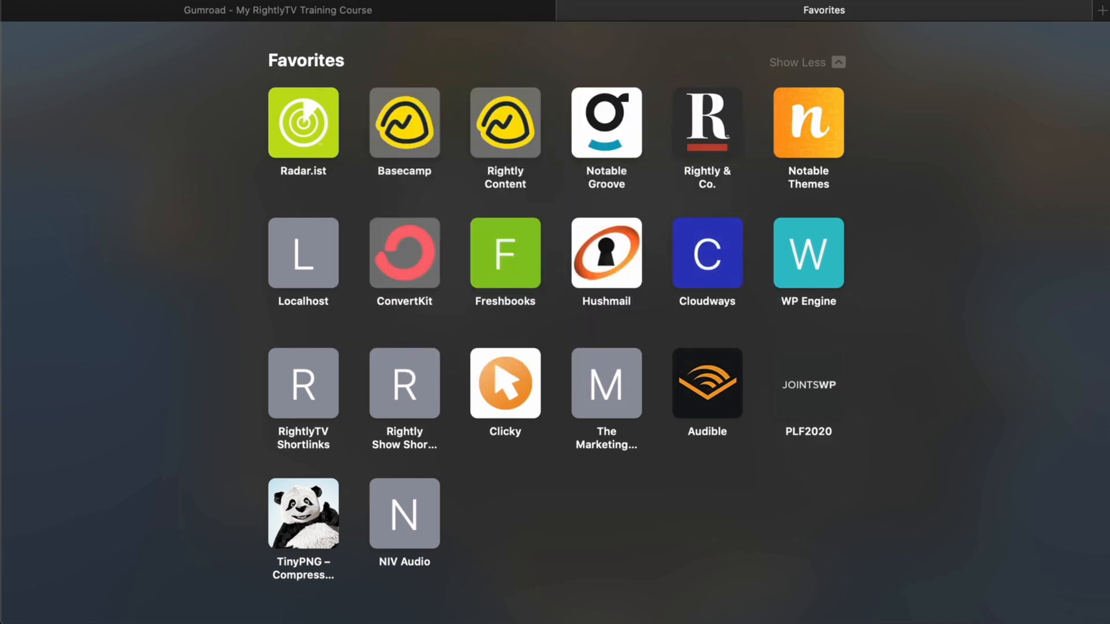
scroll(572, 292, down, 5)
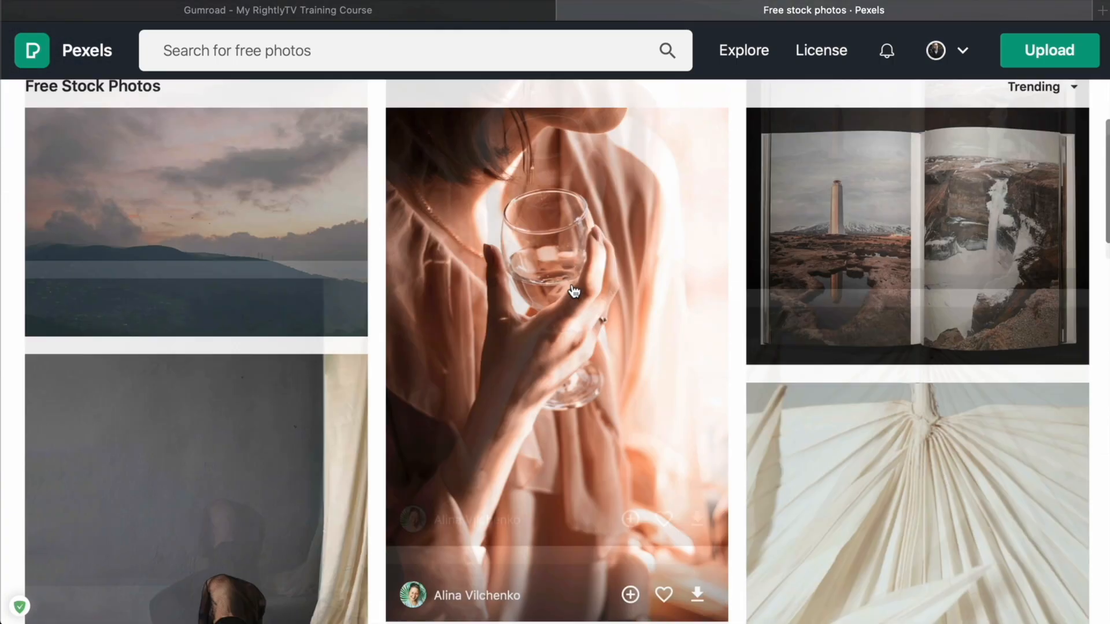
scroll(582, 290, up, 10)
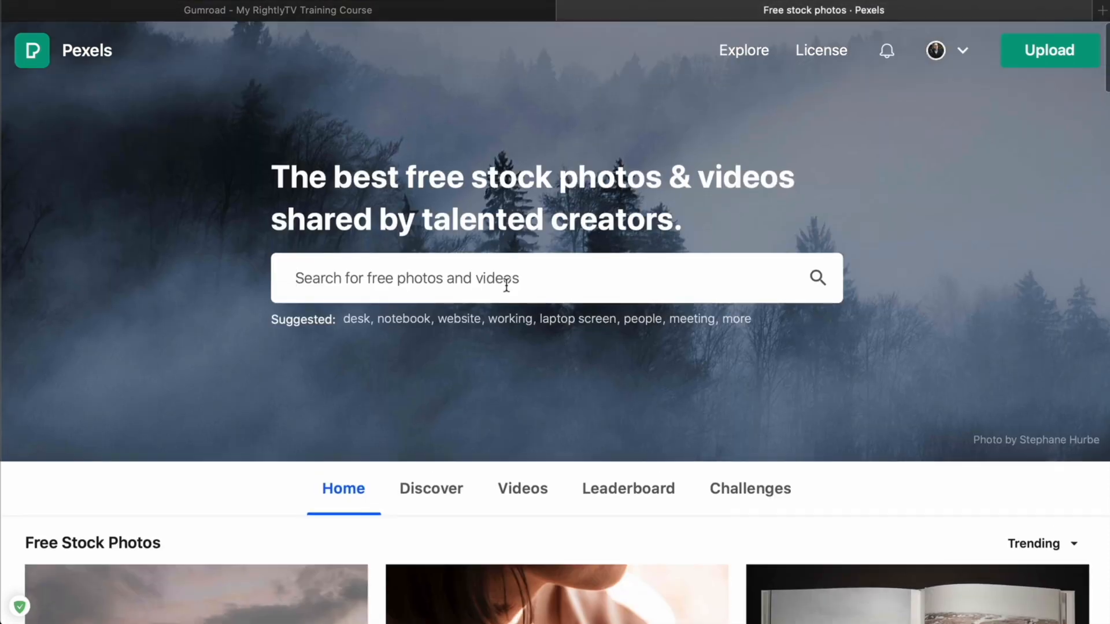
click(506, 285)
text(laptop)
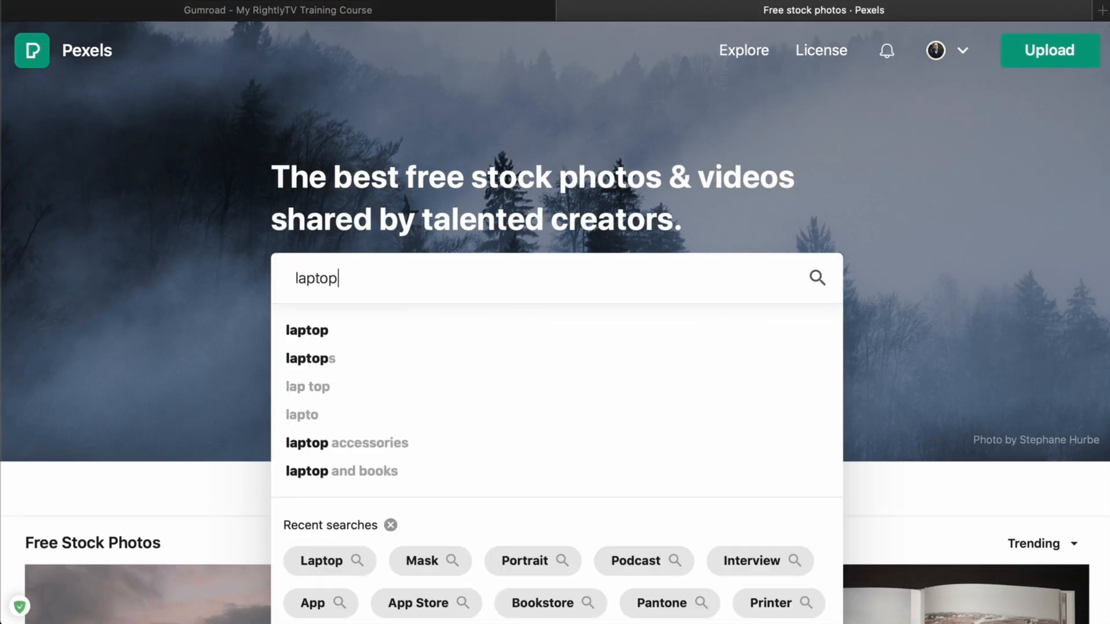
key(Return)
Download the woman-at-laptop photo in Large size, then return to Gumroad
scroll(567, 347, down, 1)
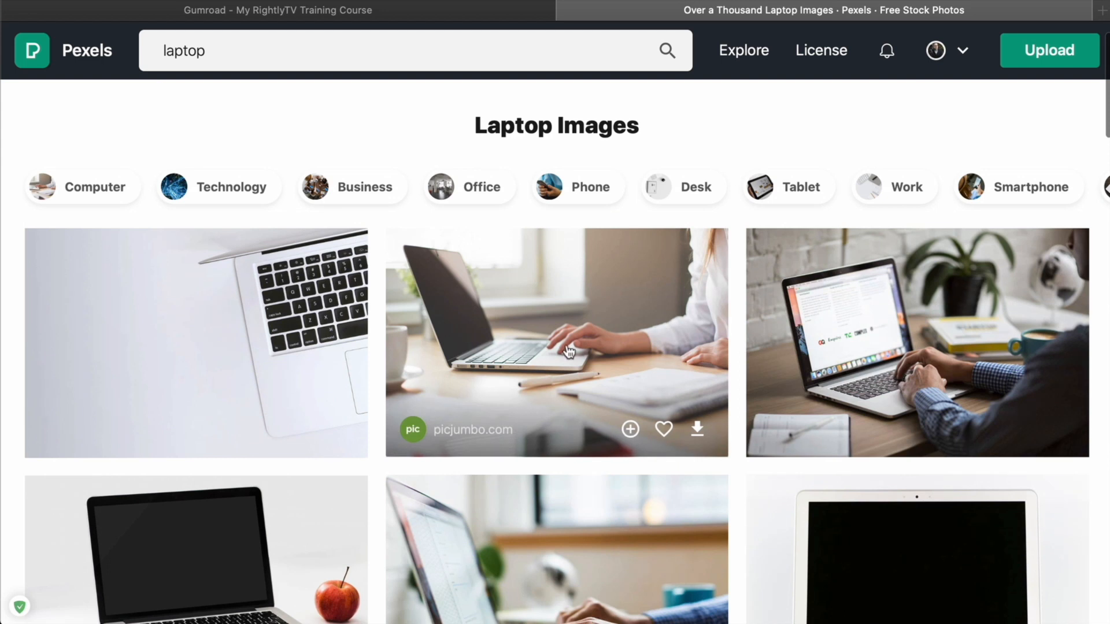
click(567, 347)
click(1011, 62)
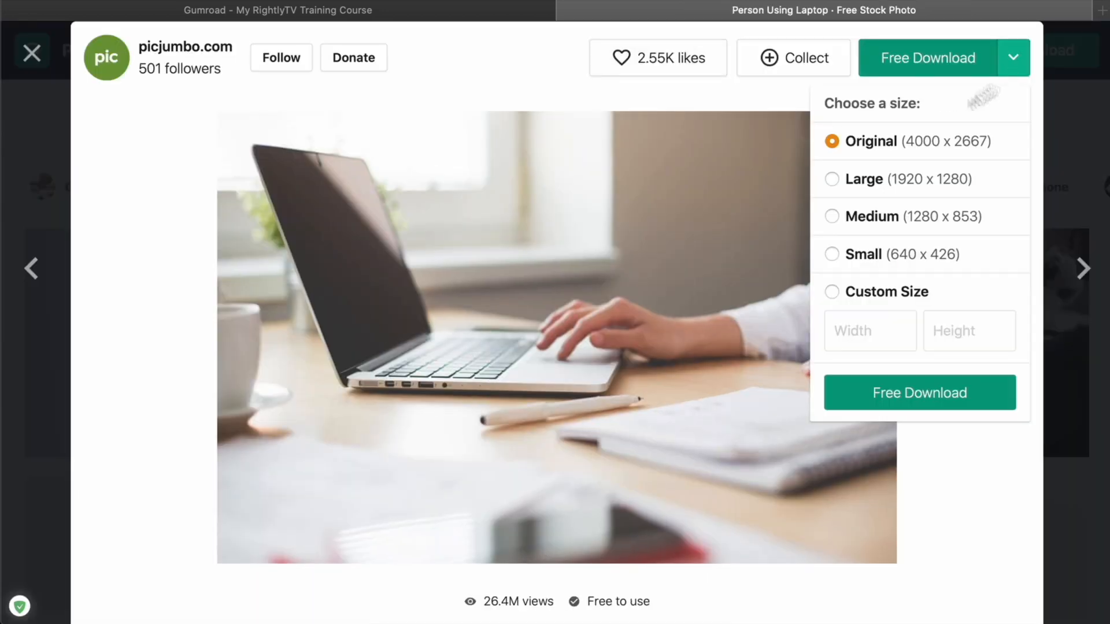
click(899, 181)
click(932, 409)
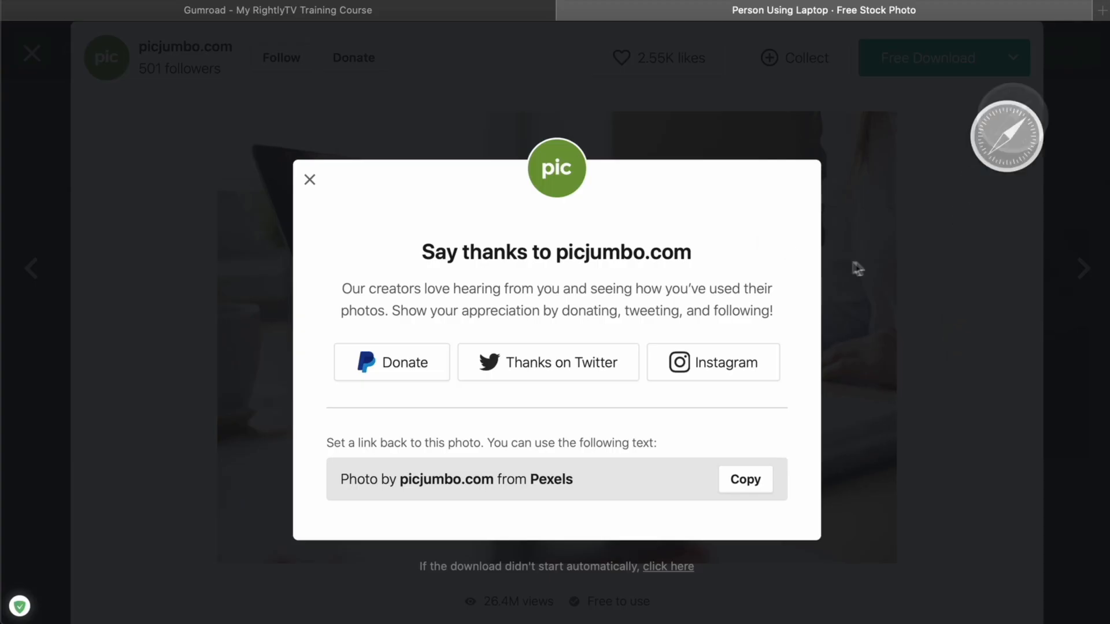
click(464, 17)
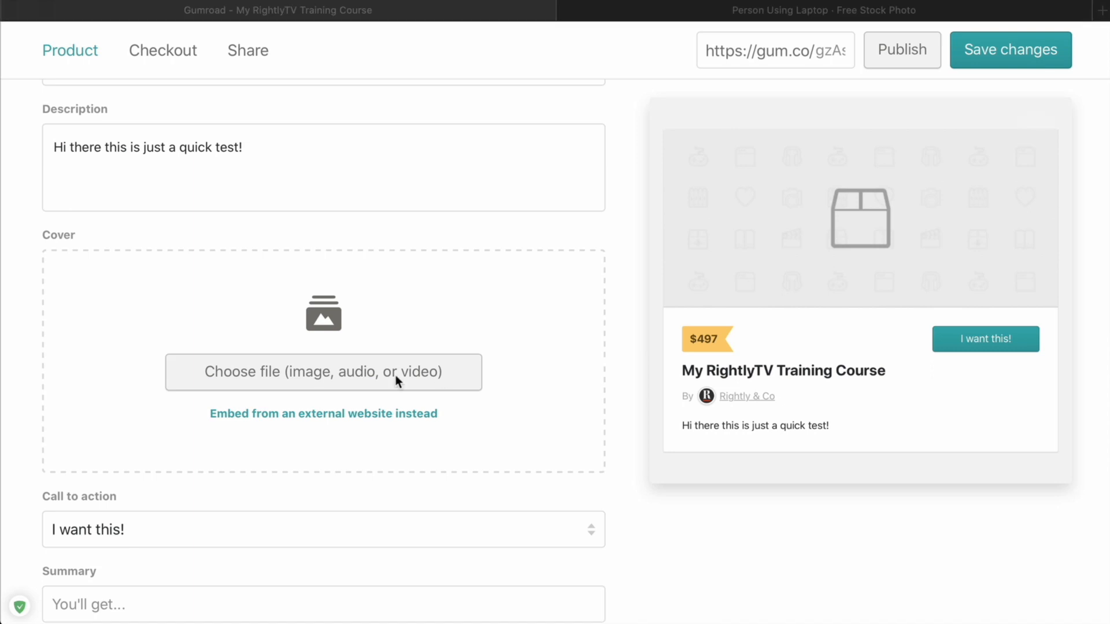
Upload the downloaded laptop photo from Downloads as the course cover image
click(324, 372)
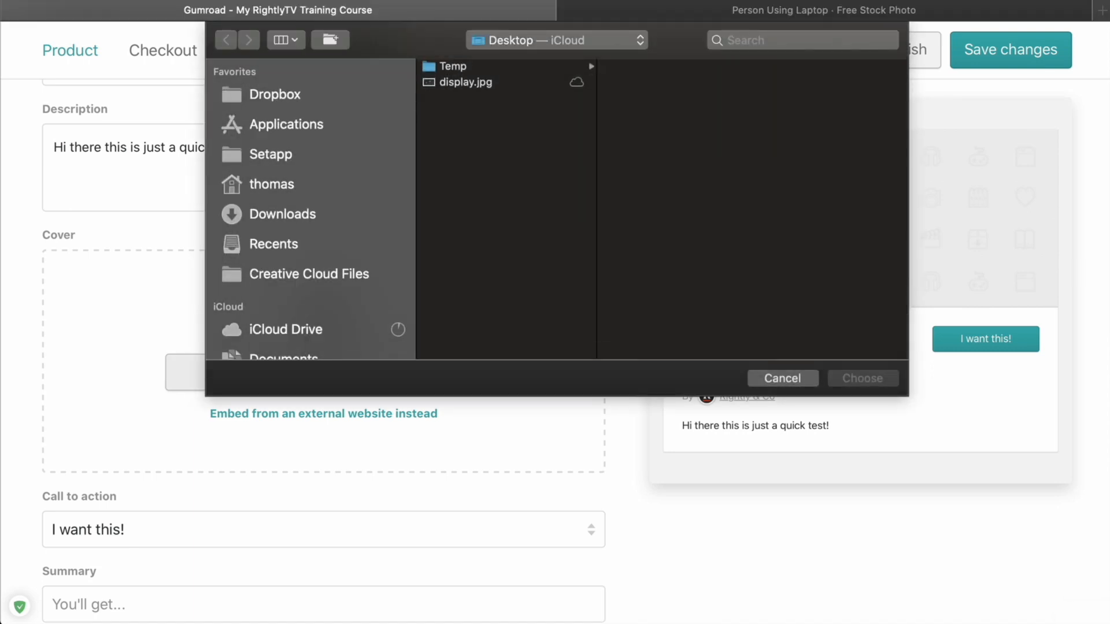
click(1098, 619)
drag(393, 87, 659, 177)
click(867, 381)
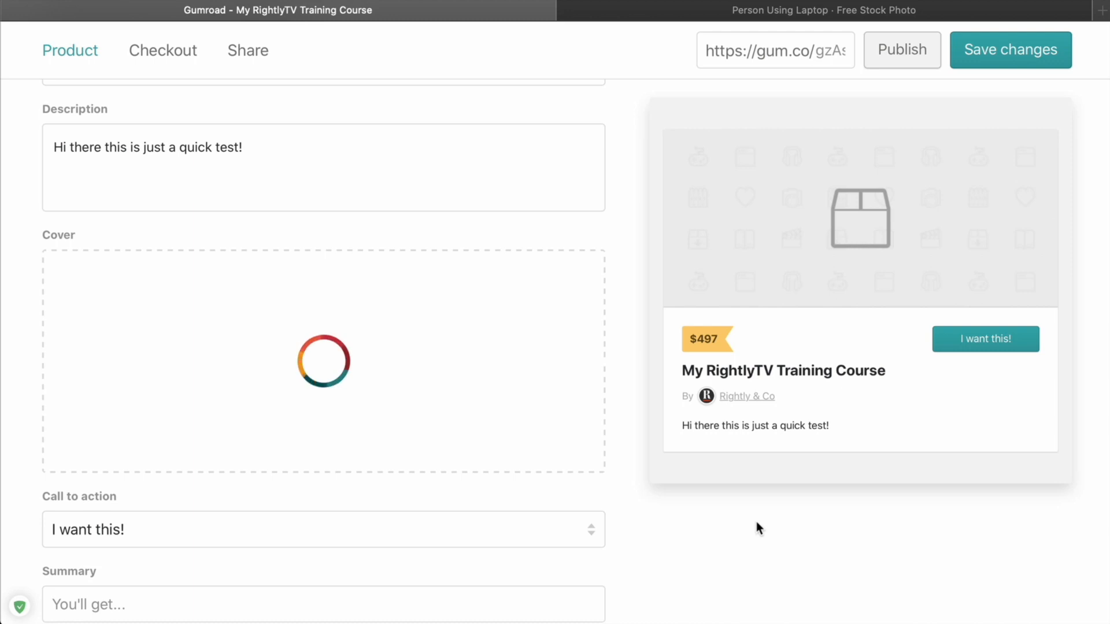
scroll(755, 532, down, 3)
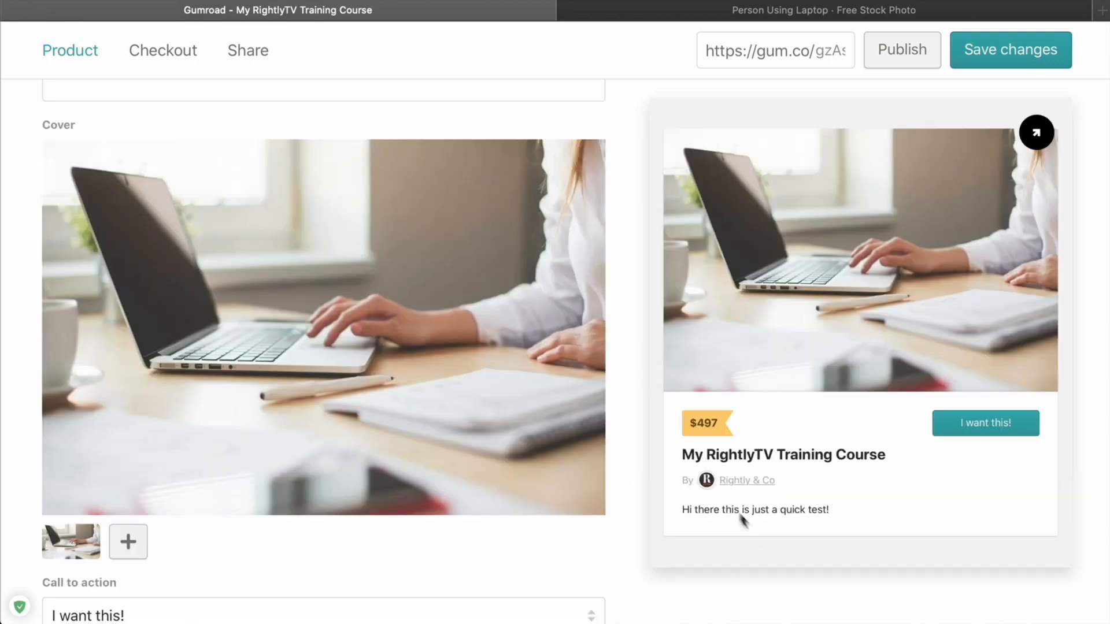
scroll(463, 439, down, 5)
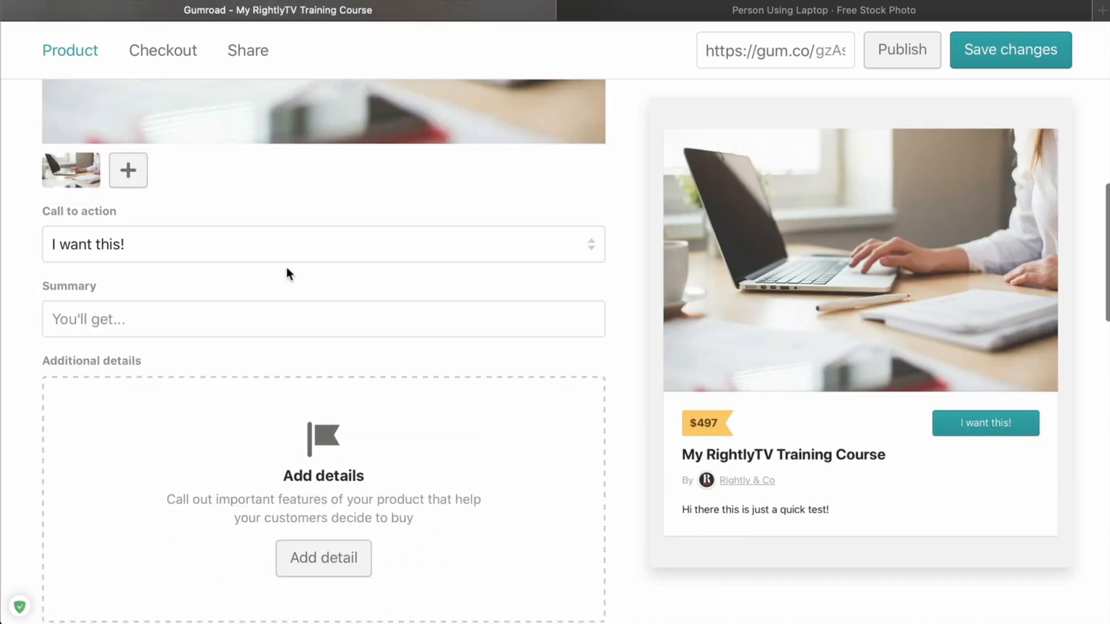
Keep 'I want this!' as the call to action and set the summary to '12 Training Videos'
click(194, 248)
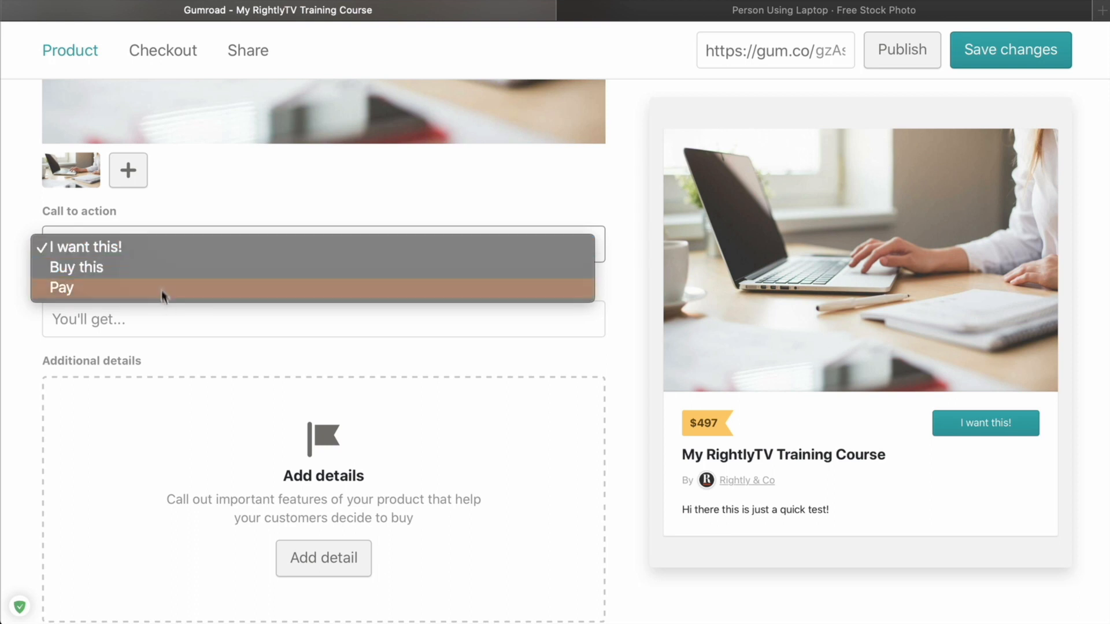
click(623, 282)
scroll(636, 297, down, 1)
click(133, 285)
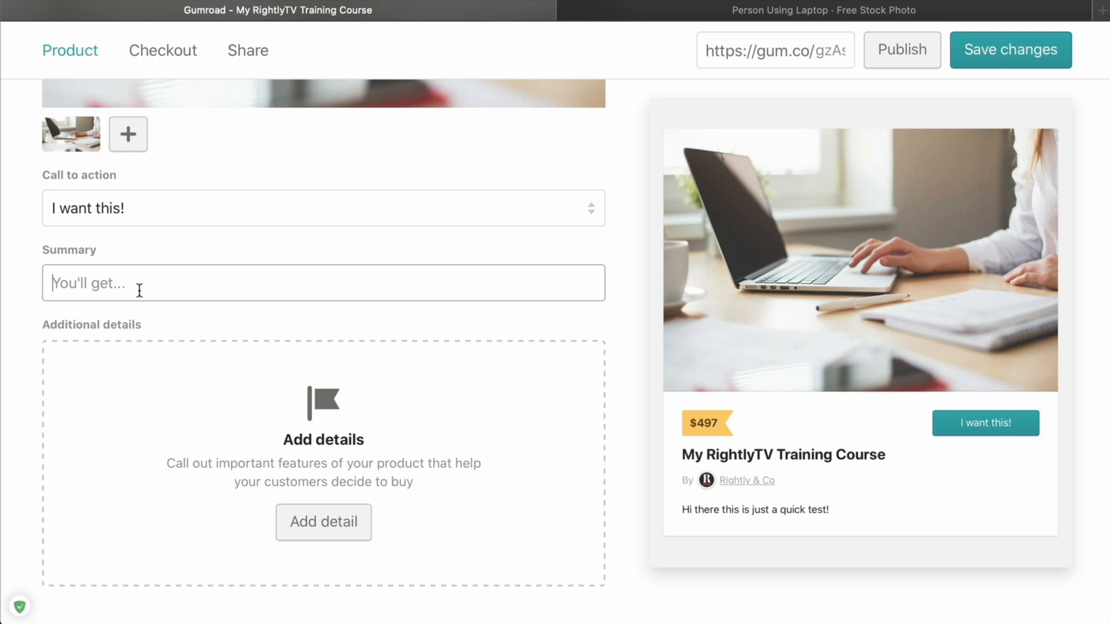
text(12 Training Videos)
Add a product detail 'File Type' with value MP4
scroll(370, 451, down, 2)
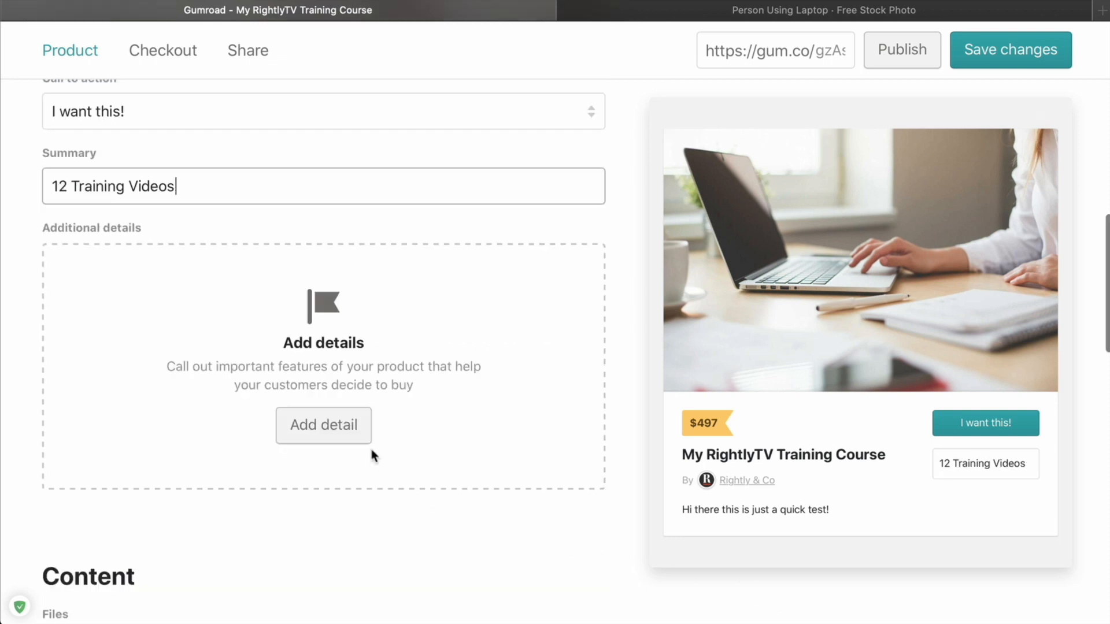
click(332, 431)
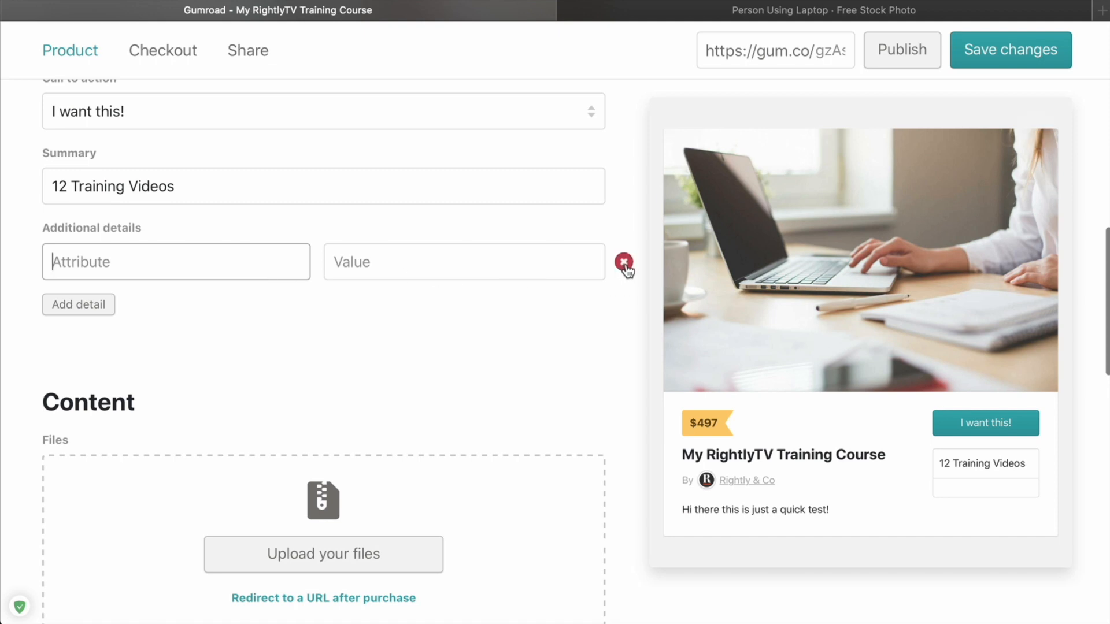
text(File Type)
key(Tab)
text(M)
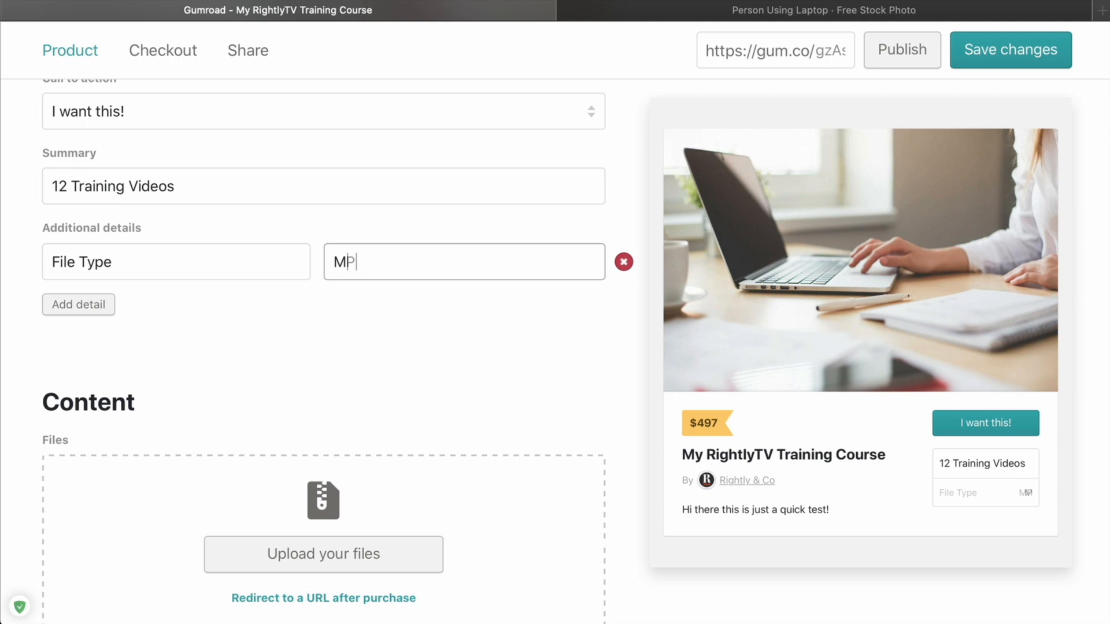
click(388, 345)
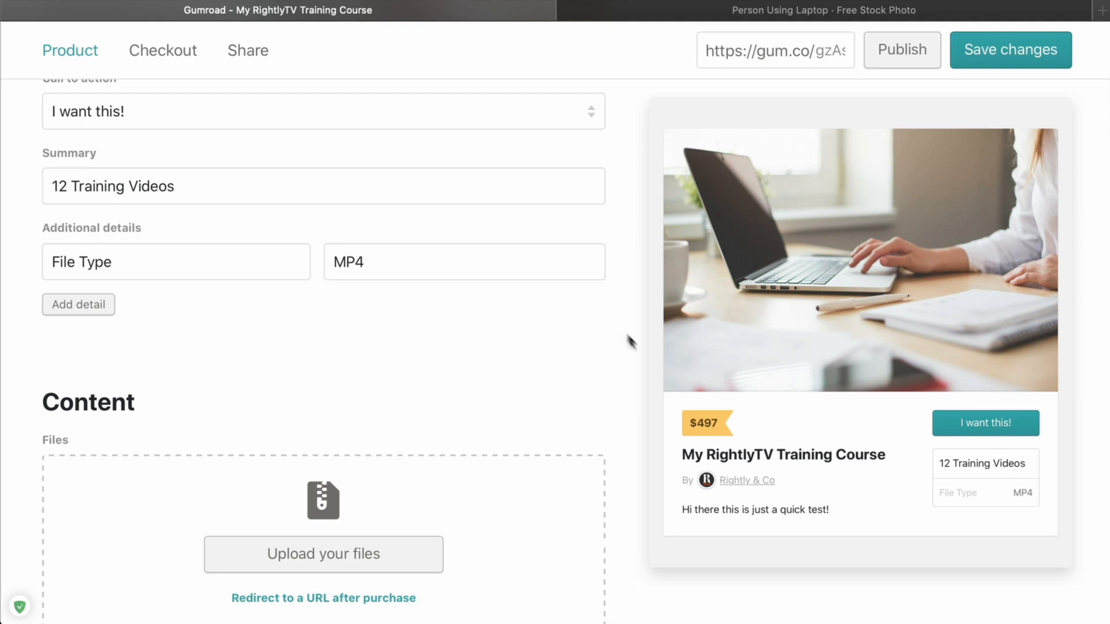
scroll(647, 373, down, 6)
scroll(644, 374, up, 2)
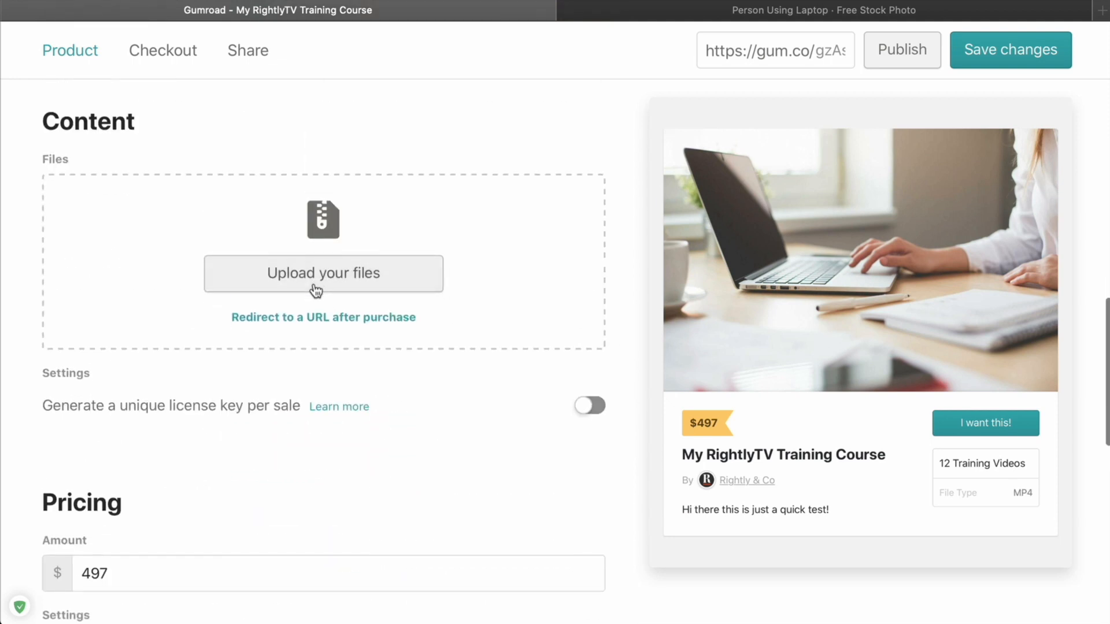
Locate the introduction video in the Video Go drive's _FINAL folder for uploading
click(441, 290)
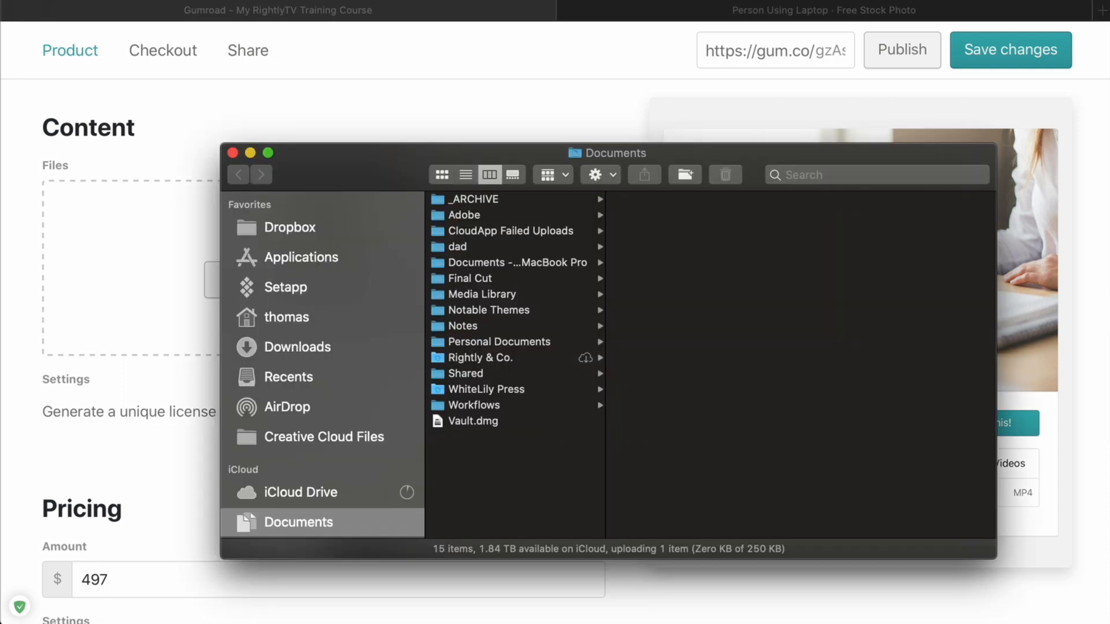
drag(802, 154, 1109, 301)
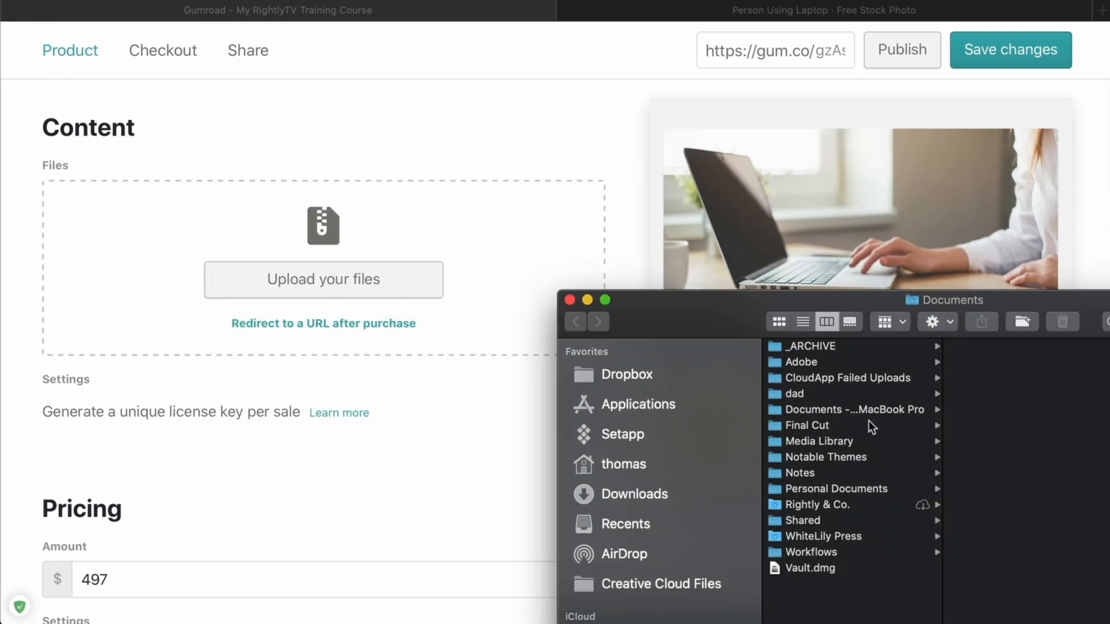
scroll(662, 519, down, 5)
click(697, 613)
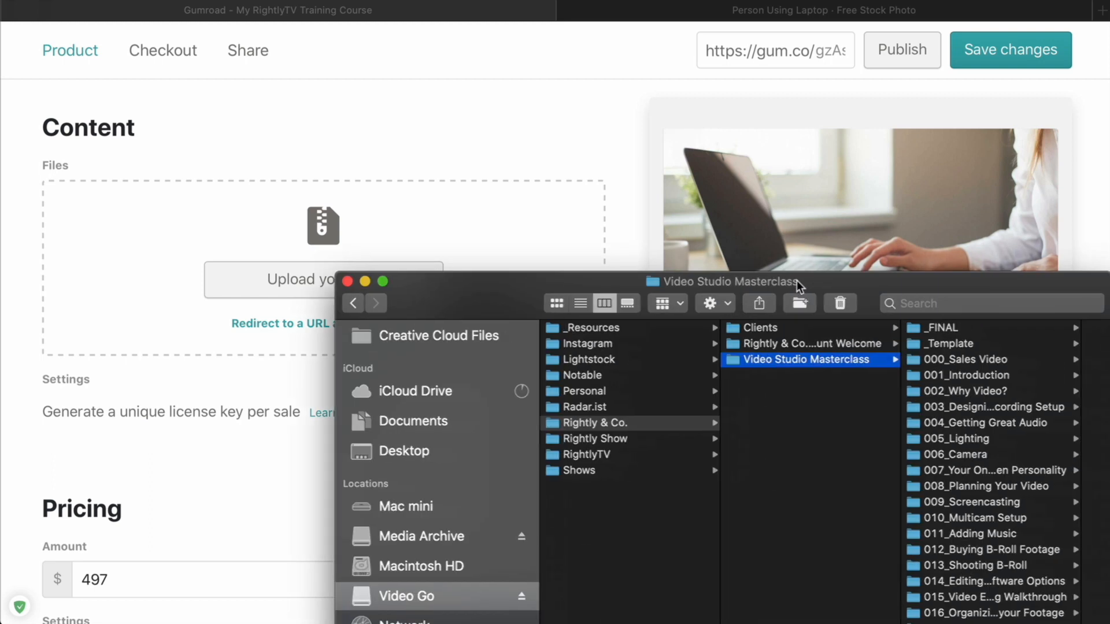
click(1034, 323)
drag(951, 276, 901, 469)
click(985, 515)
Upload videos 001 Introduction, 002 Why Video? and 003 Designing Your Recording Setup from the computer
click(338, 281)
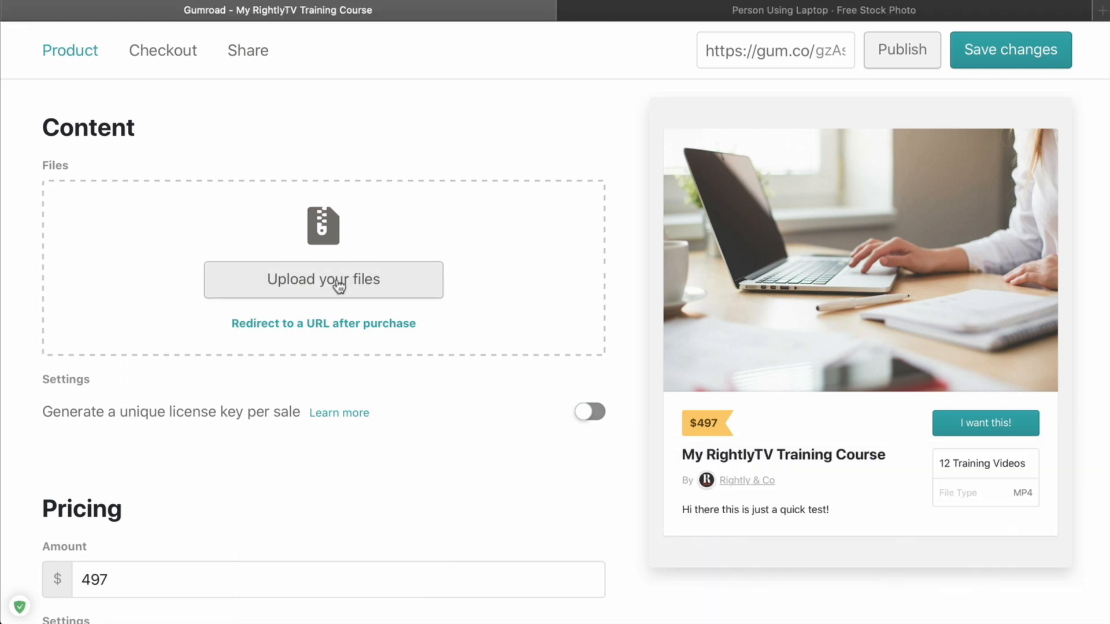
click(338, 284)
click(137, 218)
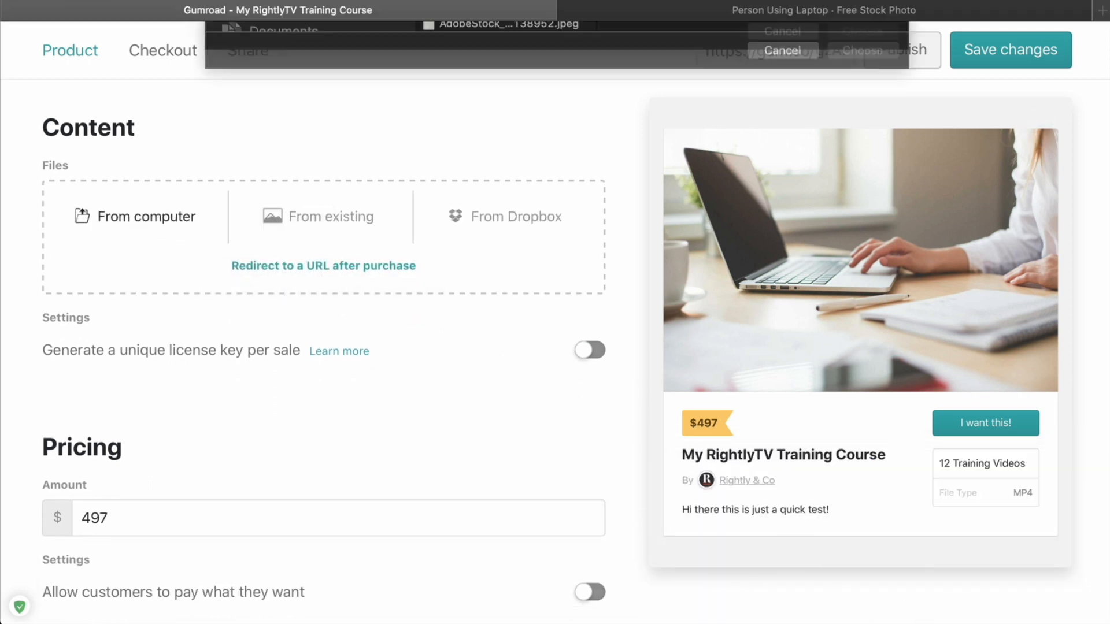
key(super+Tab)
mouse_move(772, 461)
mouse_down()
mouse_move(772, 382)
mouse_move(772, 461)
mouse_up()
drag(742, 509, 636, 145)
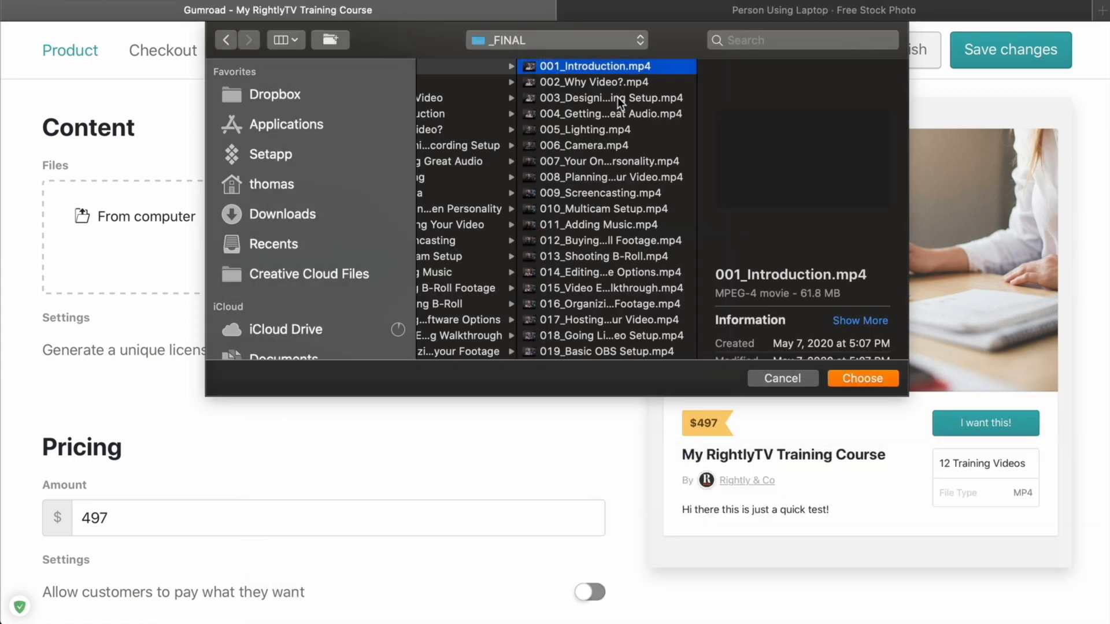
shift+click(617, 97)
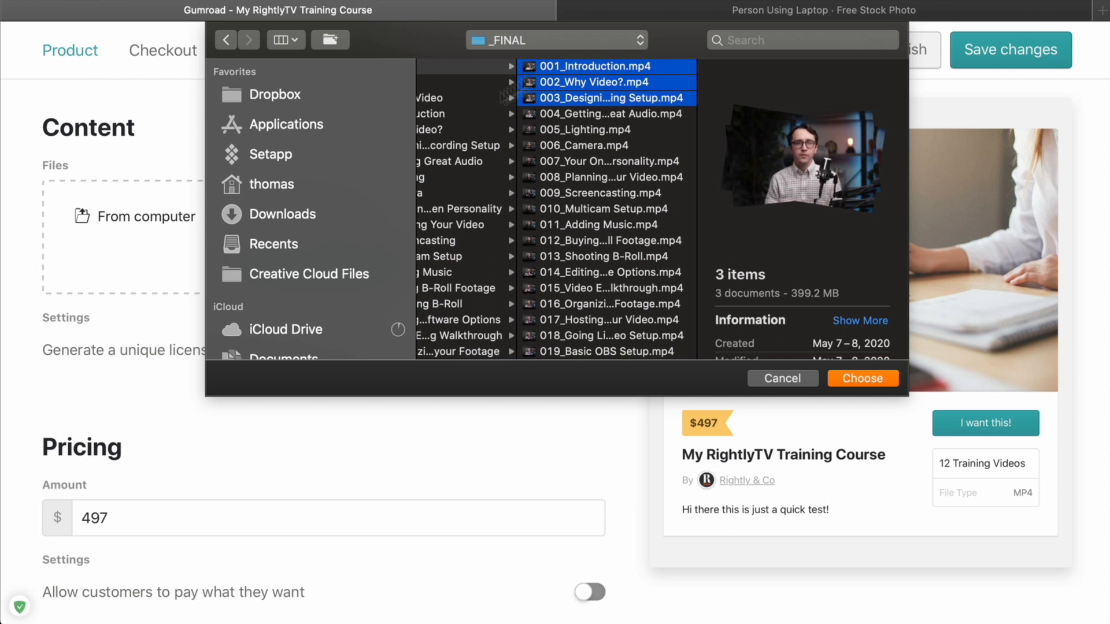
click(868, 379)
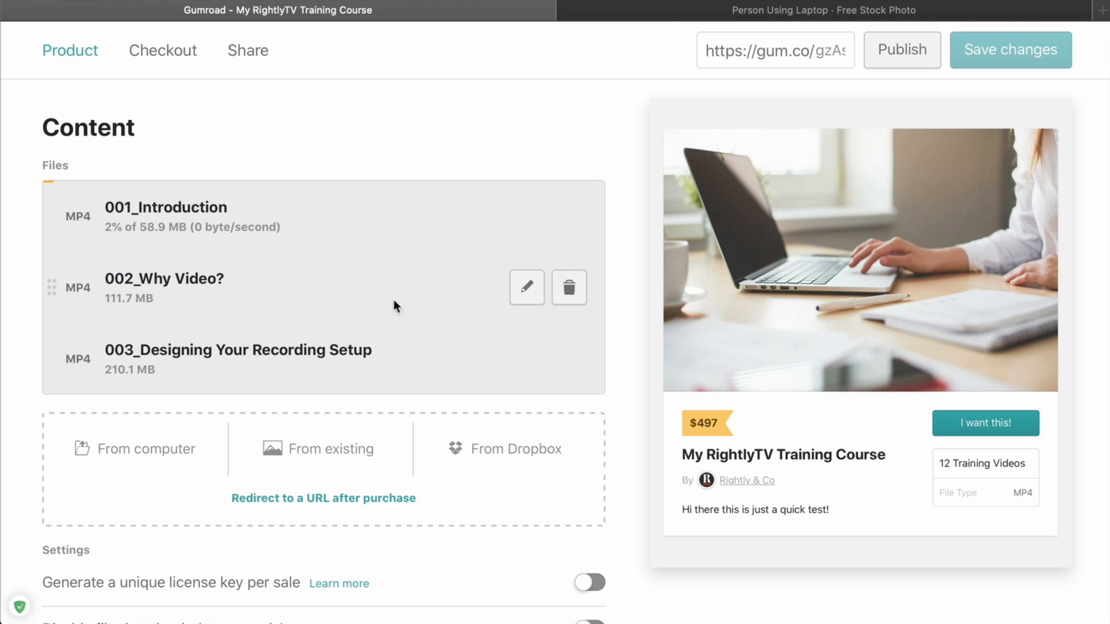
scroll(438, 283, down, 5)
Turn on 'Disable file downloads (stream only)' in the product settings
scroll(443, 284, up, 4)
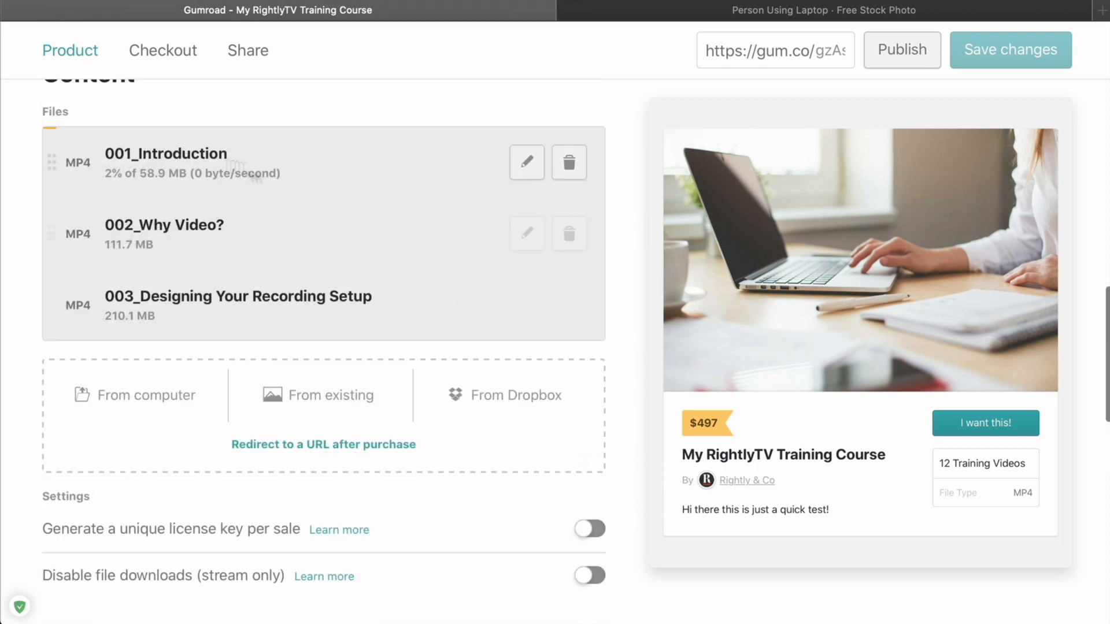
scroll(496, 241, down, 5)
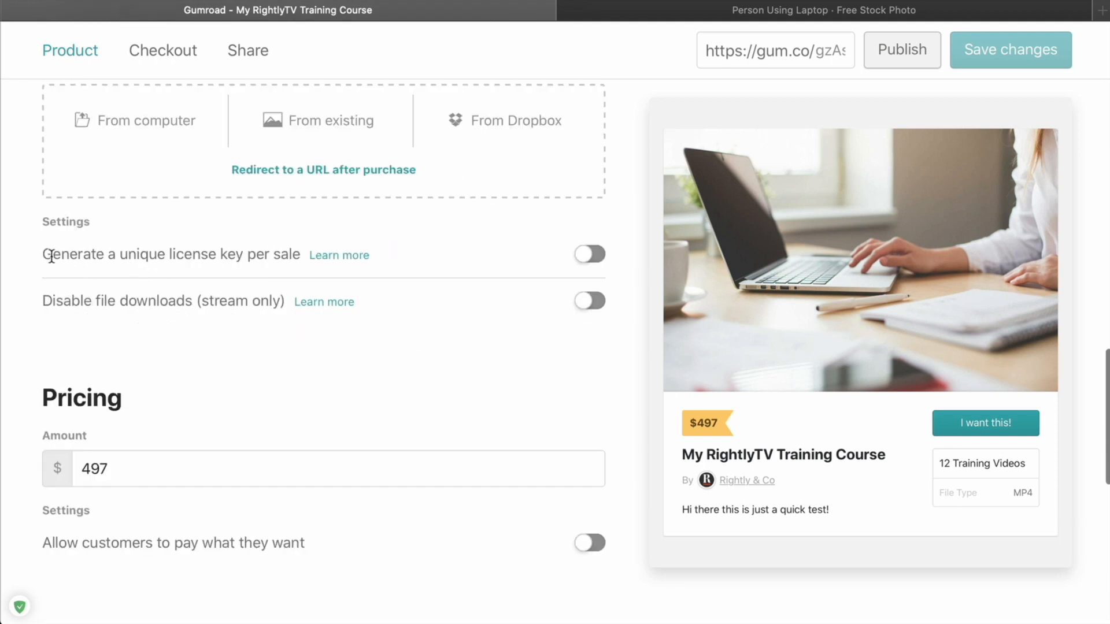
drag(42, 256, 276, 261)
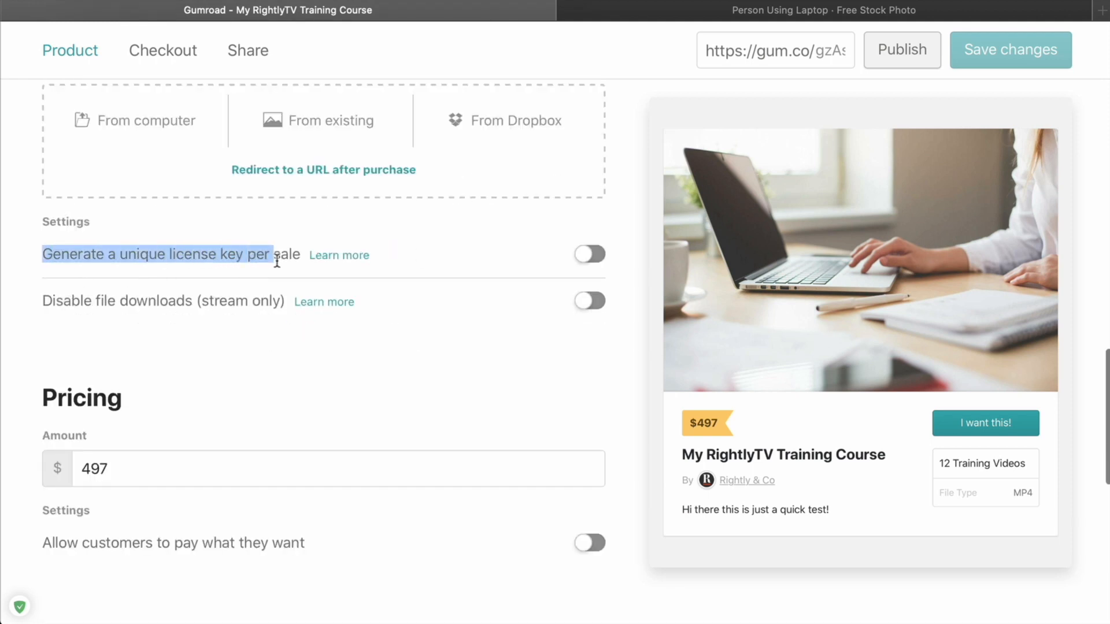
click(262, 223)
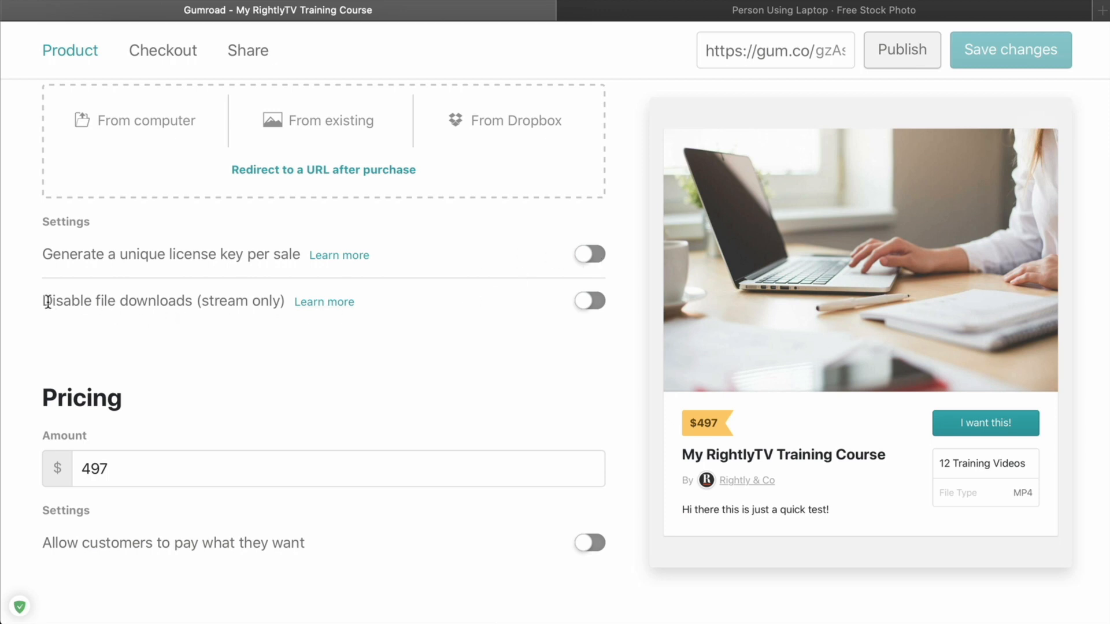
drag(47, 300, 286, 305)
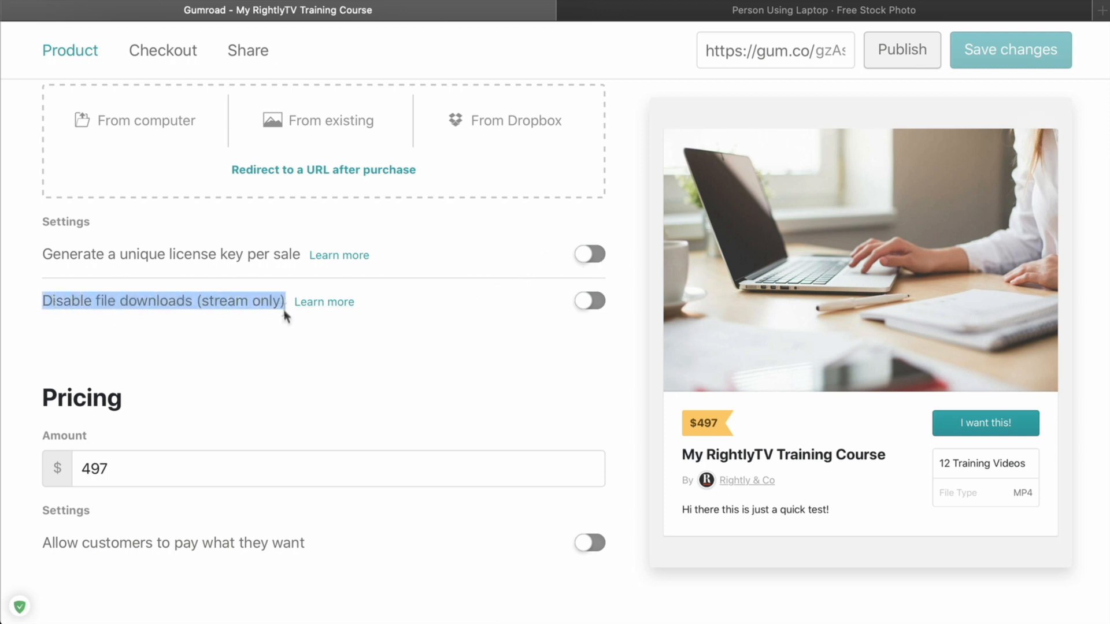
click(280, 325)
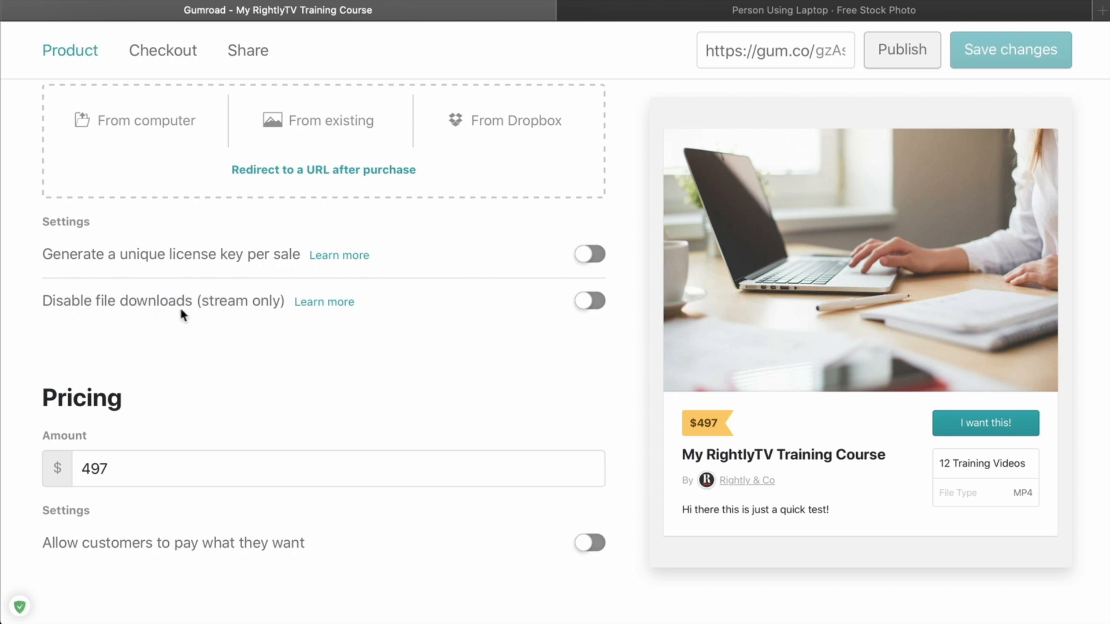
click(597, 309)
scroll(471, 362, down, 3)
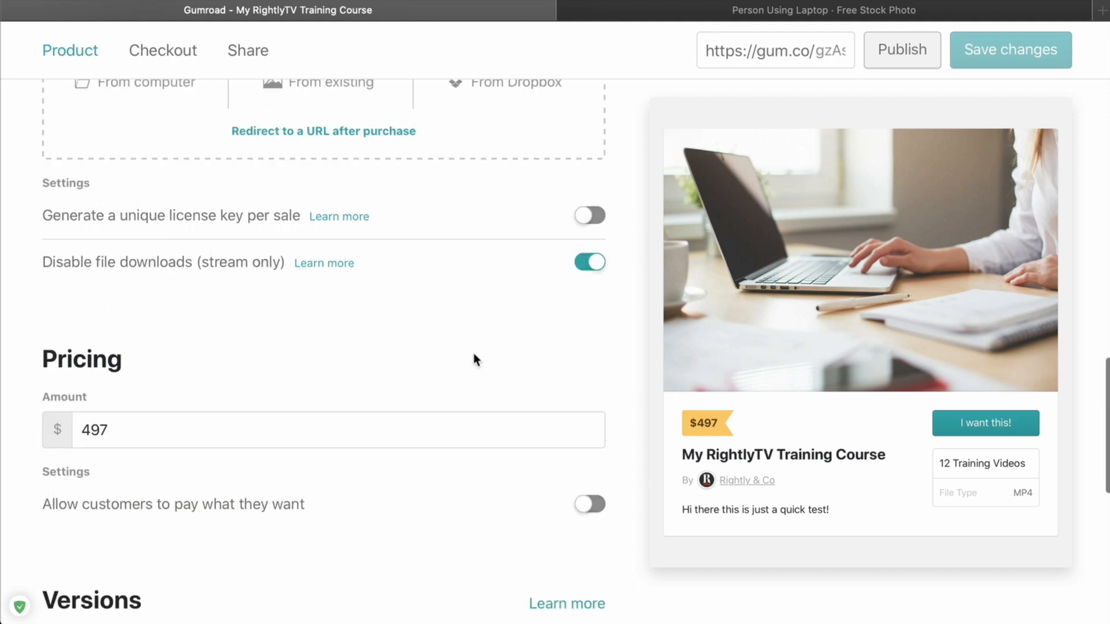
scroll(474, 353, down, 3)
scroll(473, 352, up, 4)
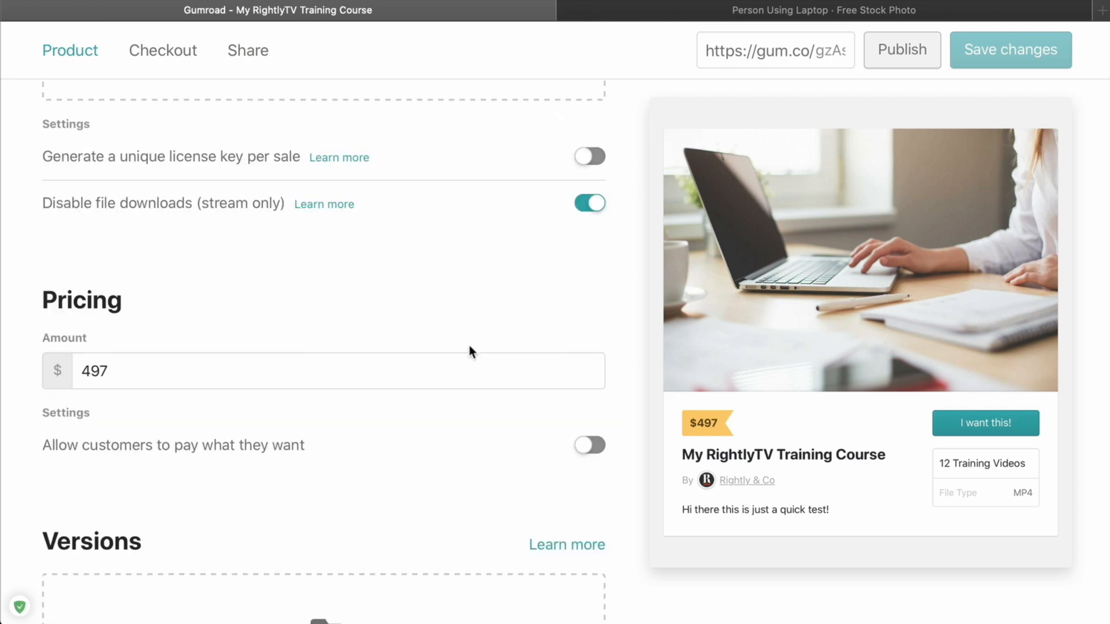
scroll(468, 345, down, 2)
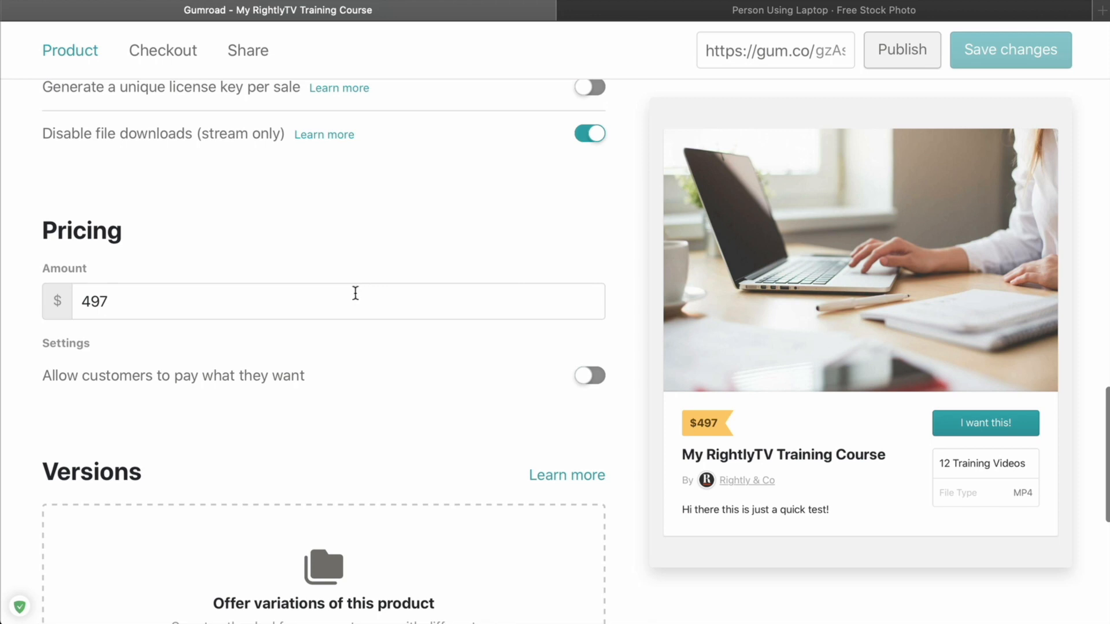
scroll(358, 297, down, 2)
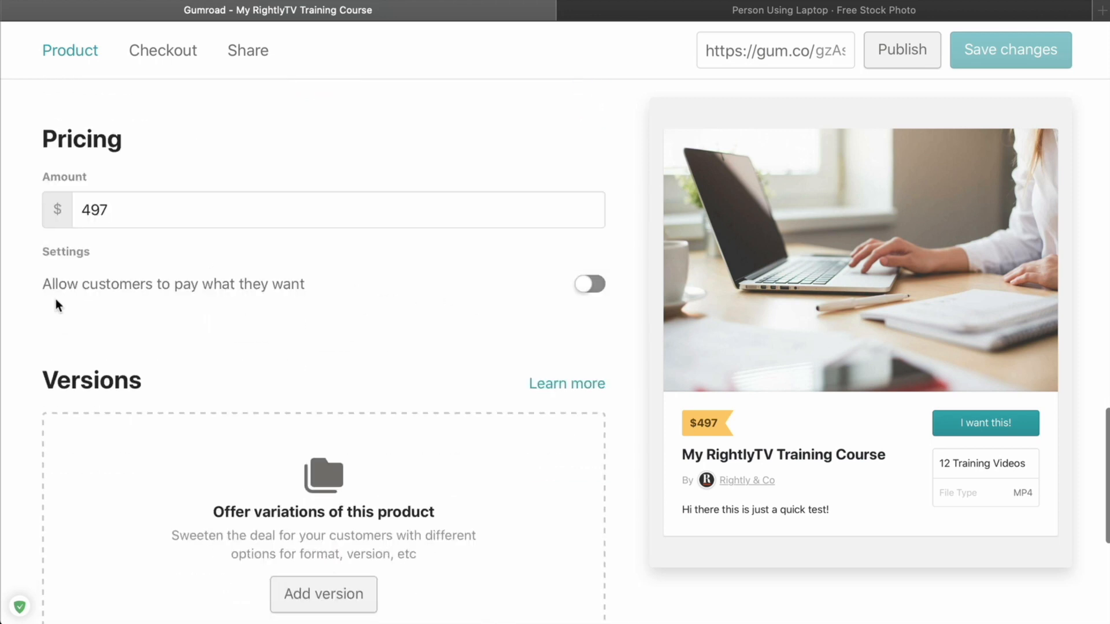
drag(51, 284, 310, 288)
click(344, 308)
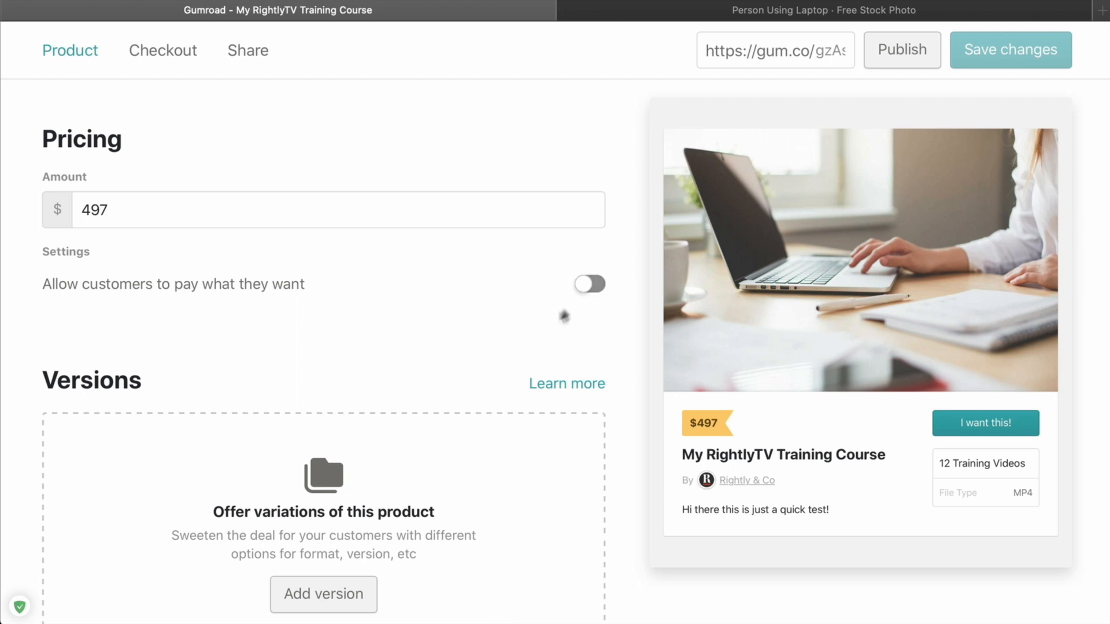
scroll(564, 316, down, 5)
Add a version option 'Standard Package' with the description 'Just the course'
click(326, 343)
click(165, 283)
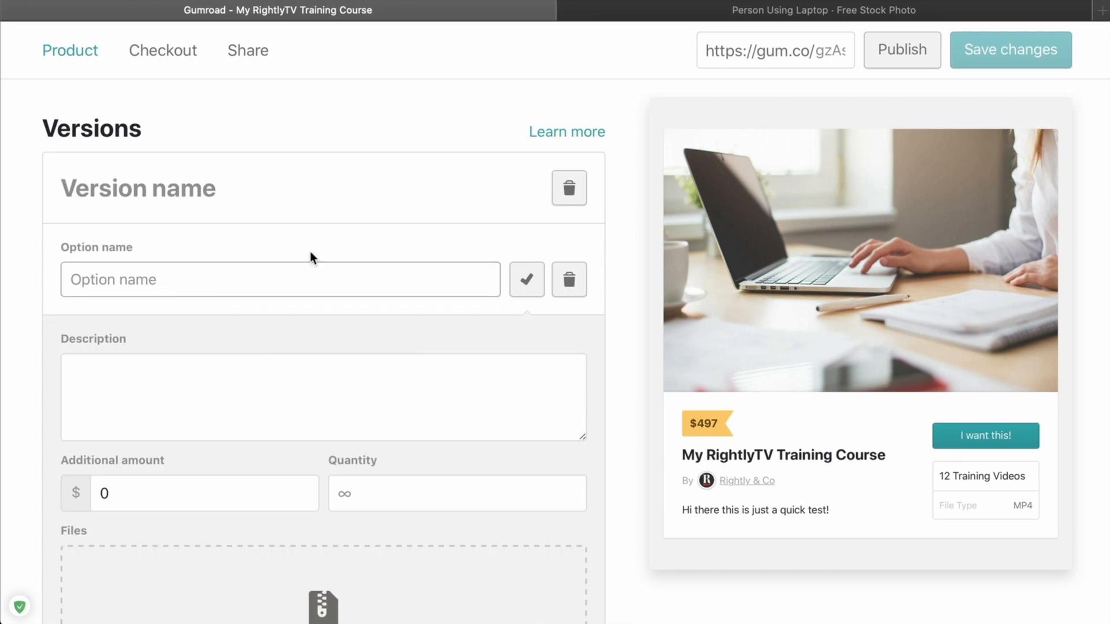
text(Standar)
text(d Package)
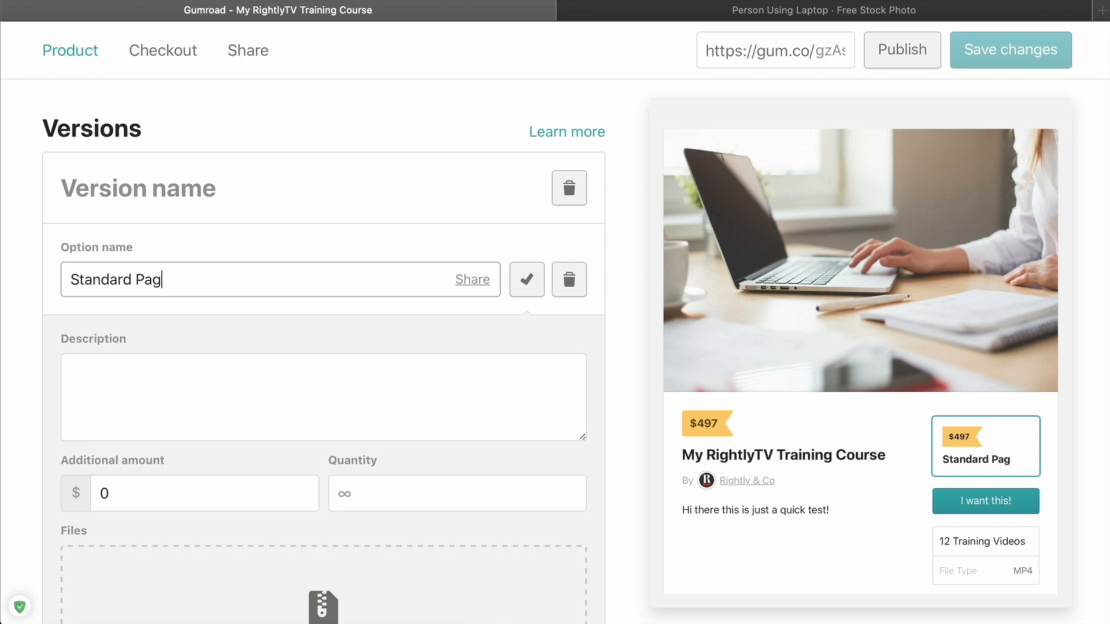
click(235, 392)
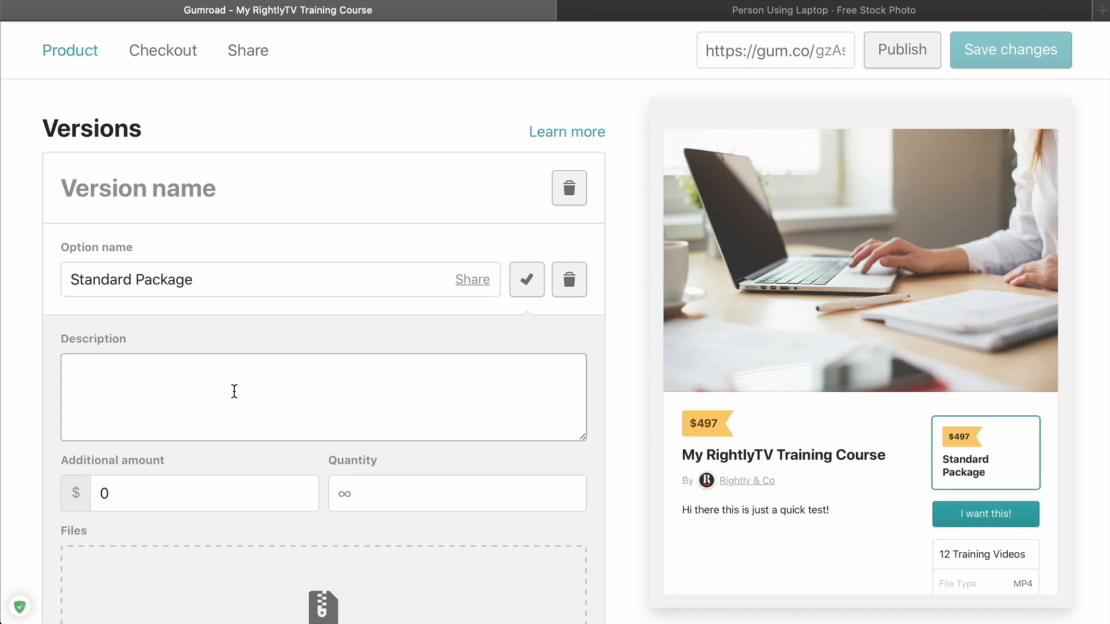
text(Just the course.)
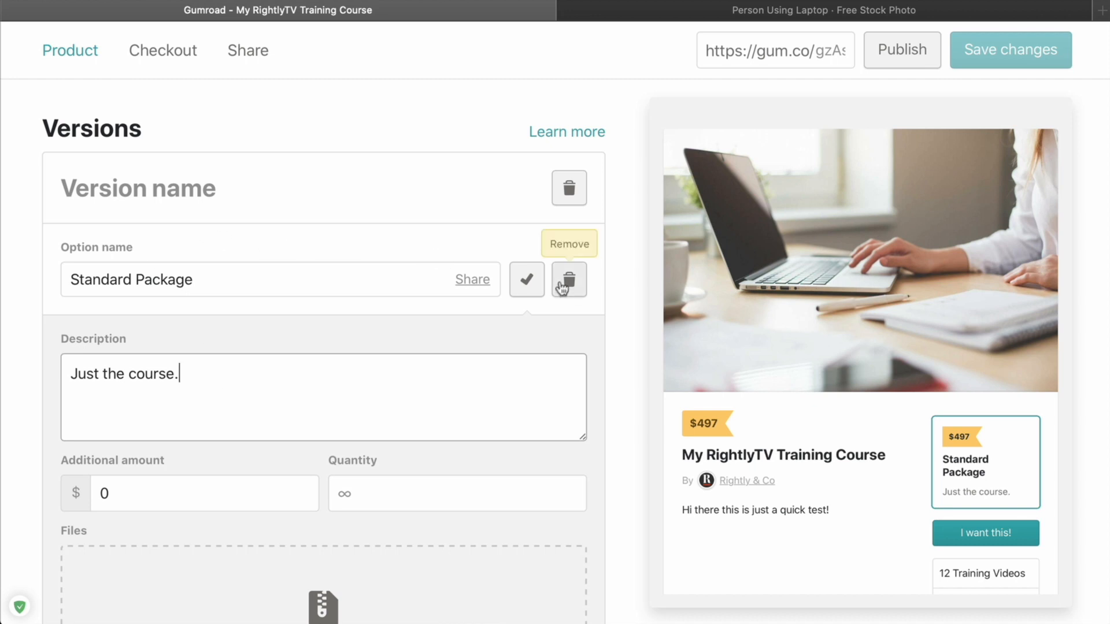
click(527, 280)
scroll(329, 334, down, 2)
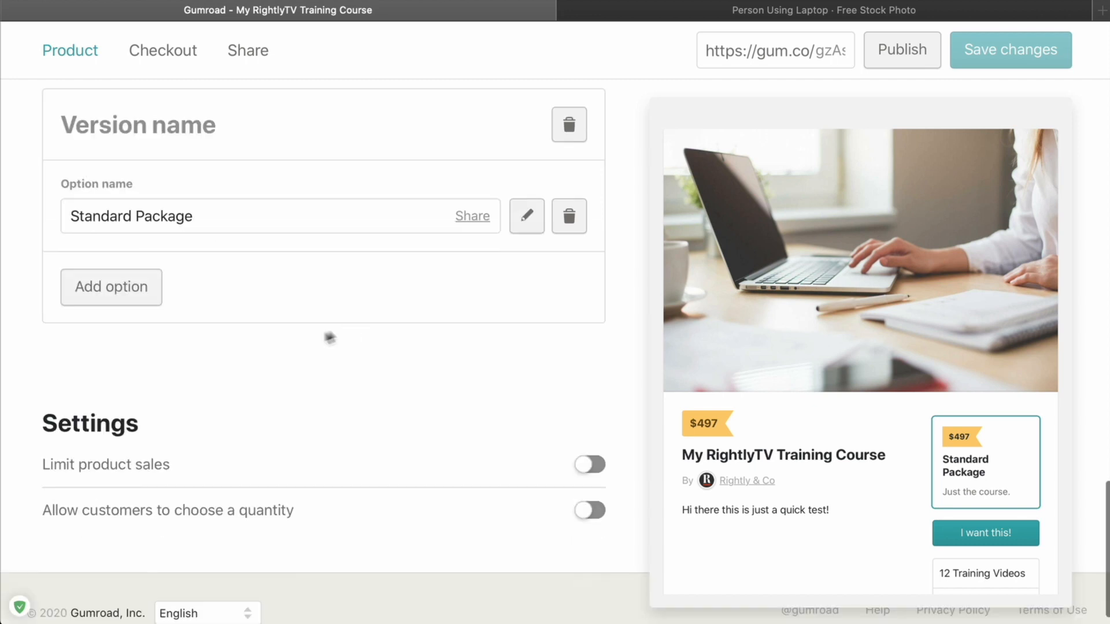
click(113, 288)
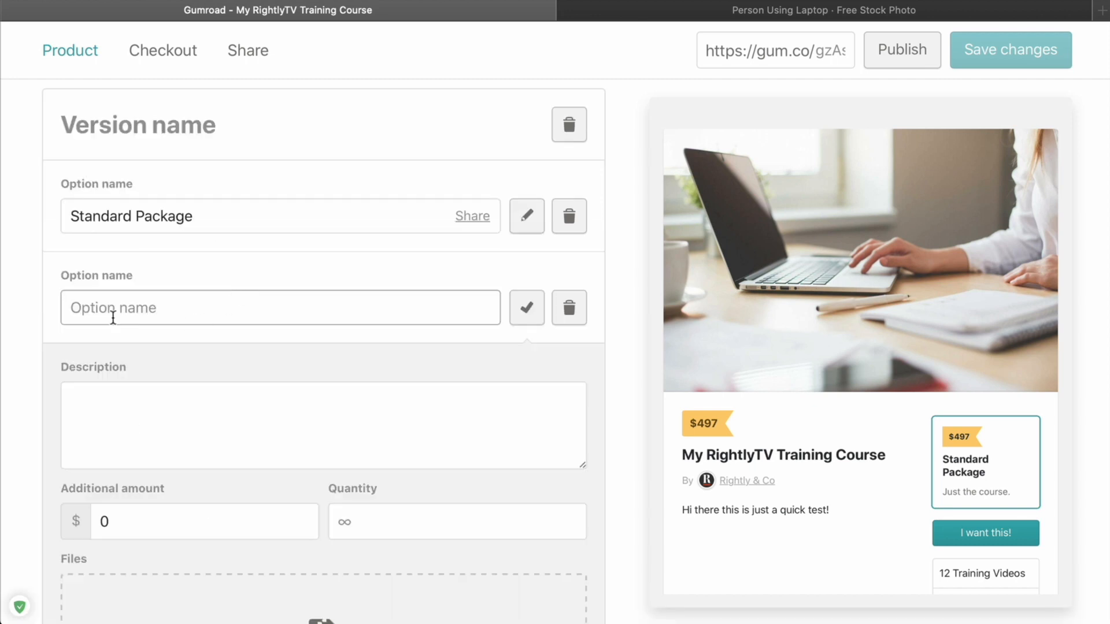
Add the 'Professional Package' option, described as bonus material, with an additional $200
text(Professi)
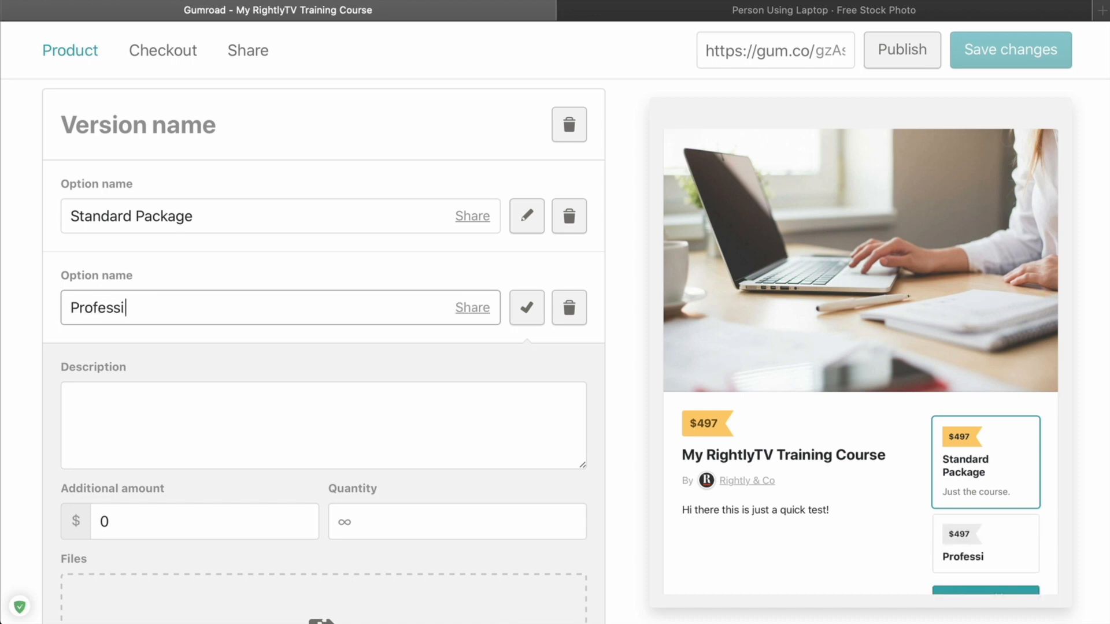
text(onal Package)
click(112, 437)
text(Get a whole bunch of bo)
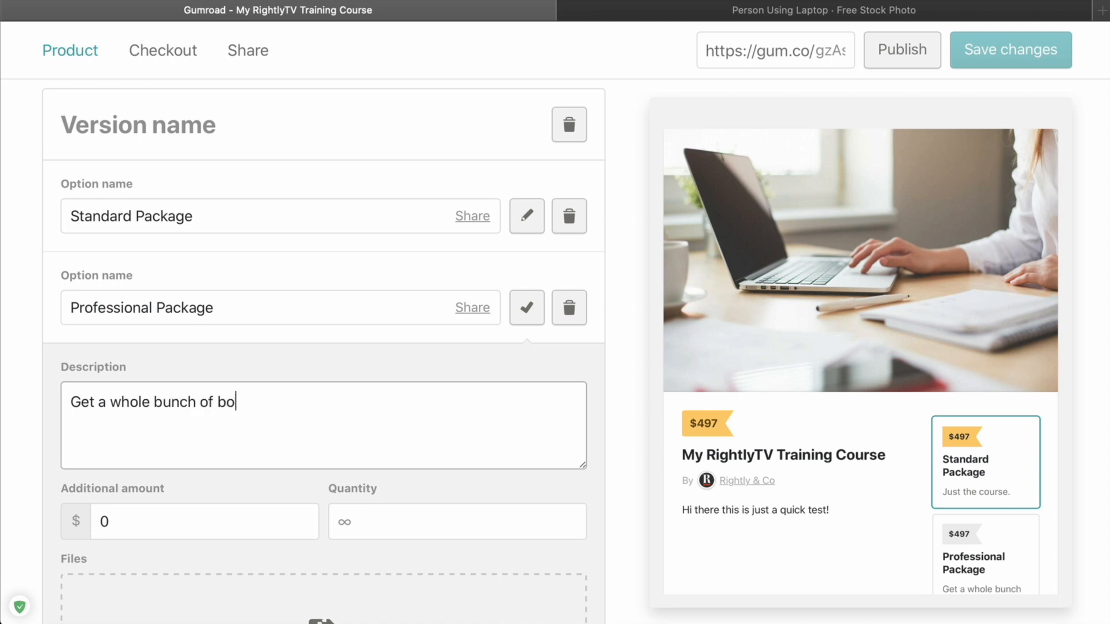
text(nus material.)
key(Tab)
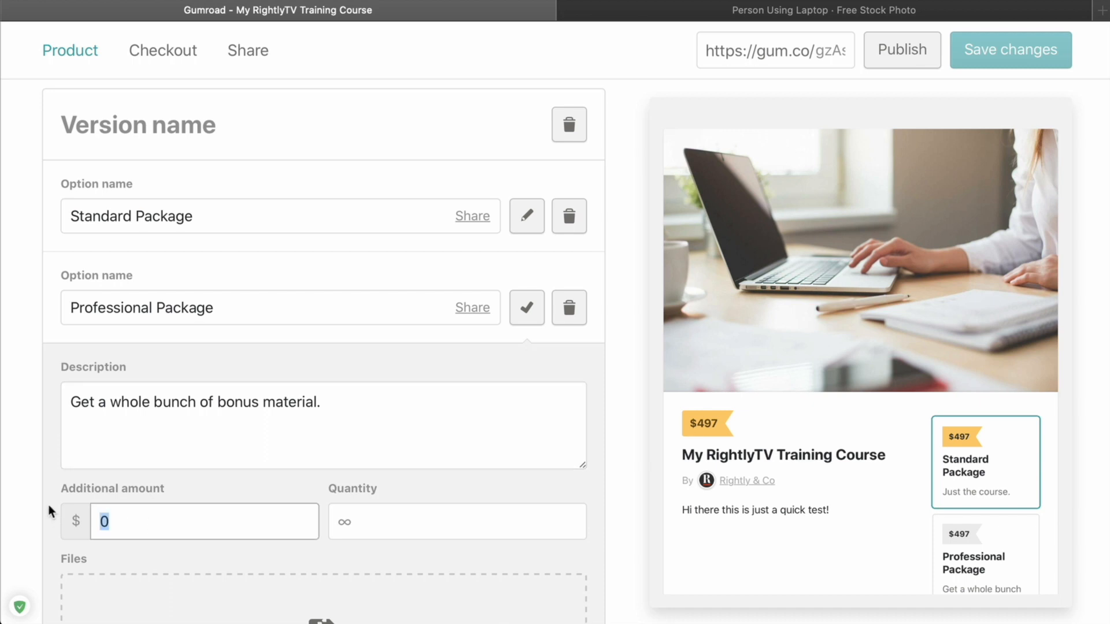
text(200)
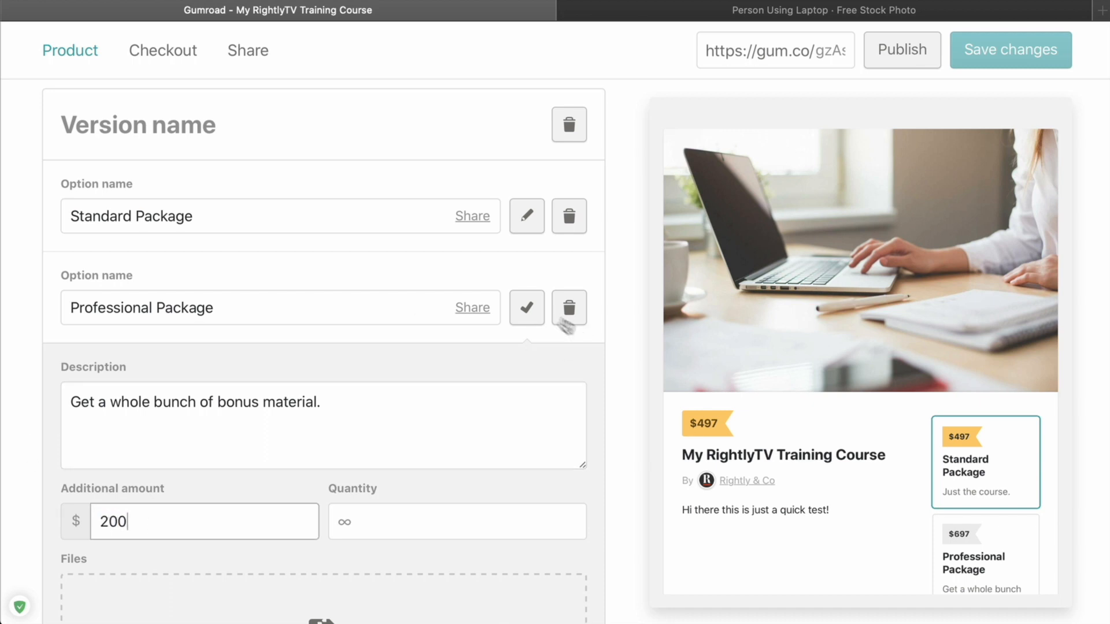
click(527, 308)
Review the remaining settings, including the choose-a-quantity option, then scroll back up
scroll(772, 347, down, 3)
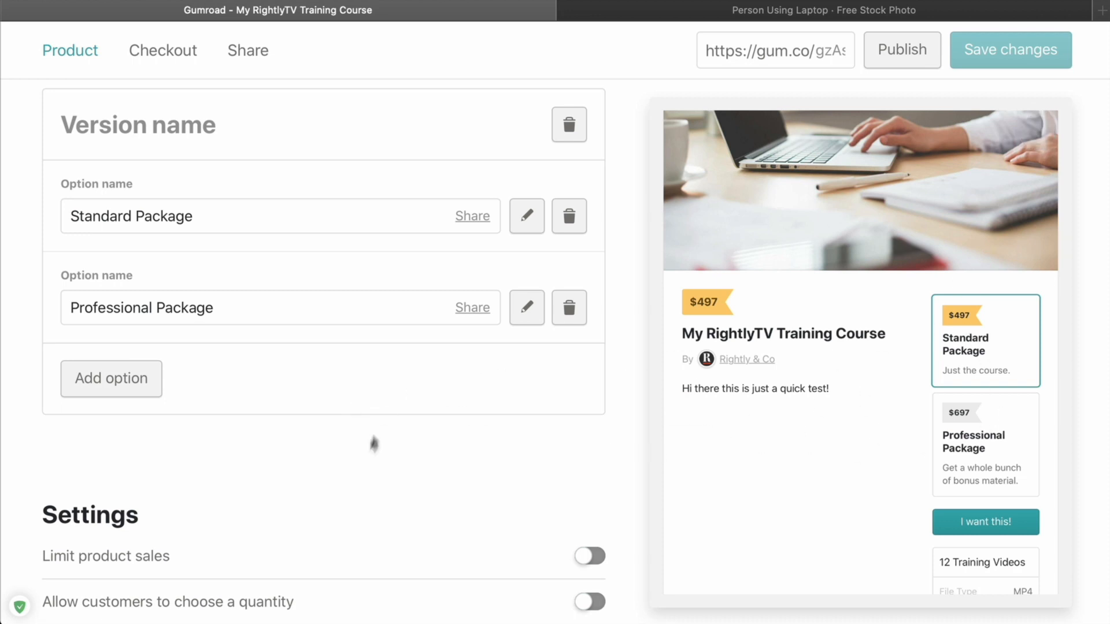
scroll(361, 475, down, 2)
drag(67, 438, 193, 434)
click(225, 369)
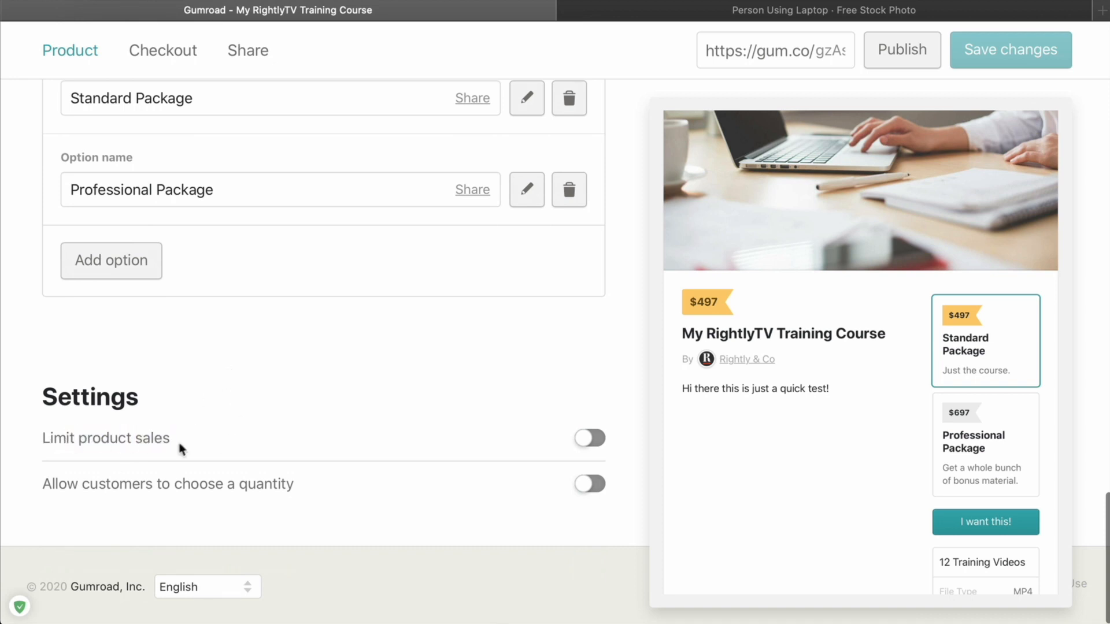
drag(46, 485, 310, 482)
click(301, 499)
scroll(334, 416, up, 1)
scroll(333, 416, down, 1)
scroll(333, 423, up, 15)
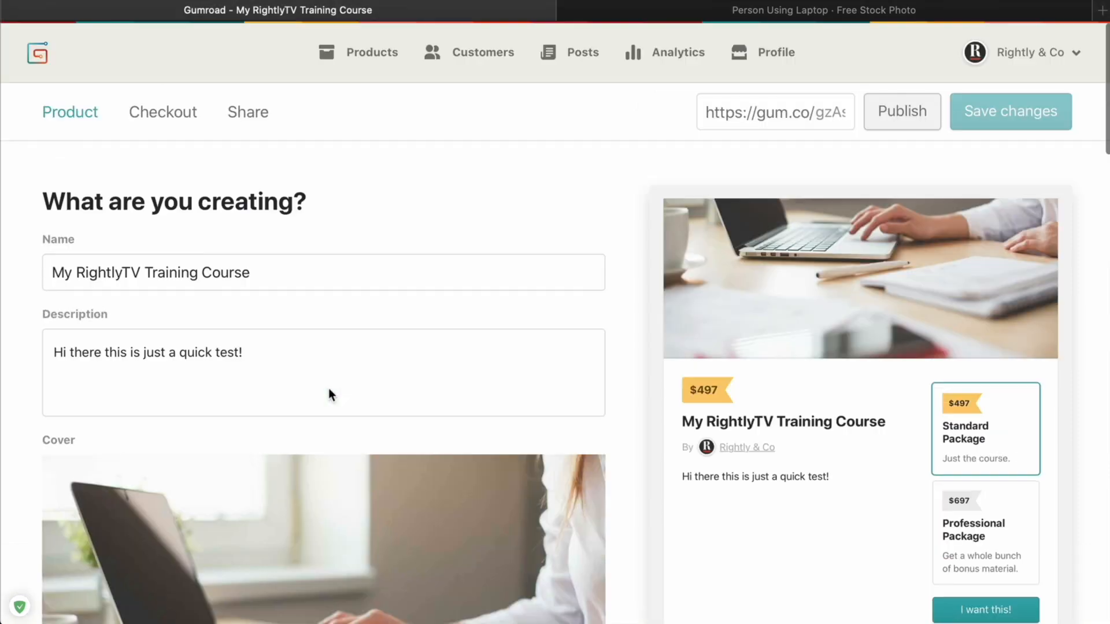
In checkout settings, add a discount code taking $200 off, kept in dollars
click(165, 119)
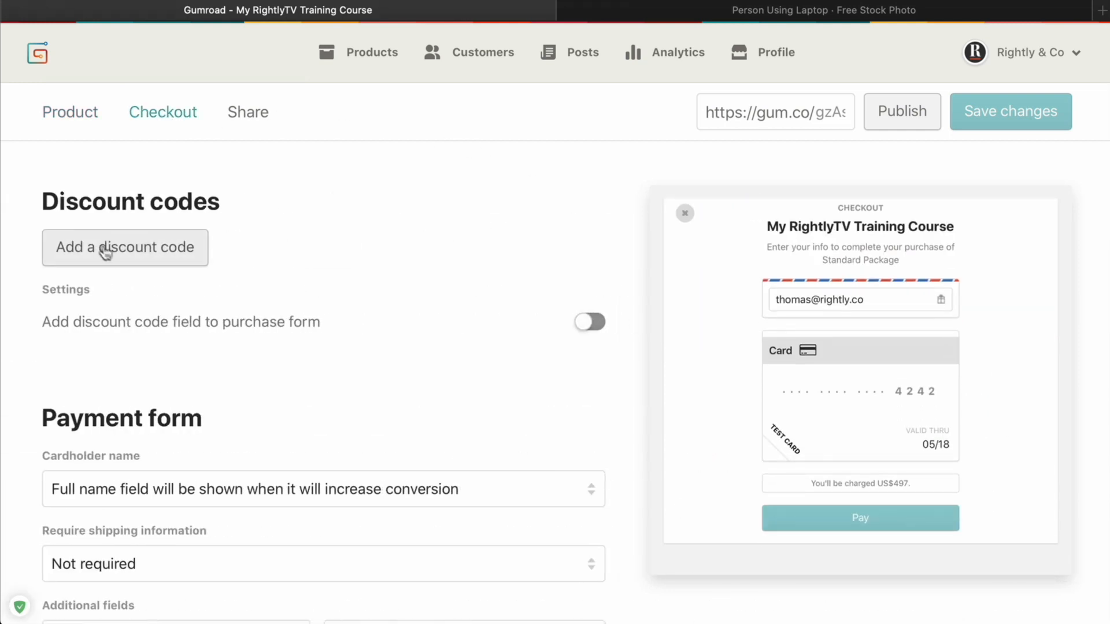
click(176, 250)
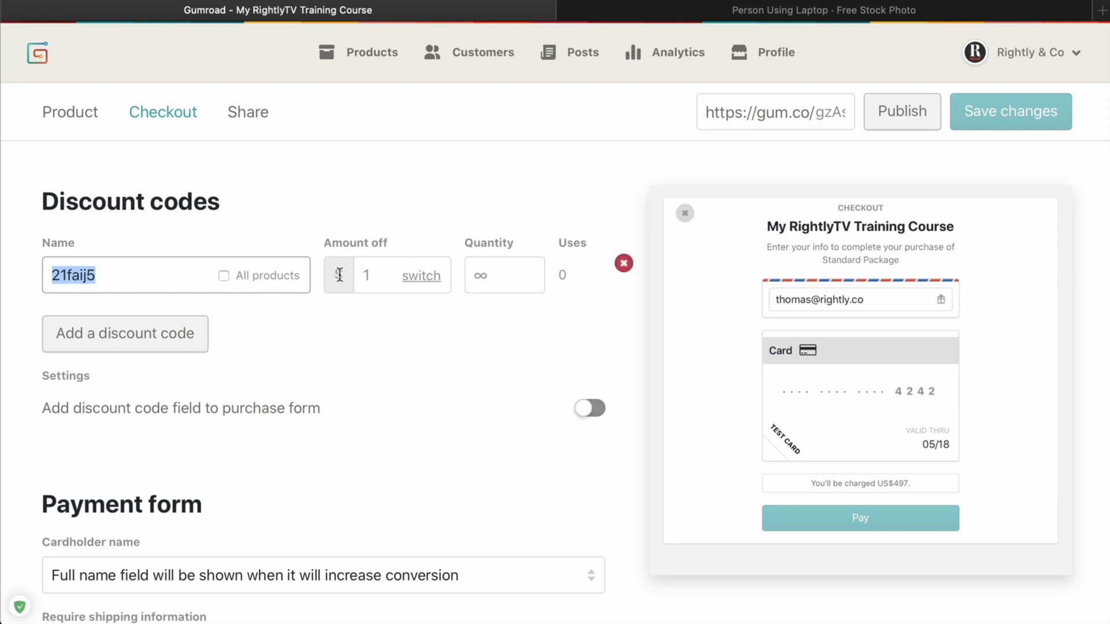
click(373, 278)
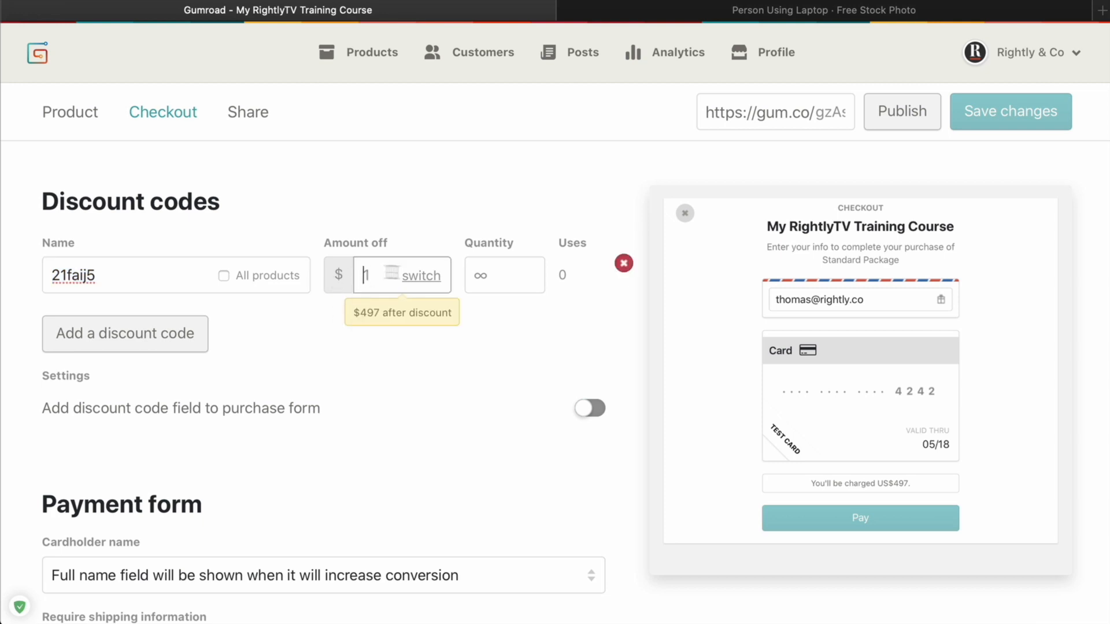
click(422, 277)
click(370, 274)
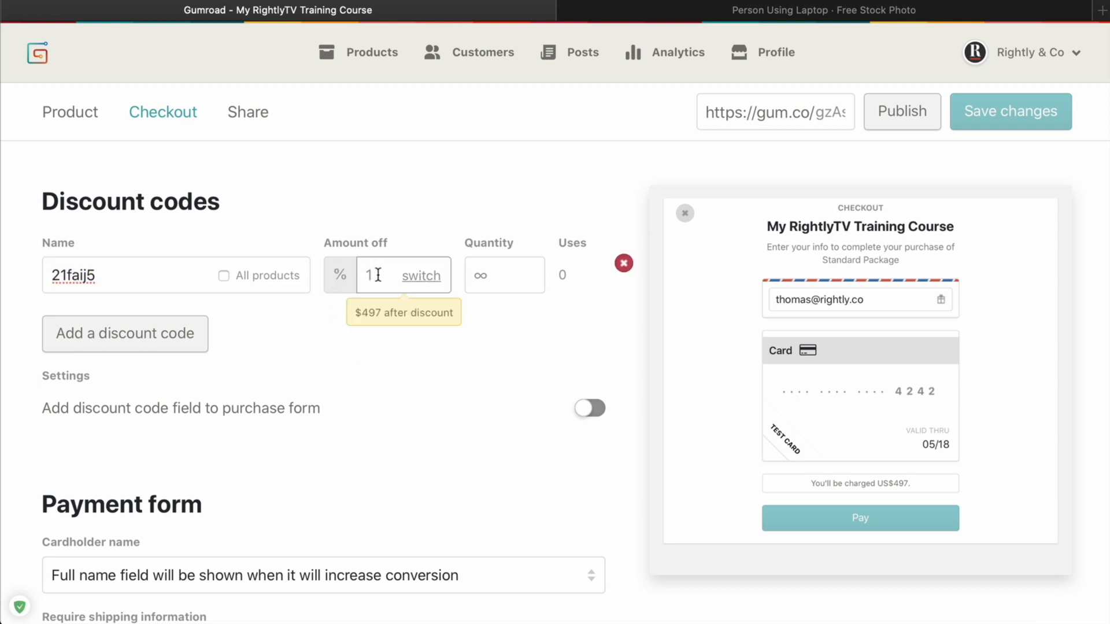
click(427, 277)
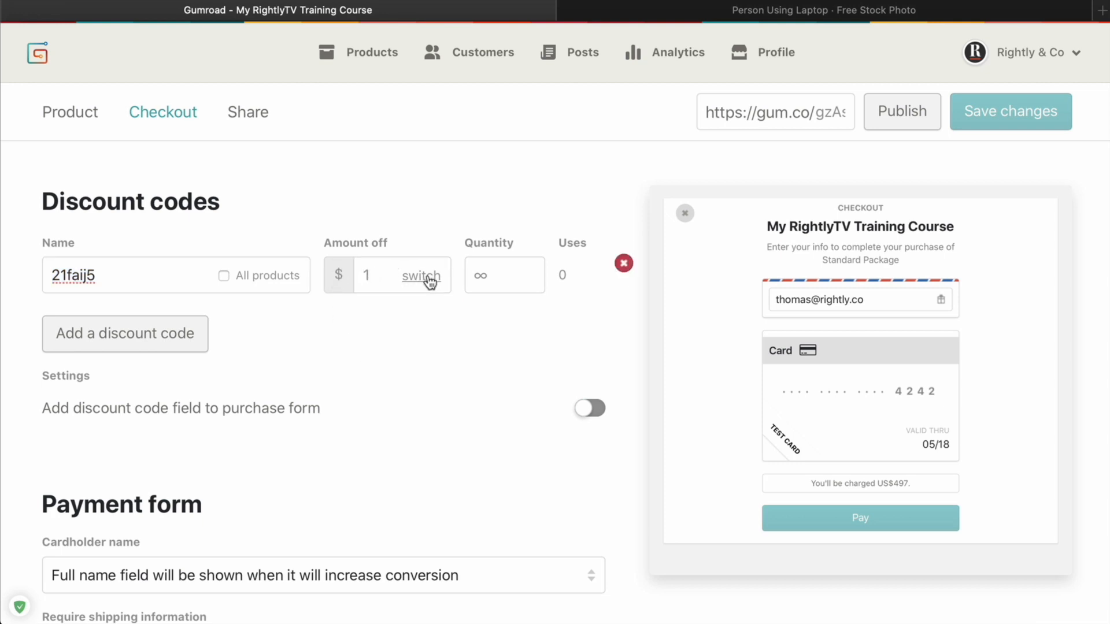
click(377, 274)
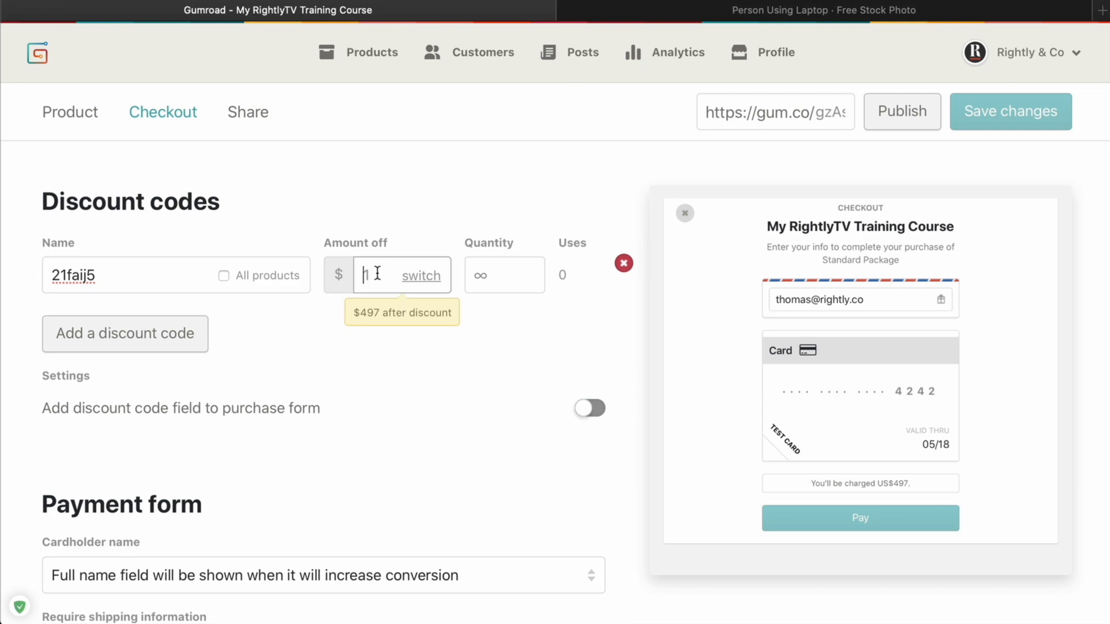
key(BackSpace)
text(200)
click(432, 411)
Limit the 21faij5 discount code to 15 uses
click(483, 276)
text(15)
click(490, 342)
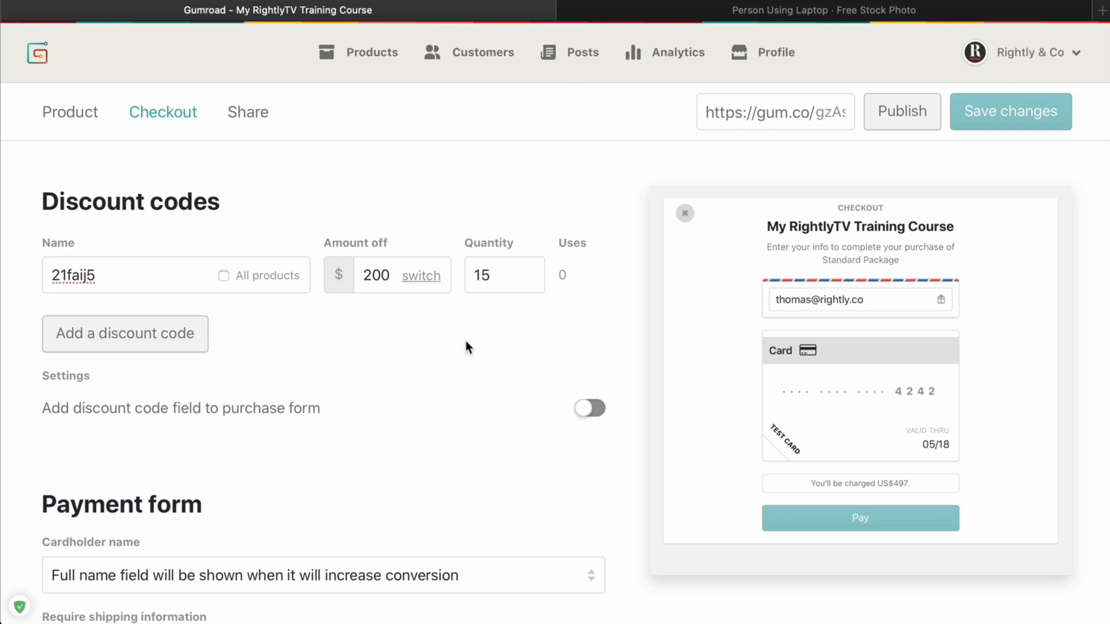
drag(136, 280, 24, 278)
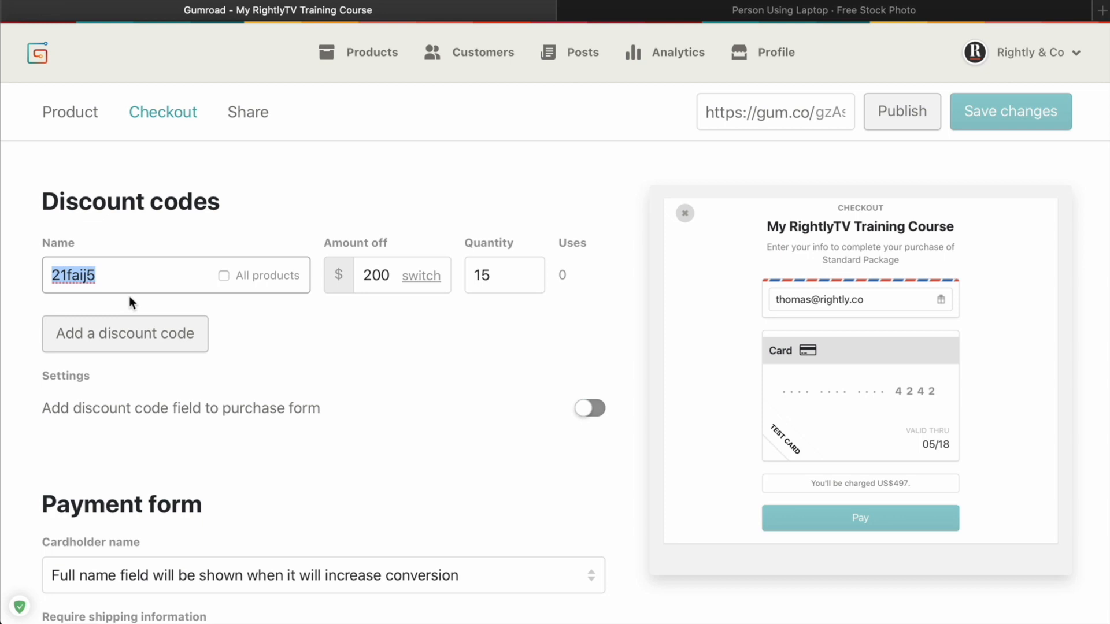
click(296, 331)
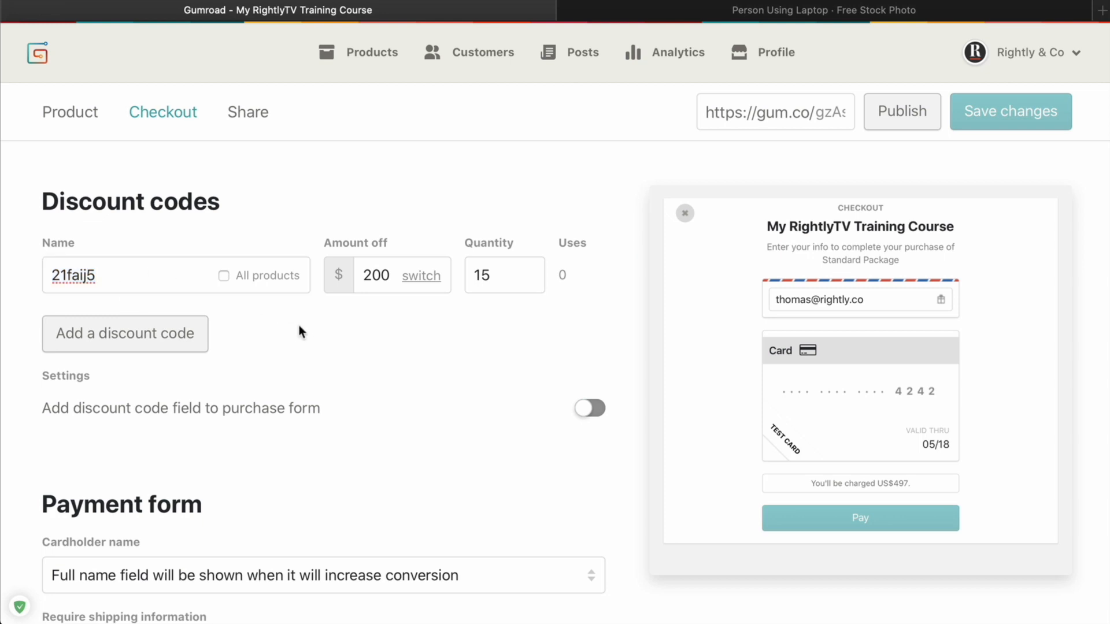
Turn on 'Add discount code field to purchase form' so checkout shows a discount code field
mouse_move(327, 289)
scroll(359, 318, down, 5)
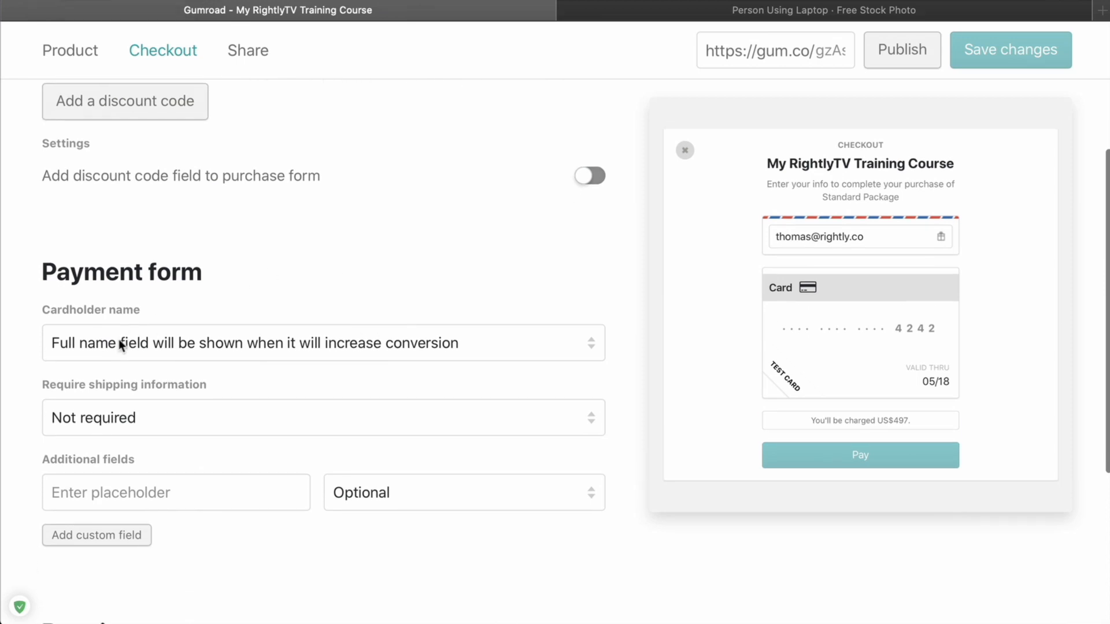
mouse_move(943, 222)
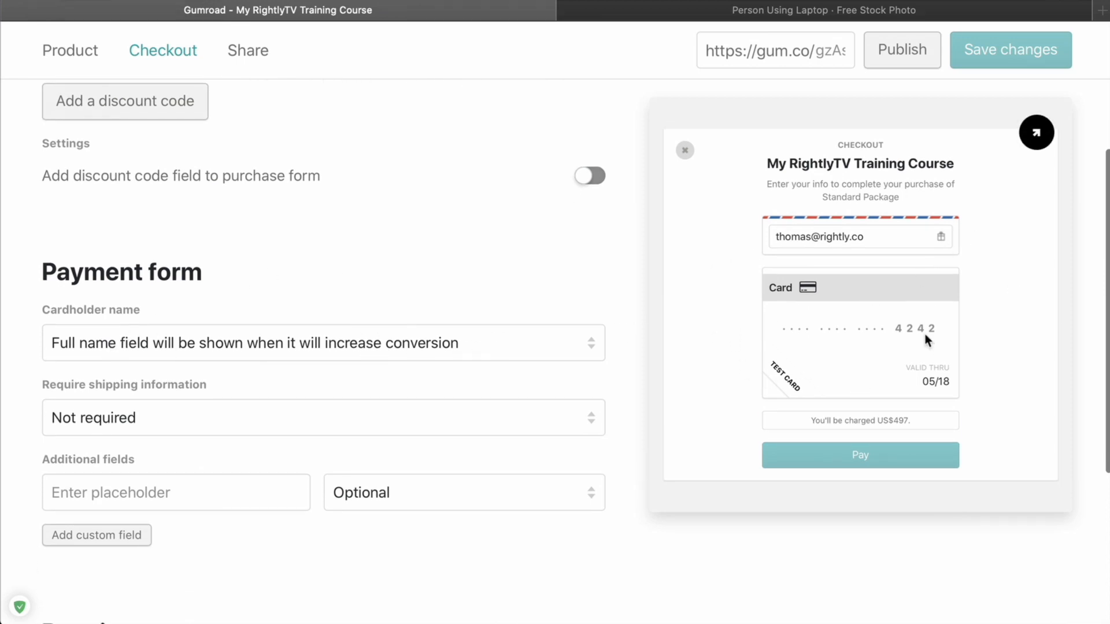
scroll(548, 289, up, 4)
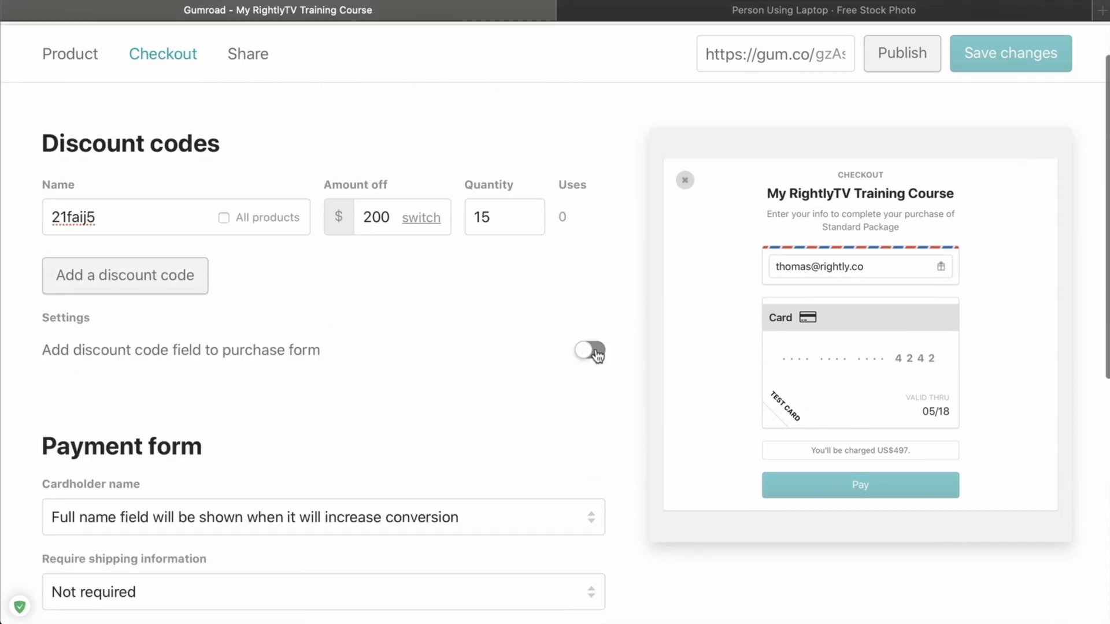
drag(57, 359, 308, 359)
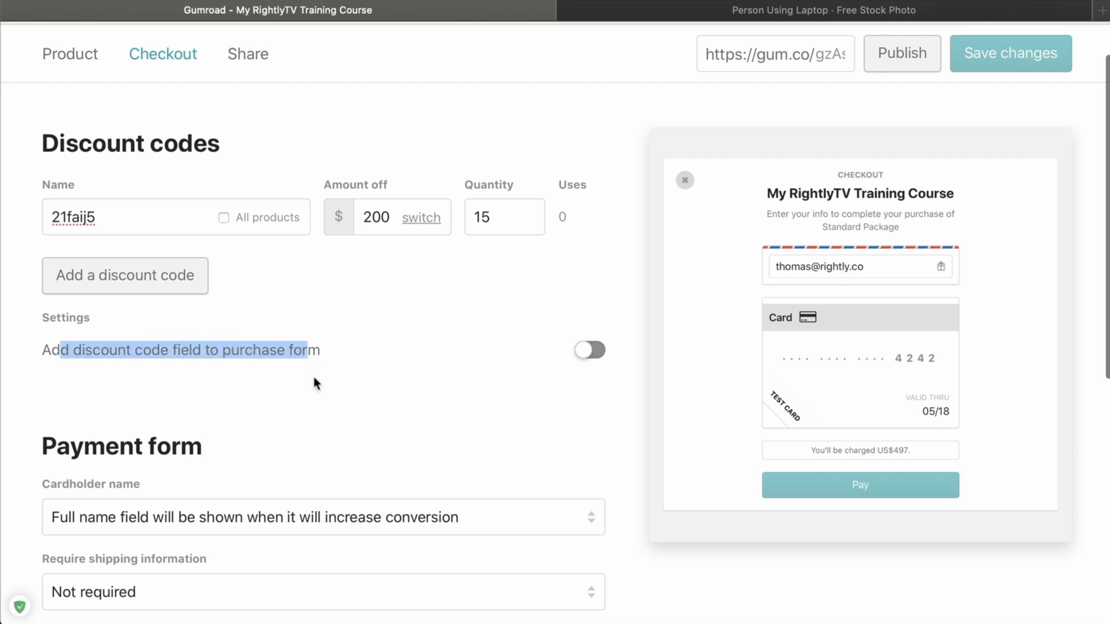
click(168, 367)
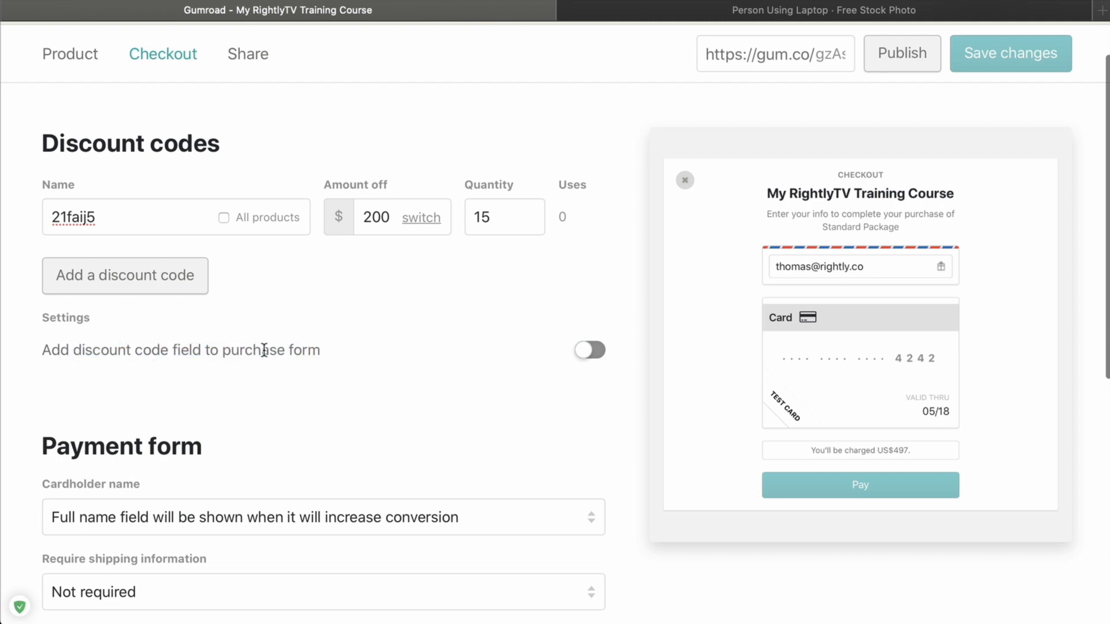
click(590, 350)
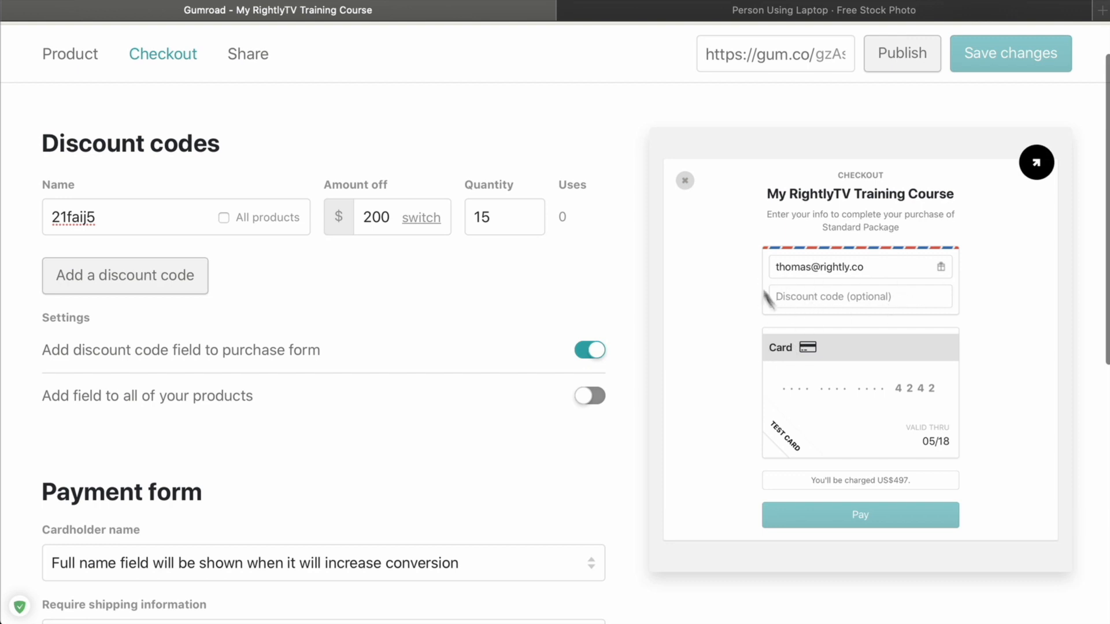
scroll(275, 381, down, 3)
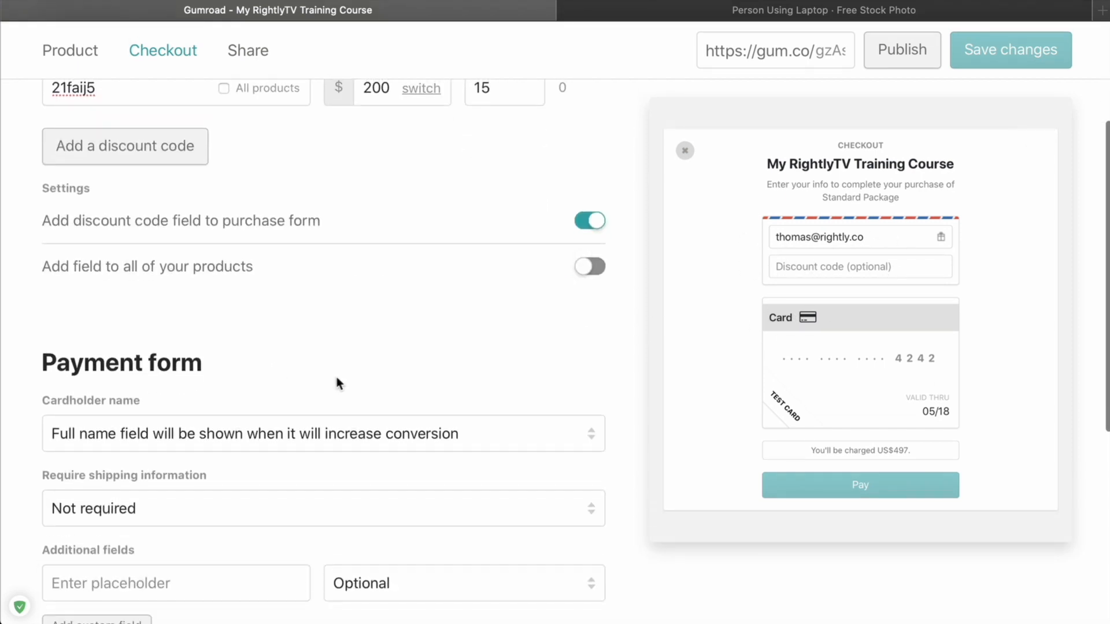
scroll(328, 385, down, 3)
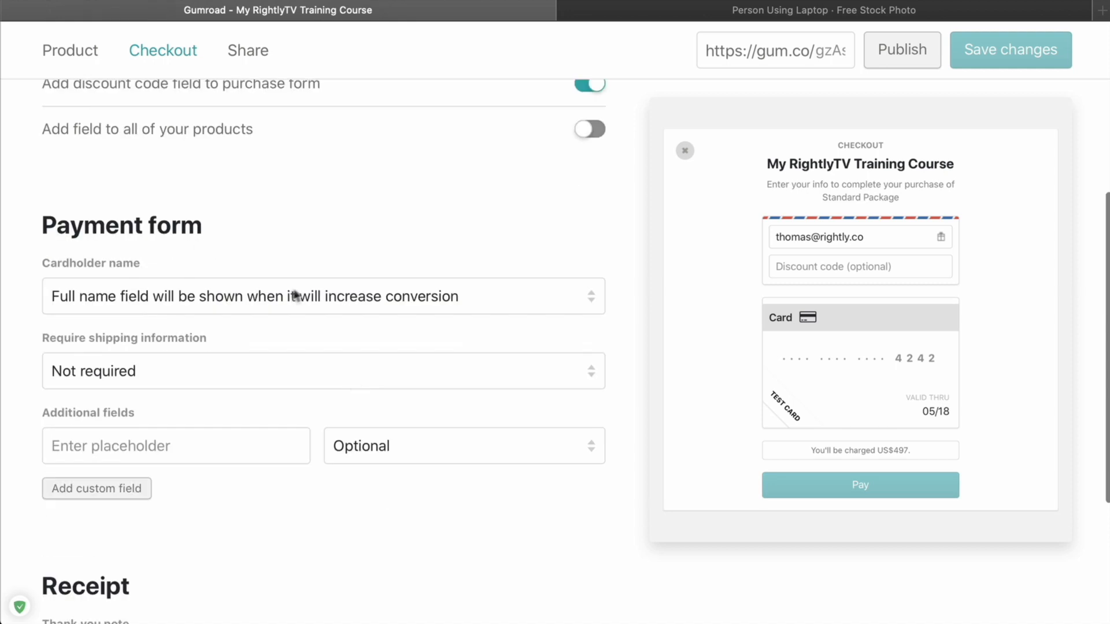
click(270, 297)
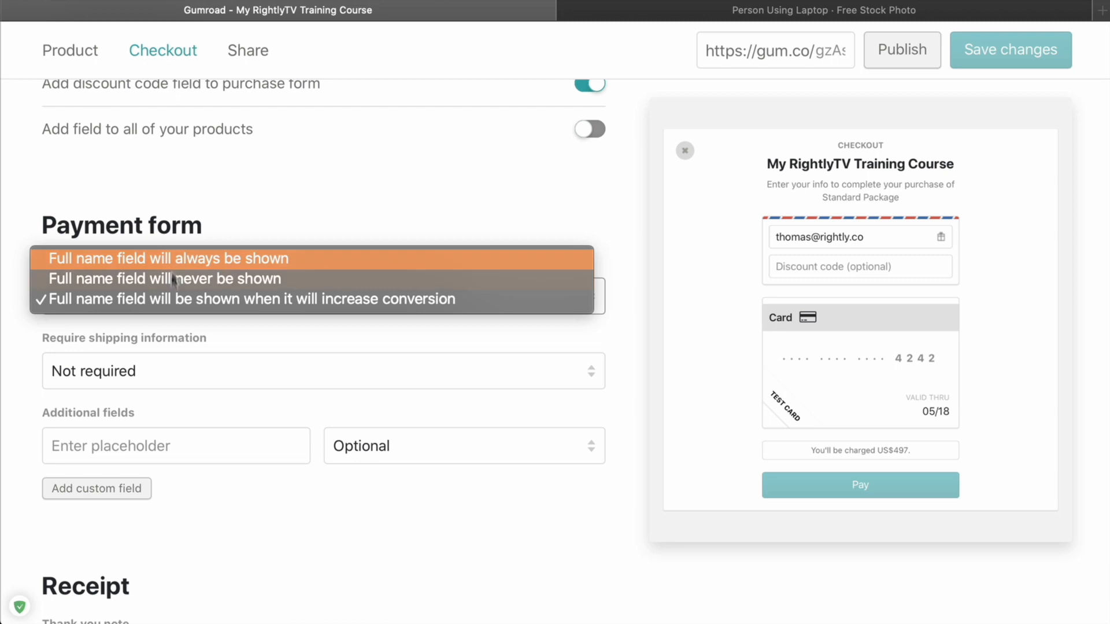
click(426, 193)
scroll(489, 250, down, 2)
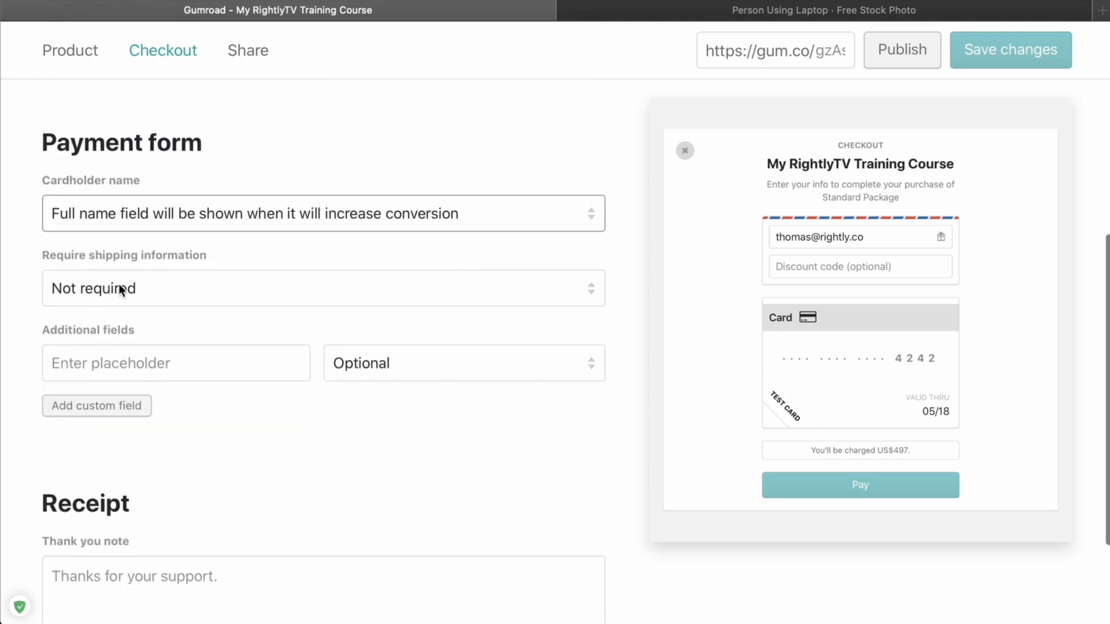
scroll(415, 313, down, 2)
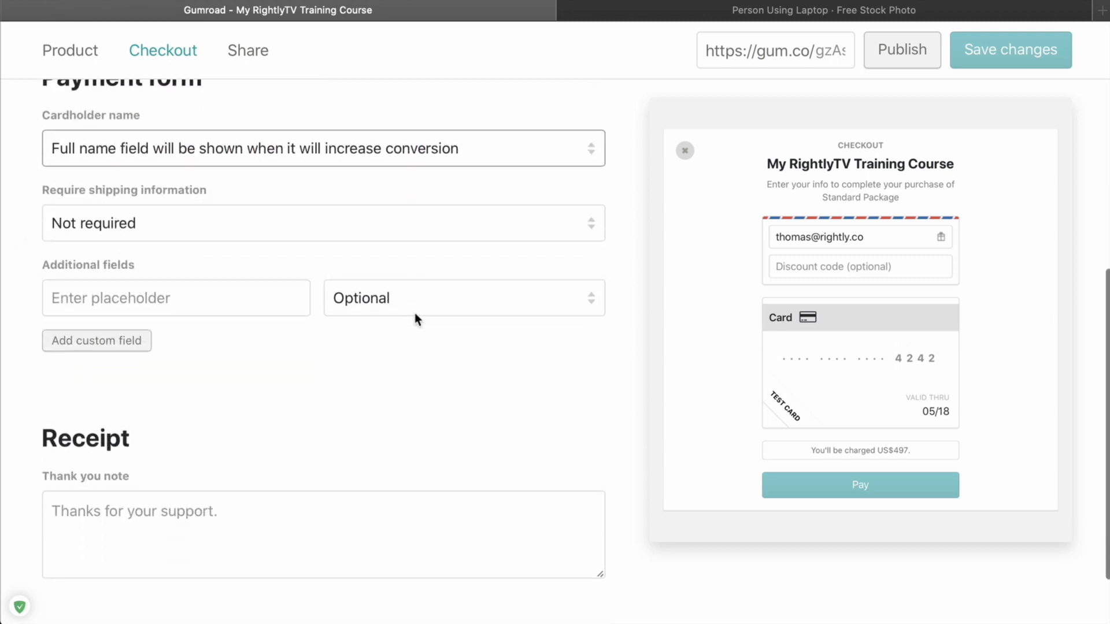
scroll(427, 322, down, 1)
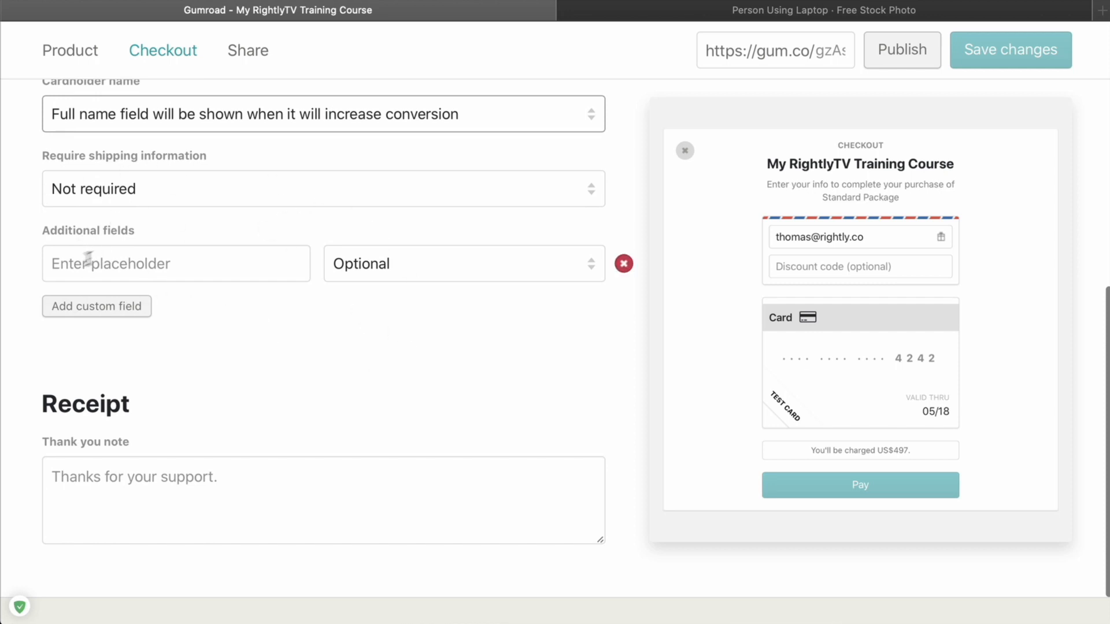
click(268, 263)
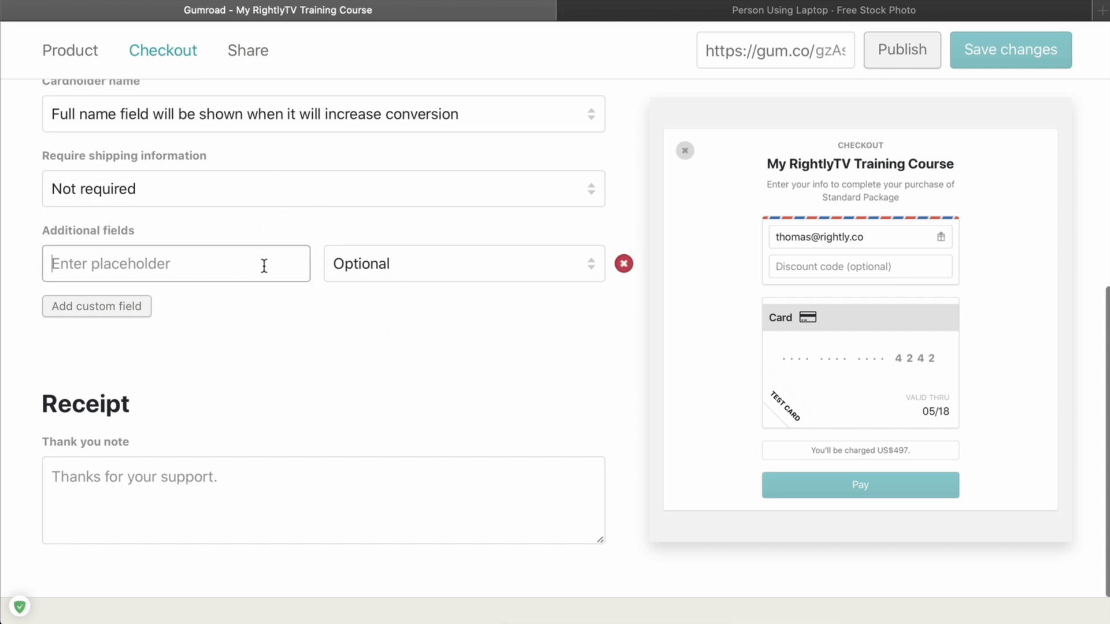
click(489, 267)
click(384, 330)
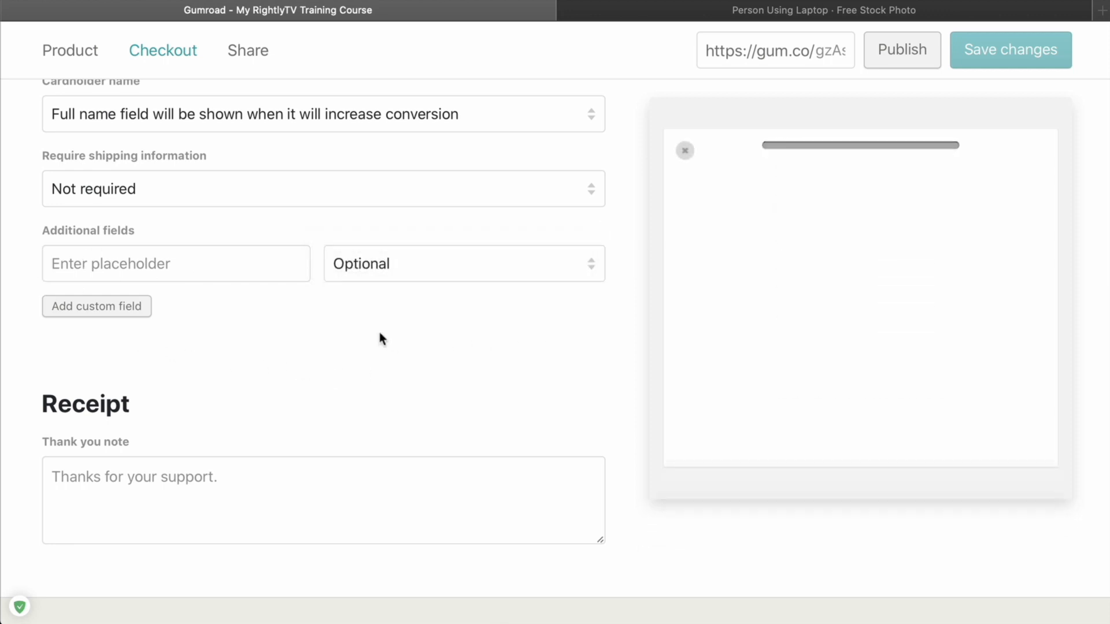
scroll(268, 330, up, 3)
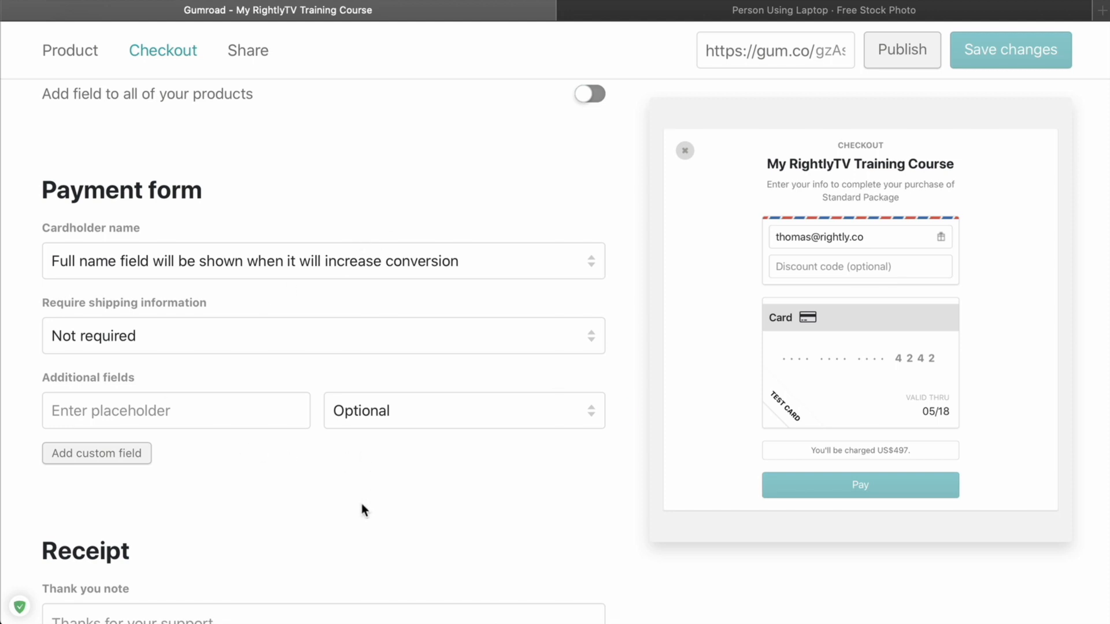
scroll(376, 470, down, 2)
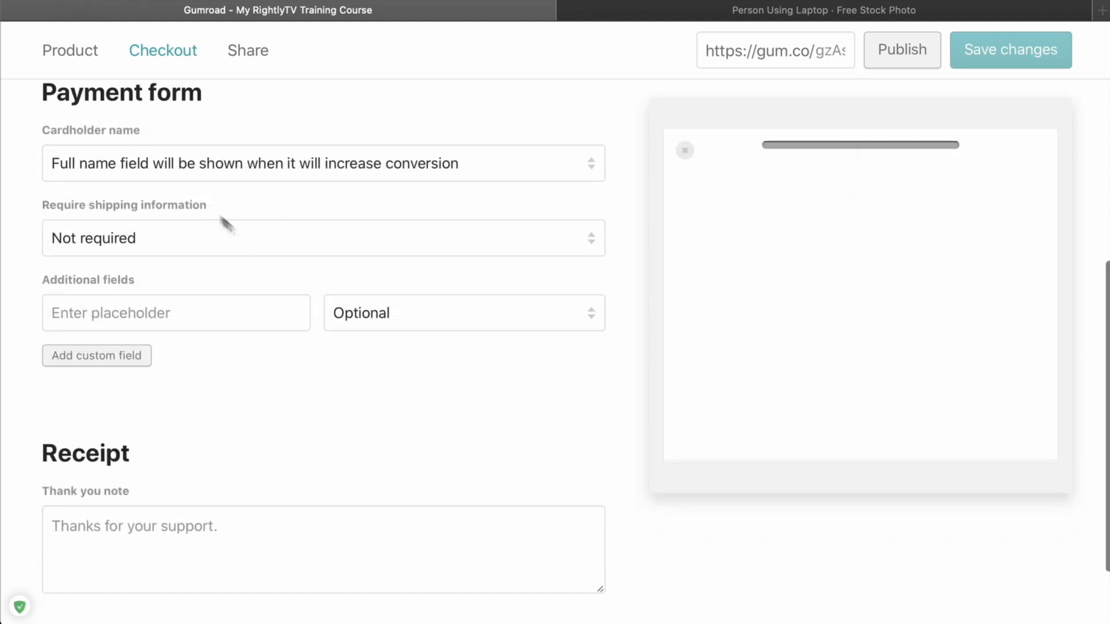
click(129, 313)
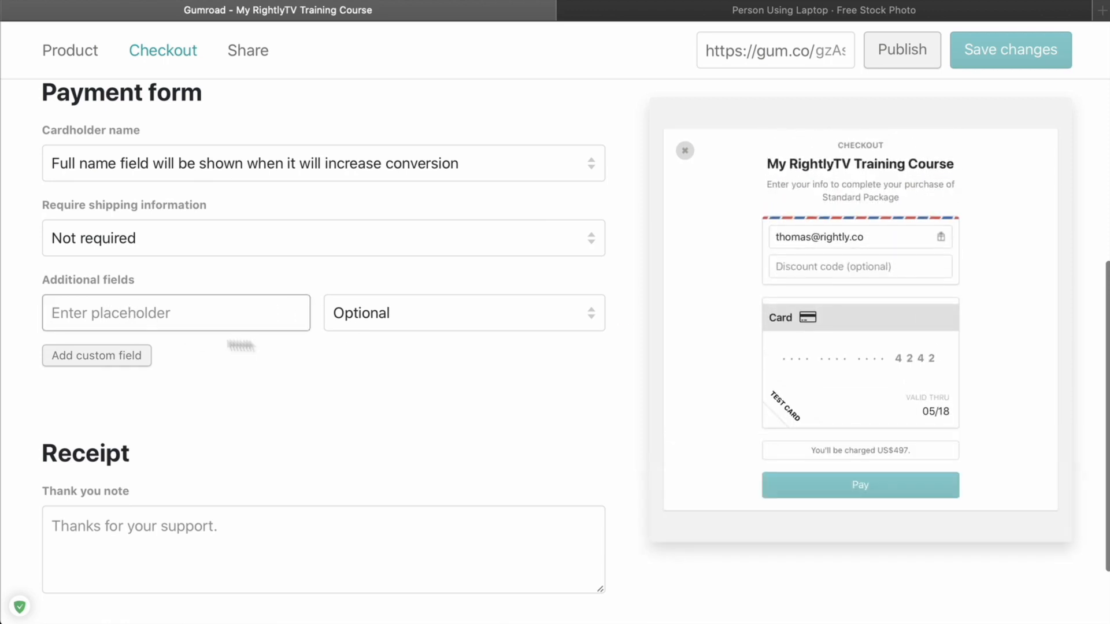
scroll(379, 390, down, 2)
click(288, 424)
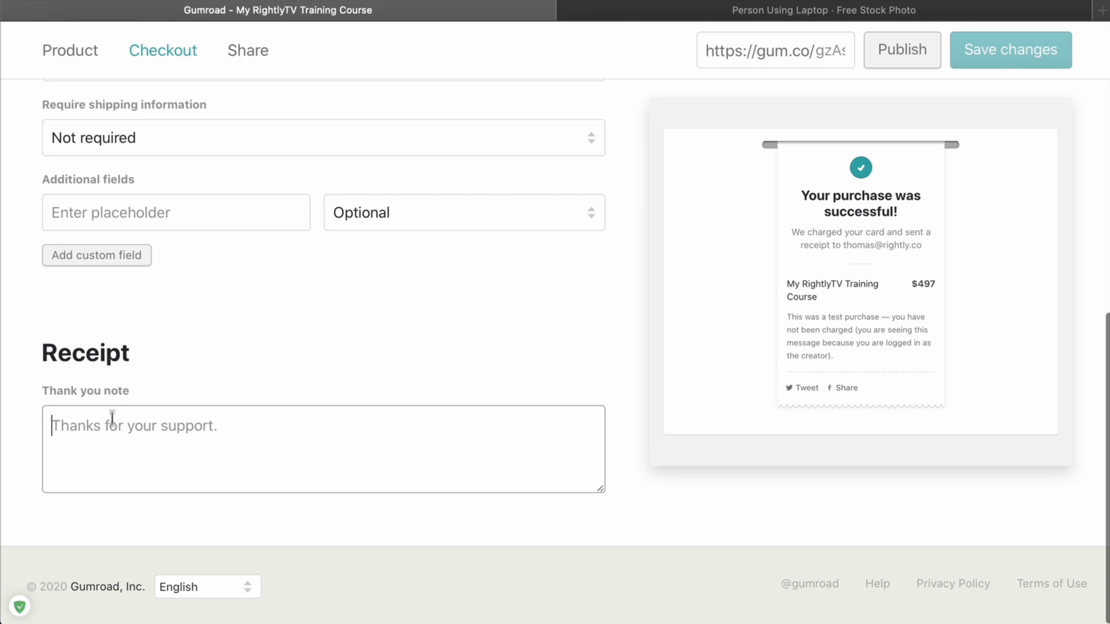
Enter the receipt thank-you note 'Thanks so mcuh we can't wait to see what you make!'
text(Thanks so mcu)
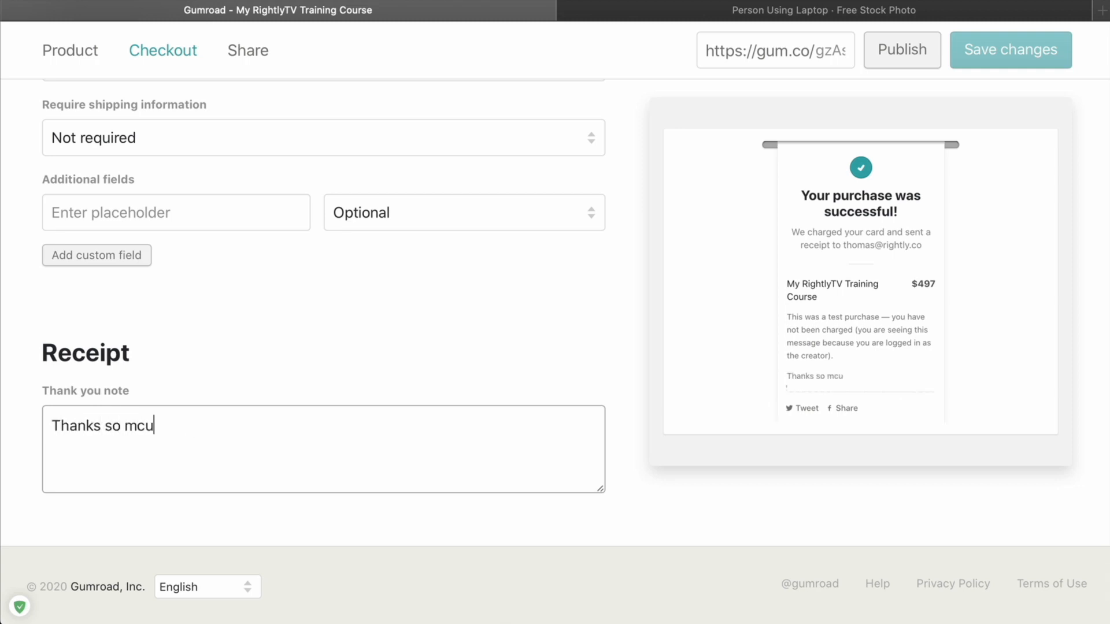
text(h we can)
text('t wait to see )
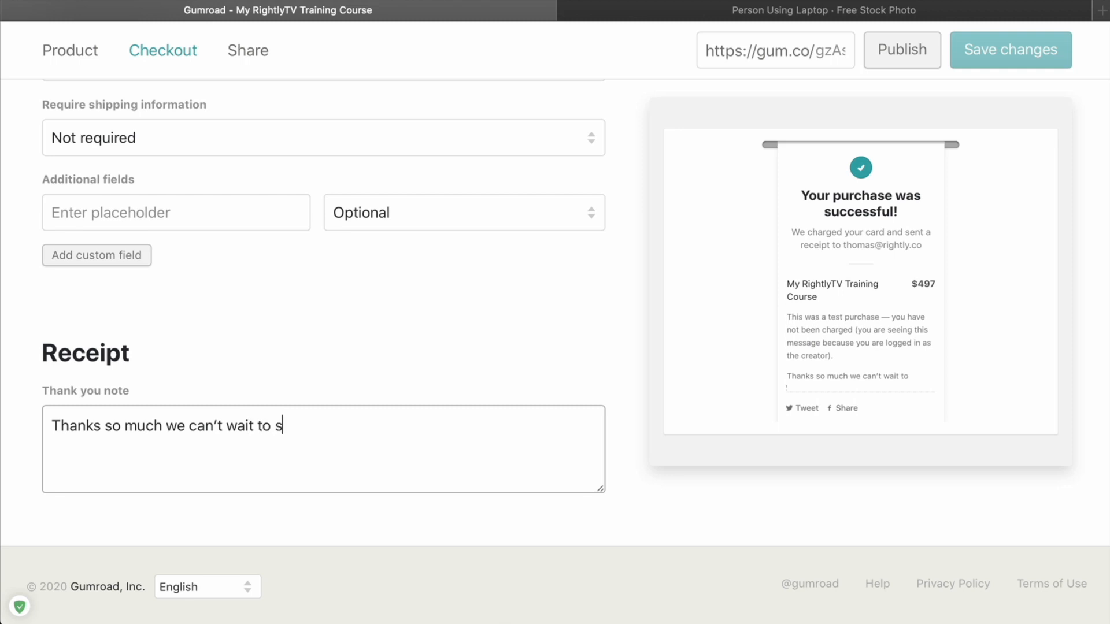
text(what you make)
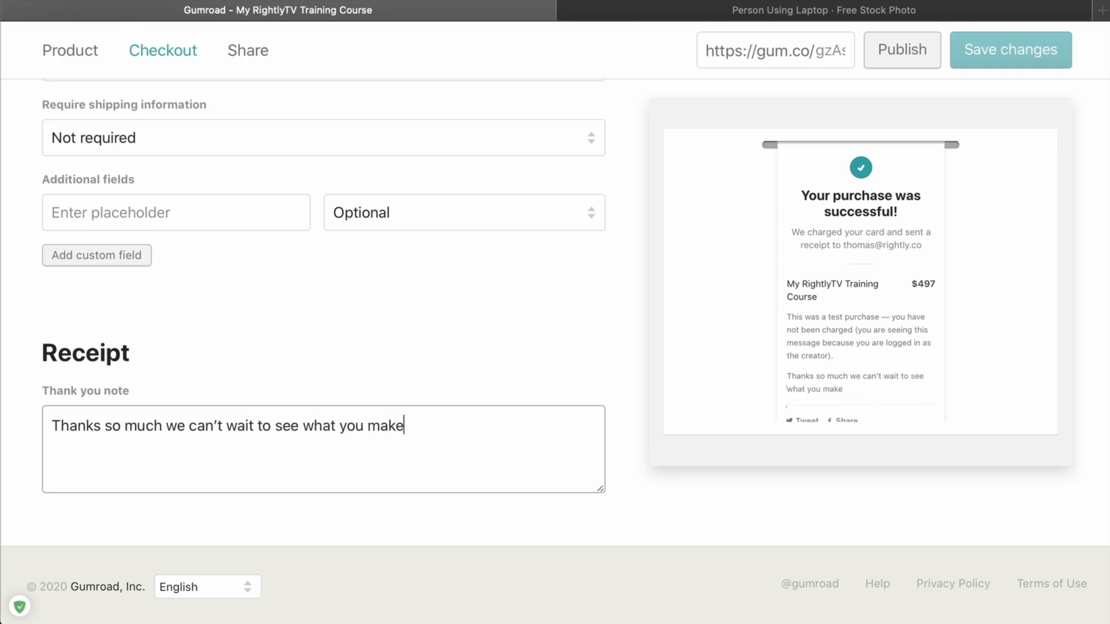
text(!)
scroll(505, 349, up, 15)
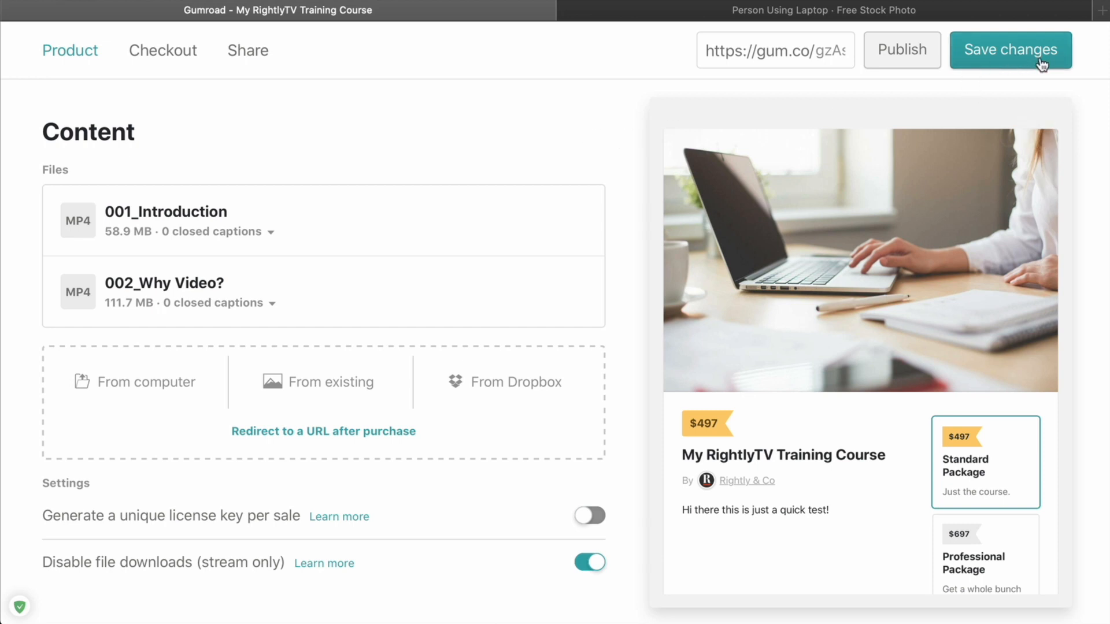
Save the course changes and publish the course from the Checkout settings
click(1010, 63)
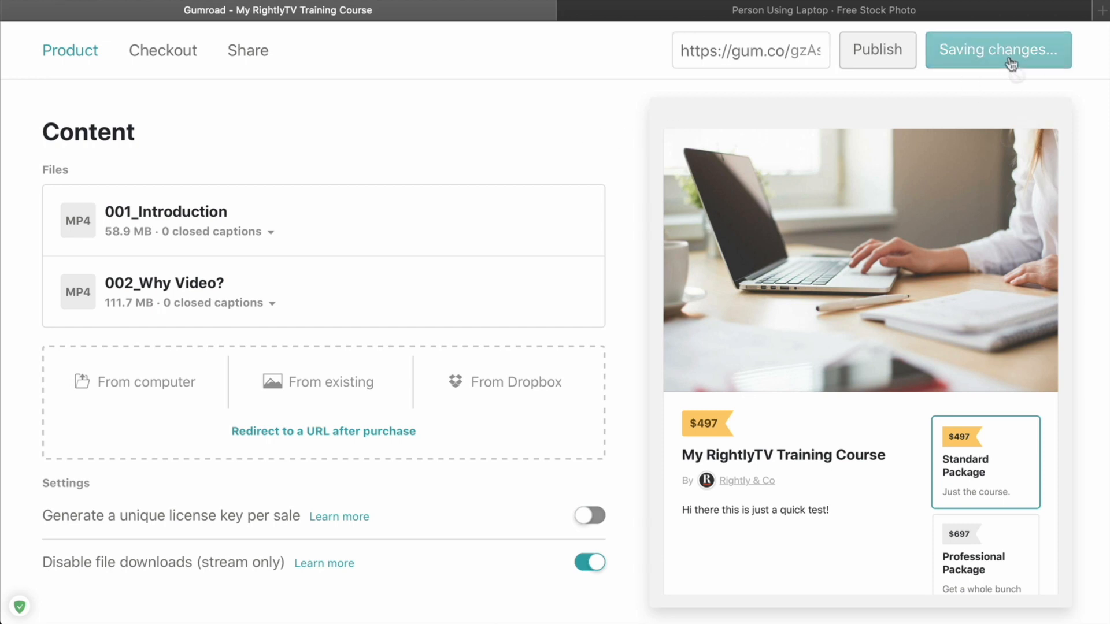
scroll(479, 183, down, 10)
scroll(479, 184, up, 20)
click(163, 114)
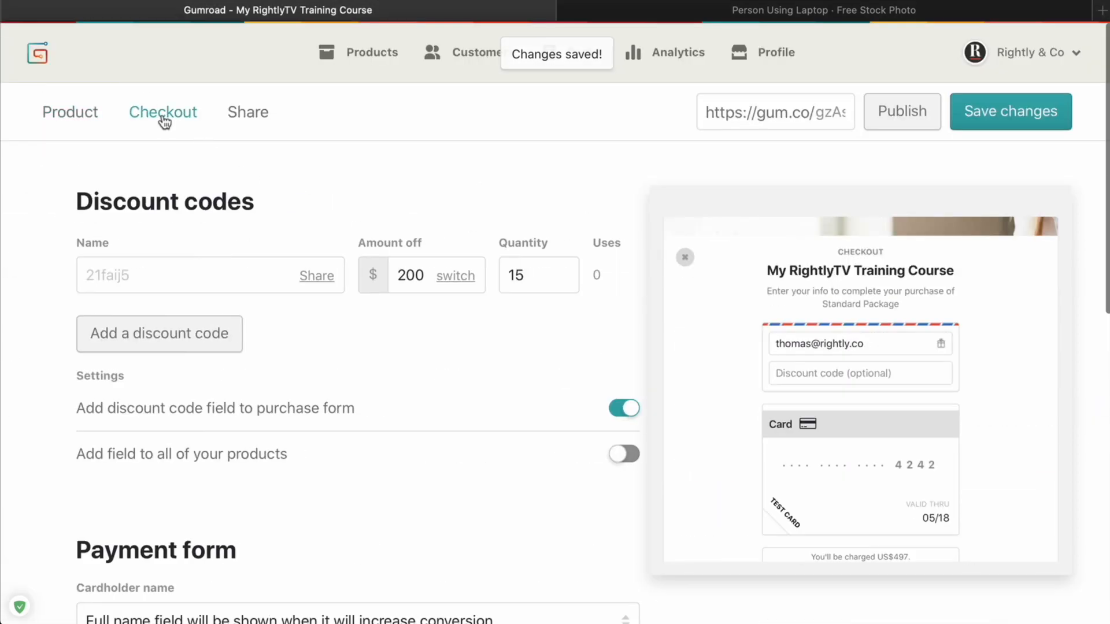
scroll(525, 220, down, 10)
scroll(527, 222, up, 10)
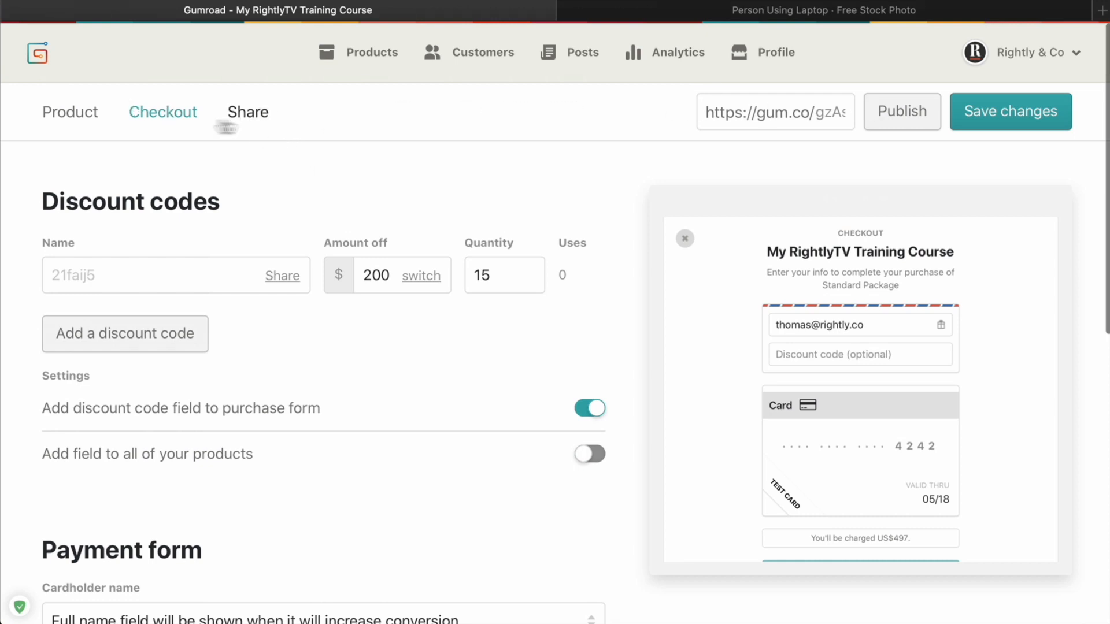
click(919, 111)
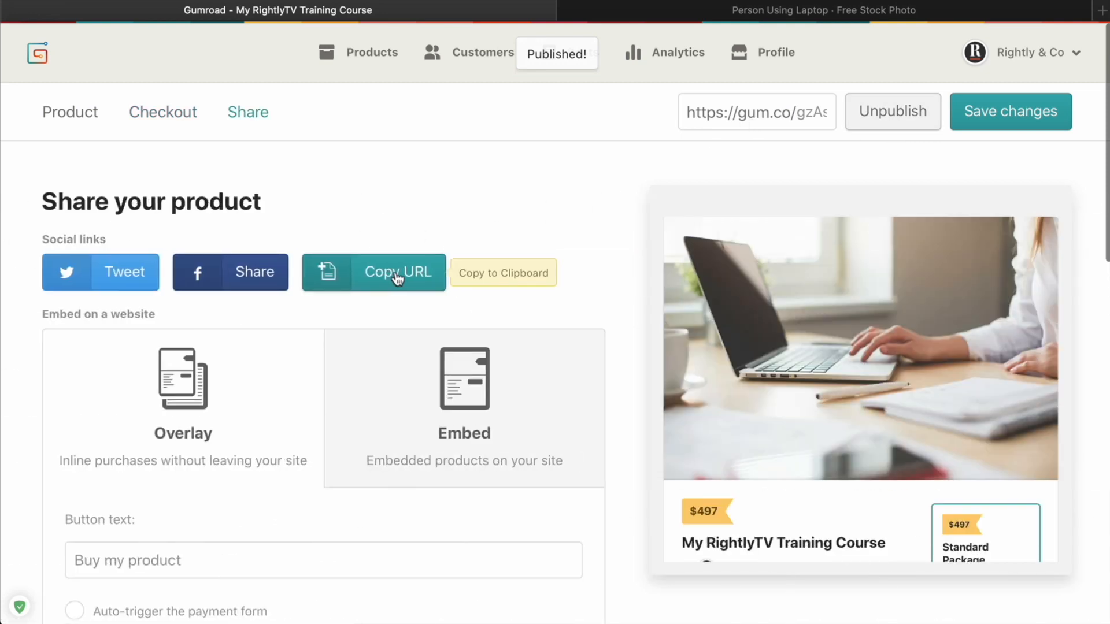
Copy the course's gum.co product link and load it in a private browser window
click(397, 280)
key(super+n)
key(super+w)
key(super+shift+n)
key(super+v)
key(Return)
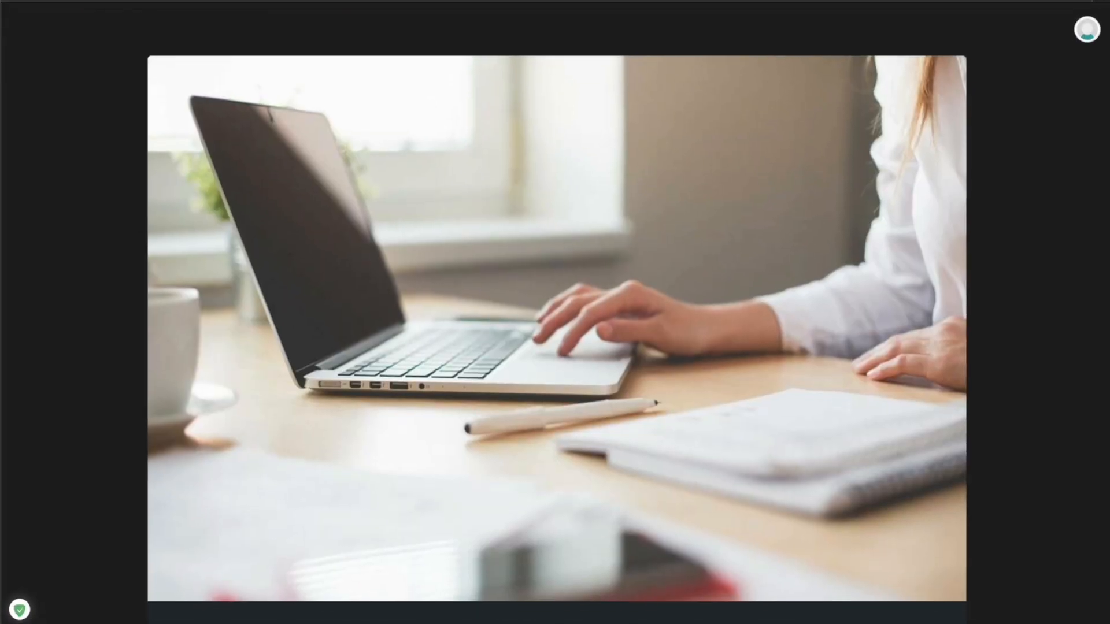
Choose the Professional Package on the live product page and start its checkout
scroll(800, 171, down, 10)
scroll(804, 168, up, 8)
scroll(803, 168, down, 4)
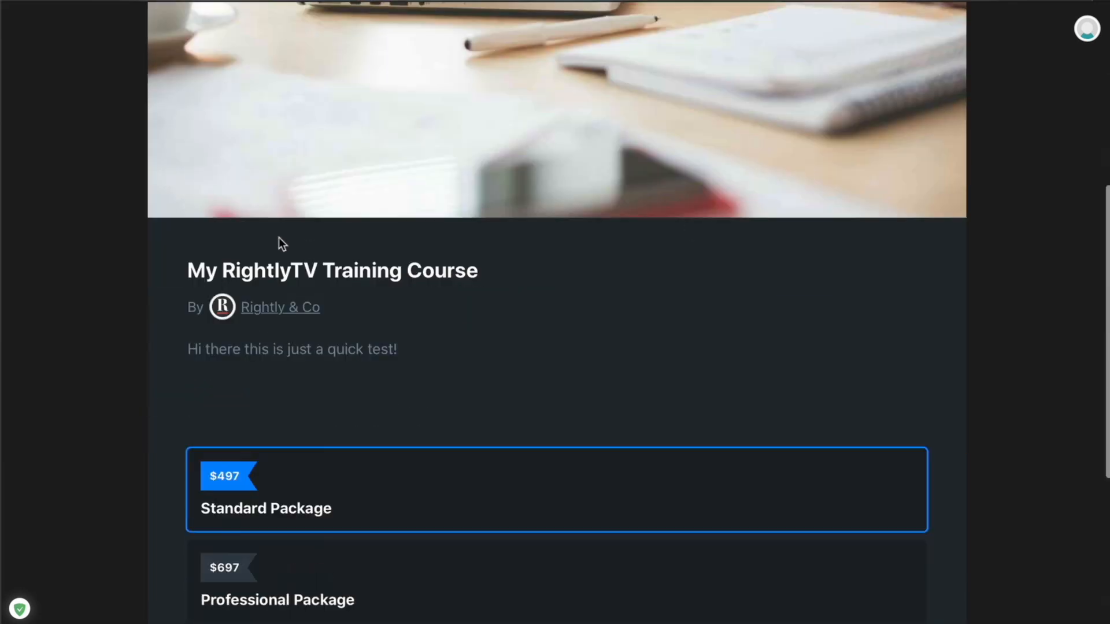
scroll(276, 243, up, 5)
scroll(275, 243, down, 5)
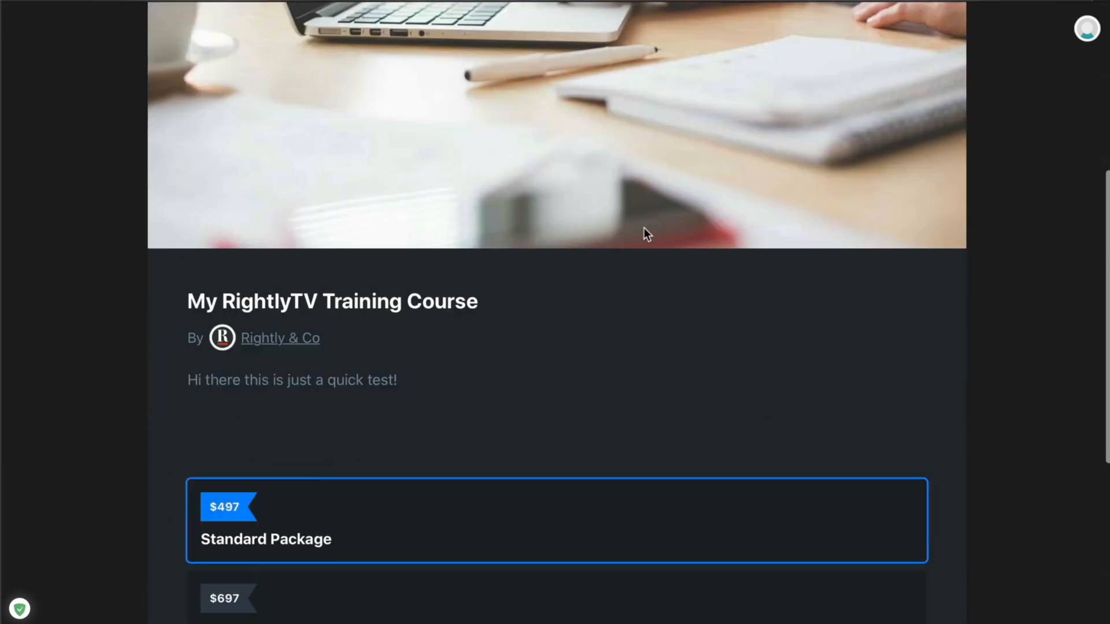
scroll(588, 232, down, 4)
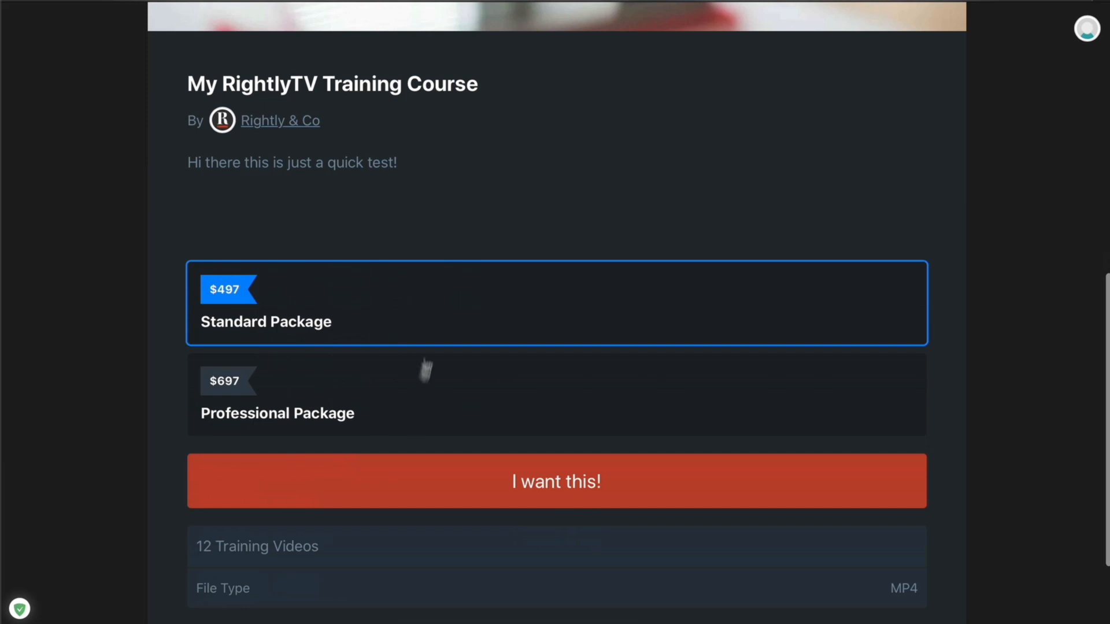
scroll(668, 192, down, 2)
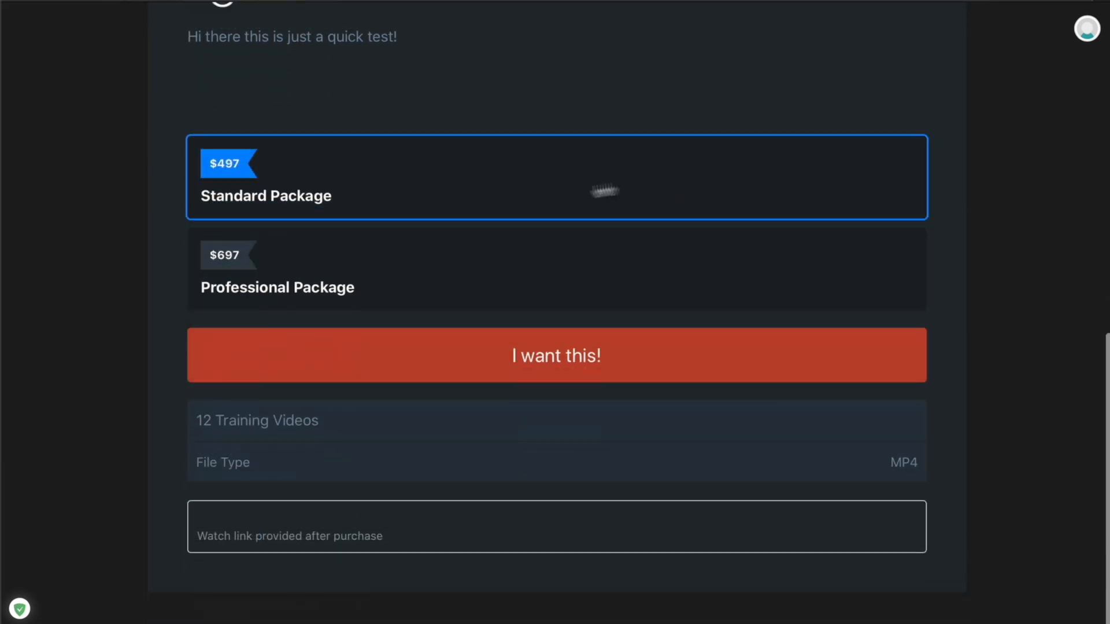
click(538, 288)
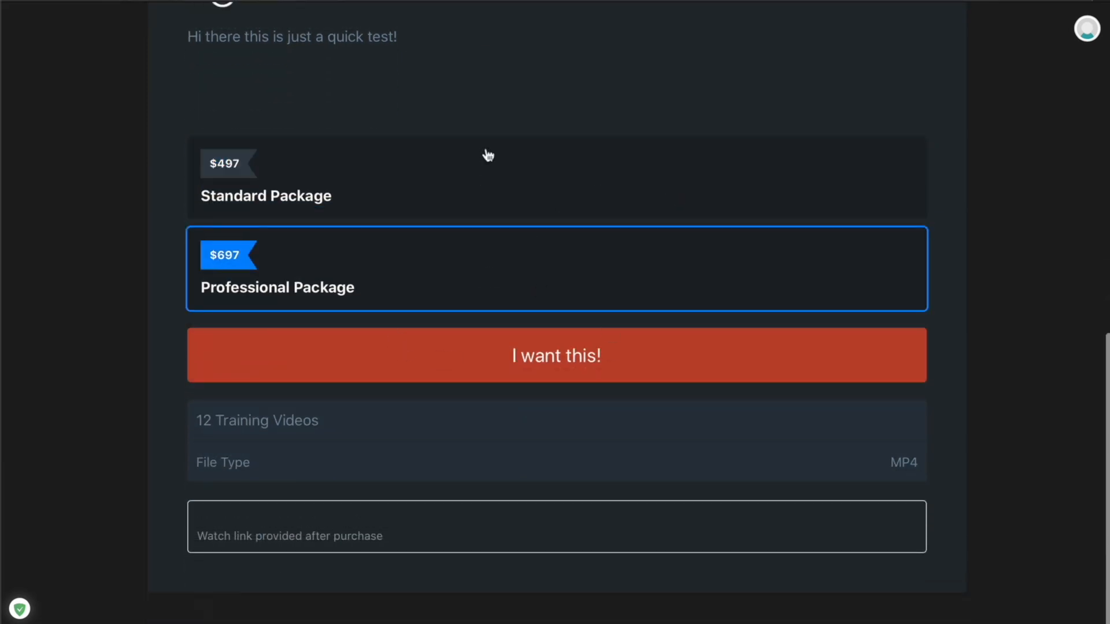
click(700, 358)
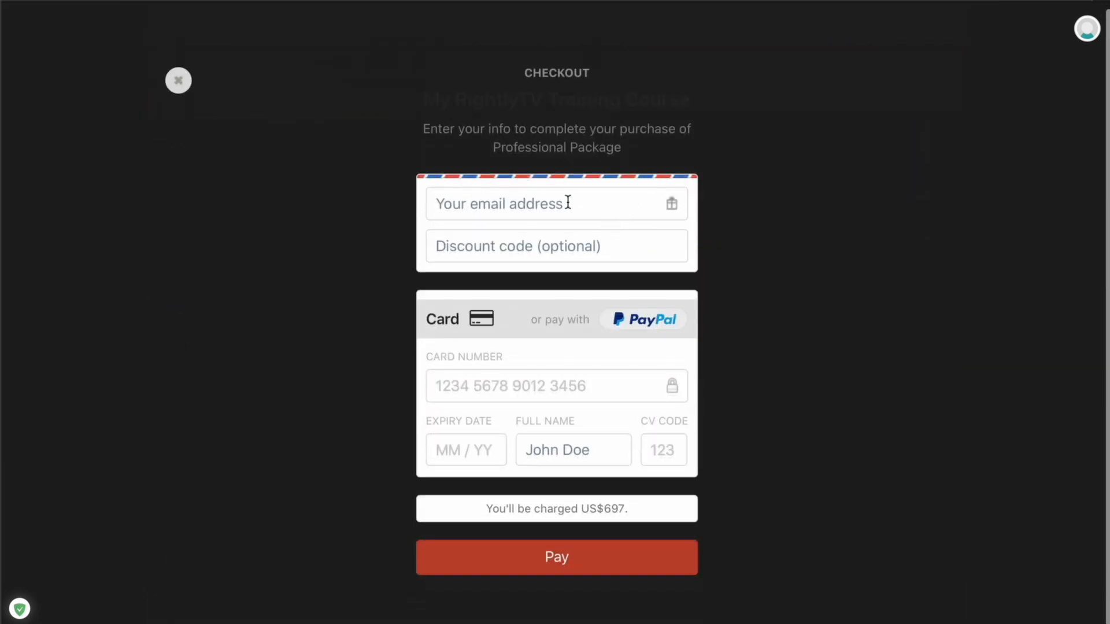
Try the checkout's discount code field, then close the checkout and the private window
click(499, 245)
click(507, 213)
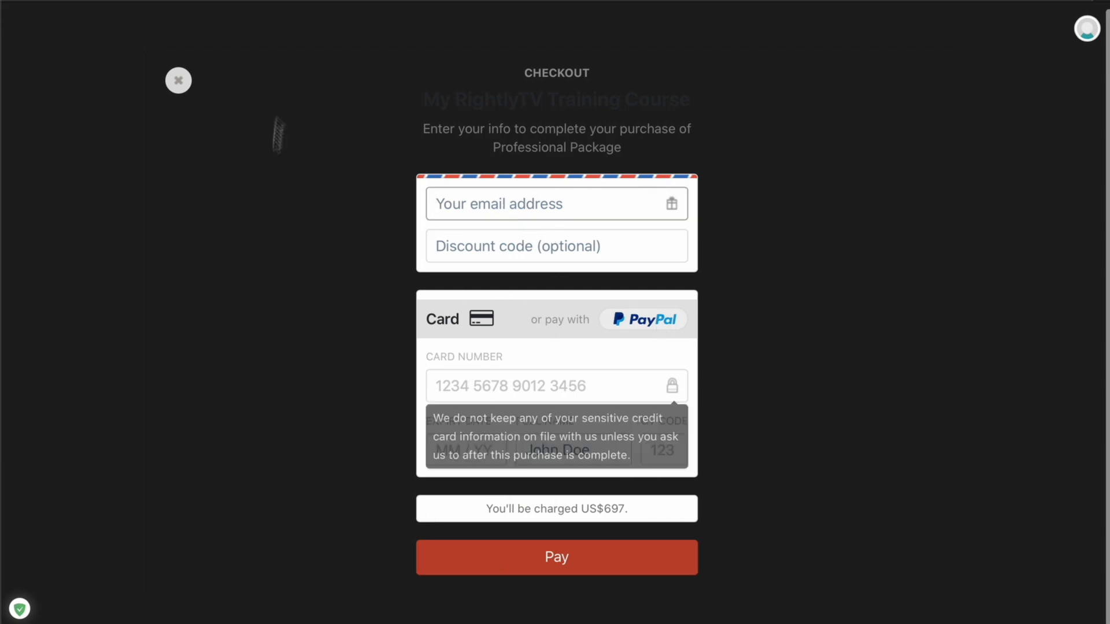
click(178, 81)
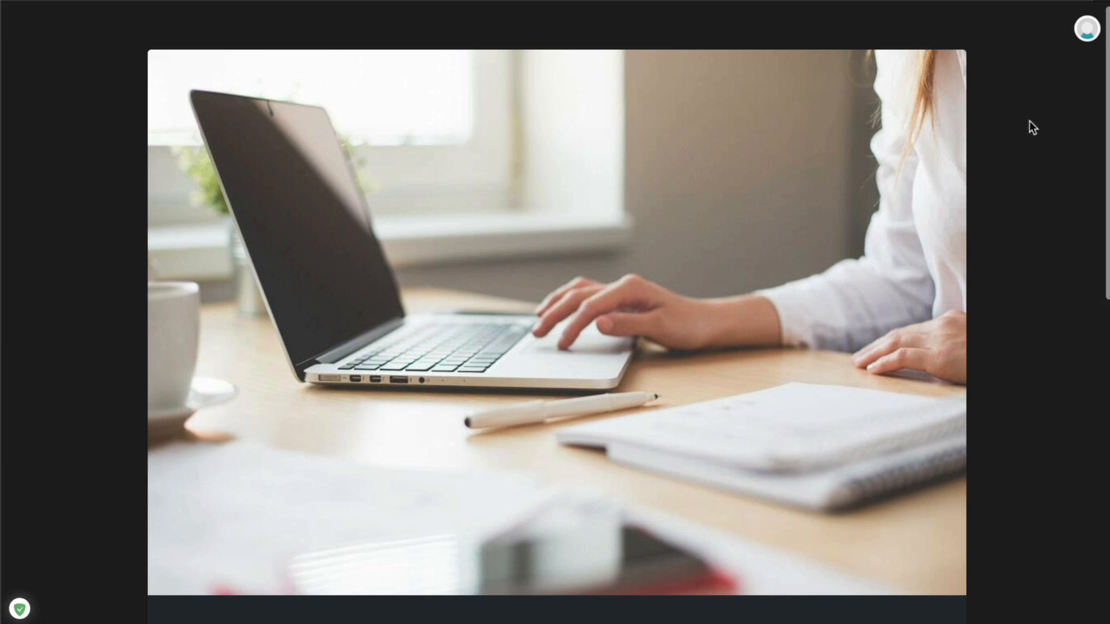
drag(281, 1, 654, 313)
key(super+w)
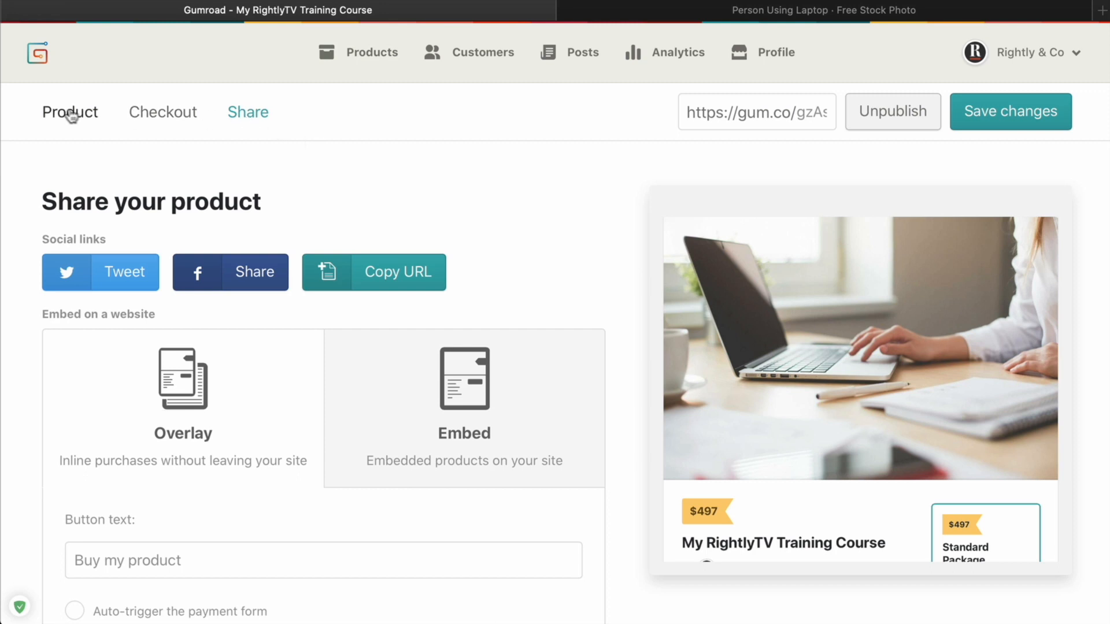
scroll(568, 195, down, 3)
scroll(568, 195, down, 3)
scroll(570, 191, up, 7)
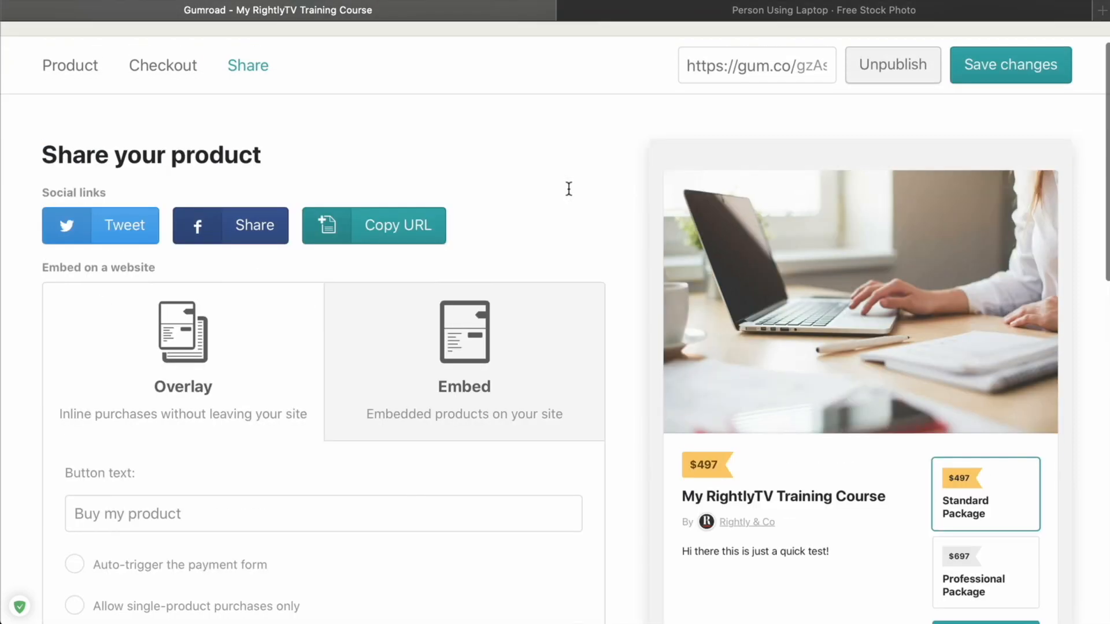
click(1062, 58)
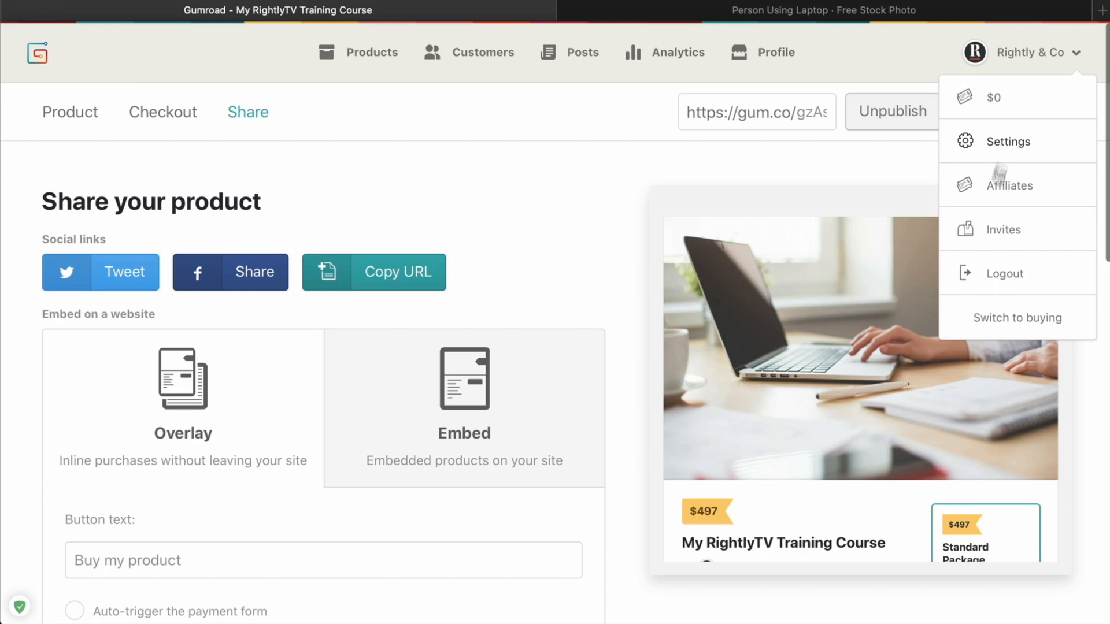
Draft a new affiliate for My RightlyTV Training Course with a 15% fee, leaving it unsaved
click(1011, 186)
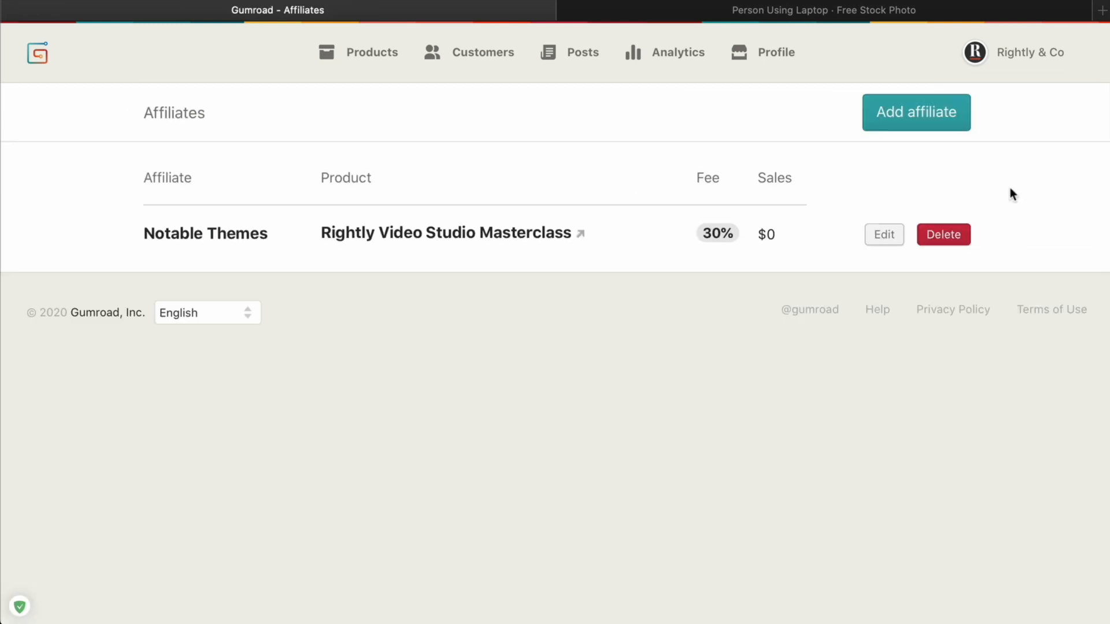
click(894, 127)
click(432, 298)
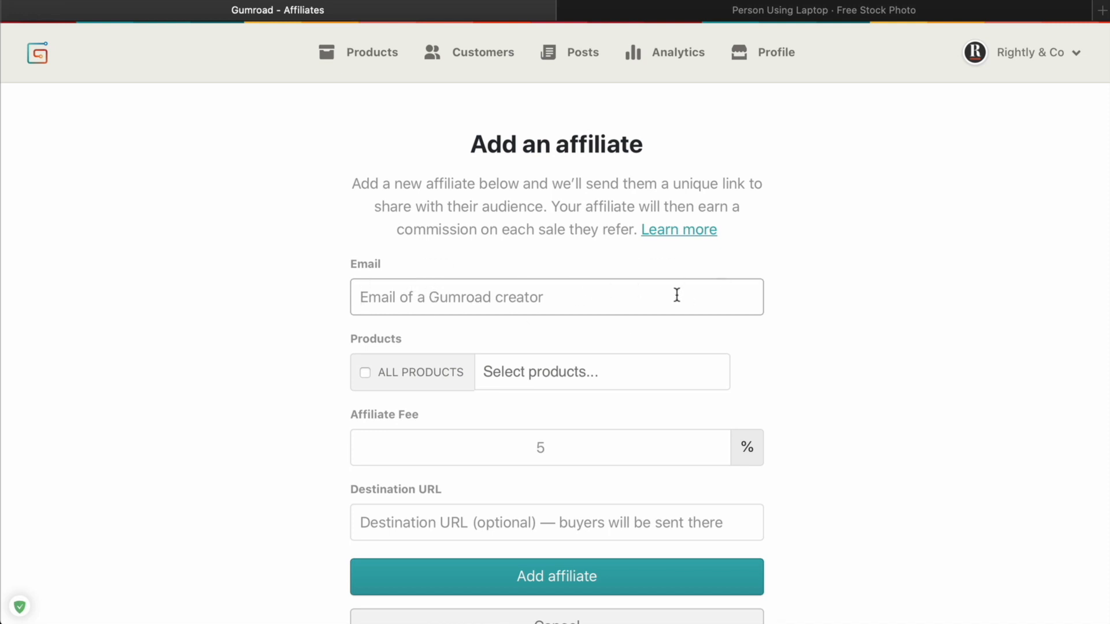
click(480, 374)
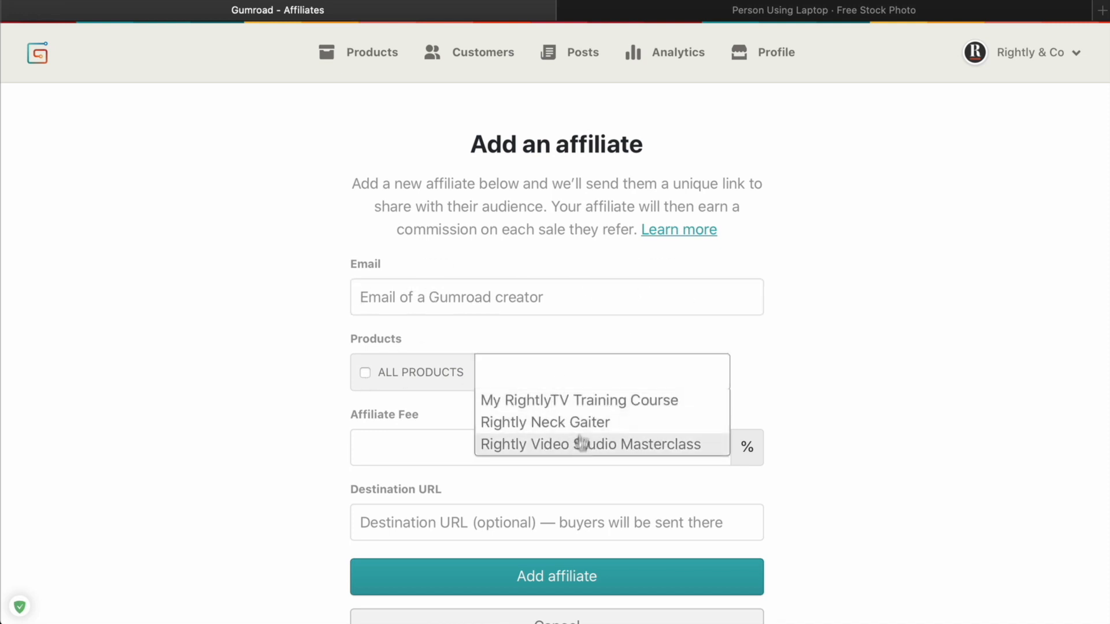
click(587, 400)
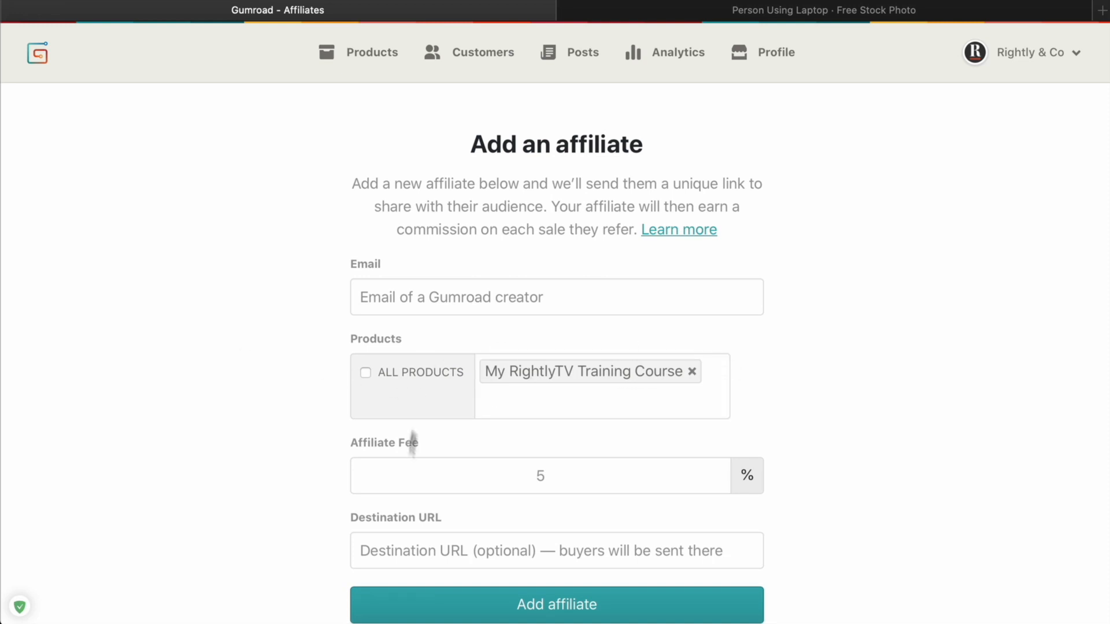
click(540, 474)
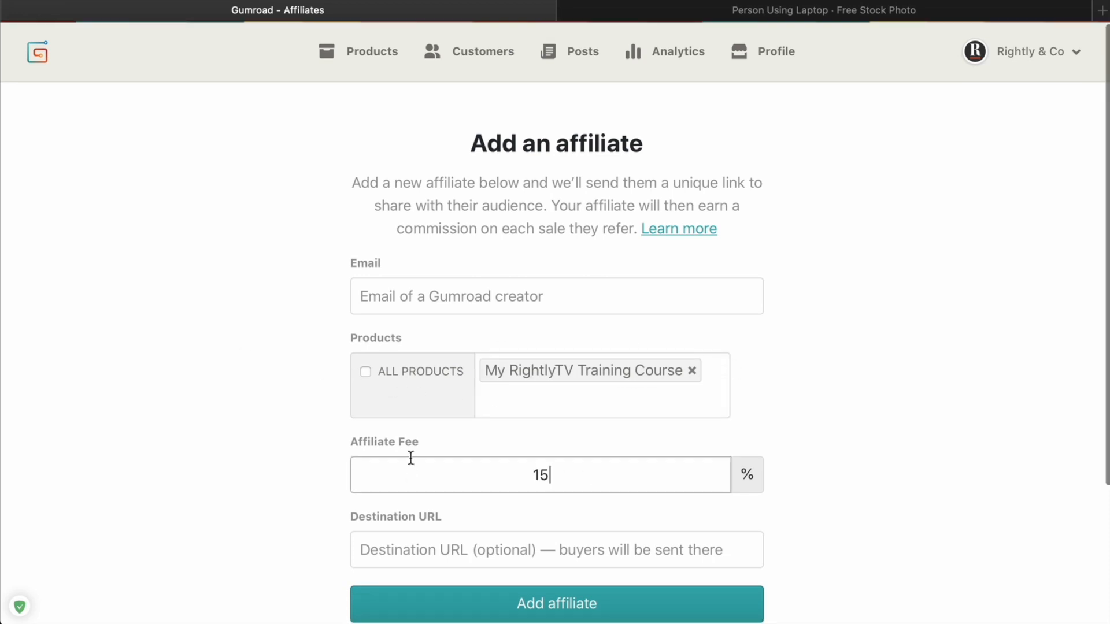
click(854, 427)
scroll(272, 456, down, 3)
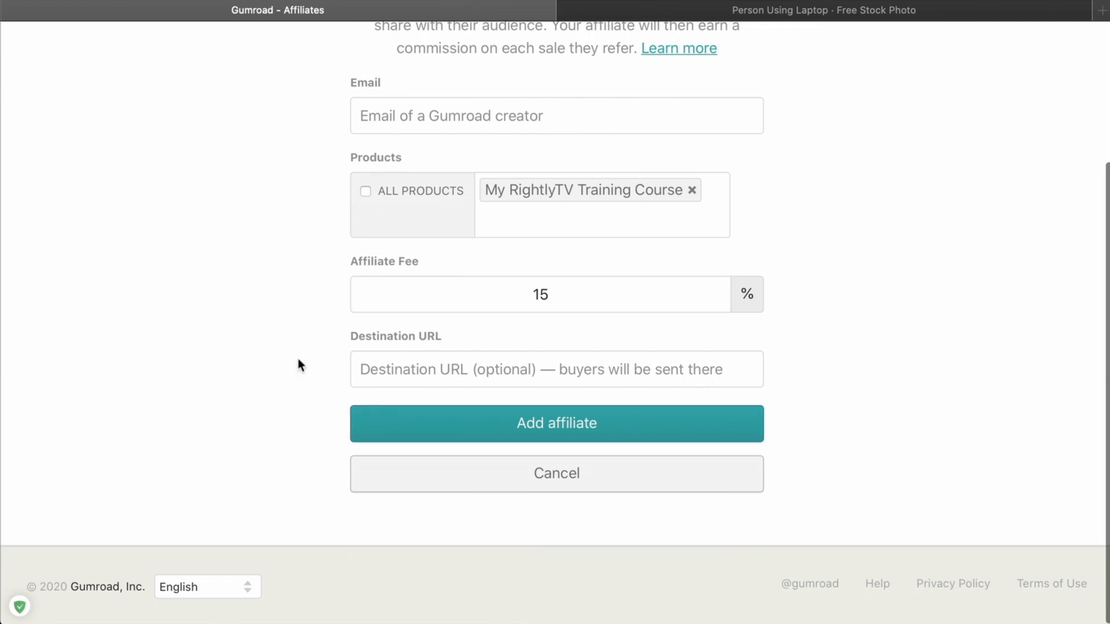
scroll(324, 393, up, 3)
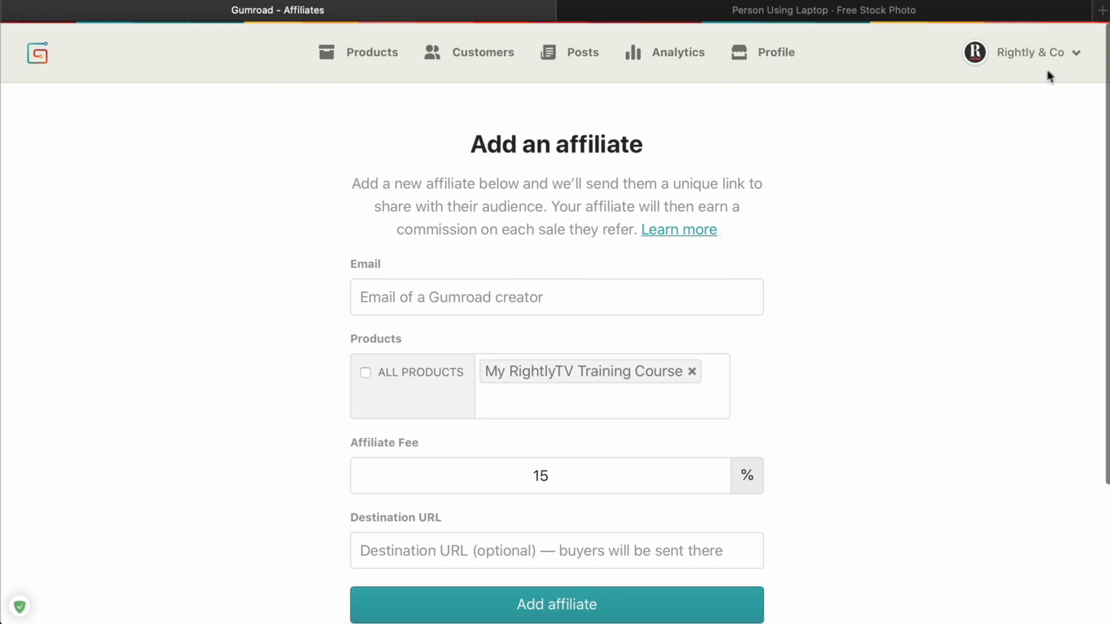
click(247, 113)
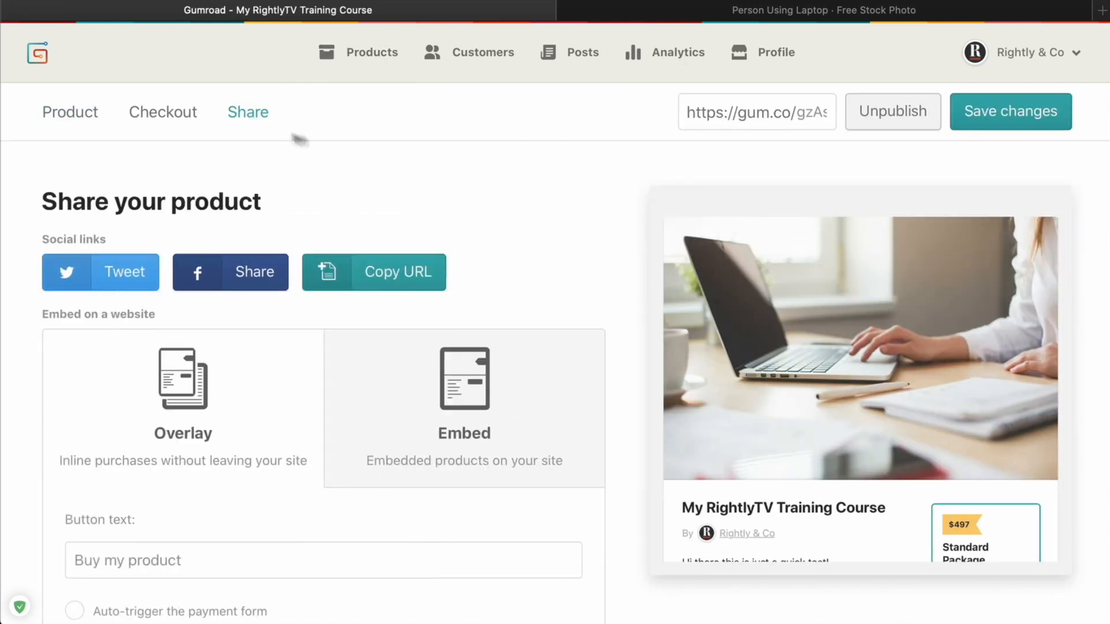
Load the course's product link in a new browser tab
scroll(497, 164, down, 3)
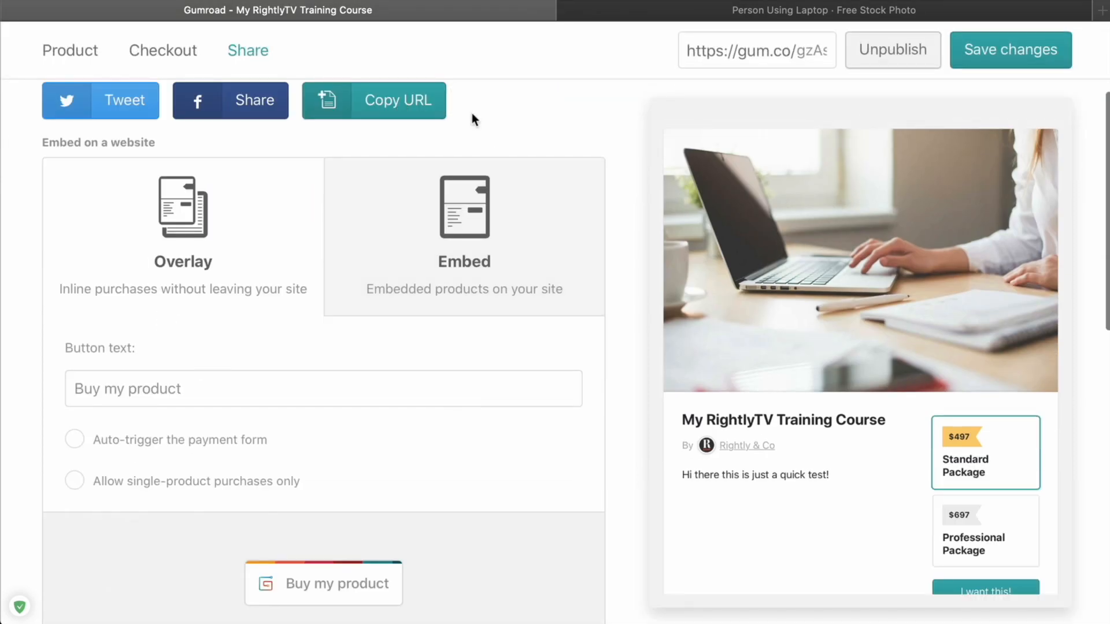
key(super+t)
text(https://gum.co/gzAsDf)
key(Return)
drag(298, 10, 267, 0)
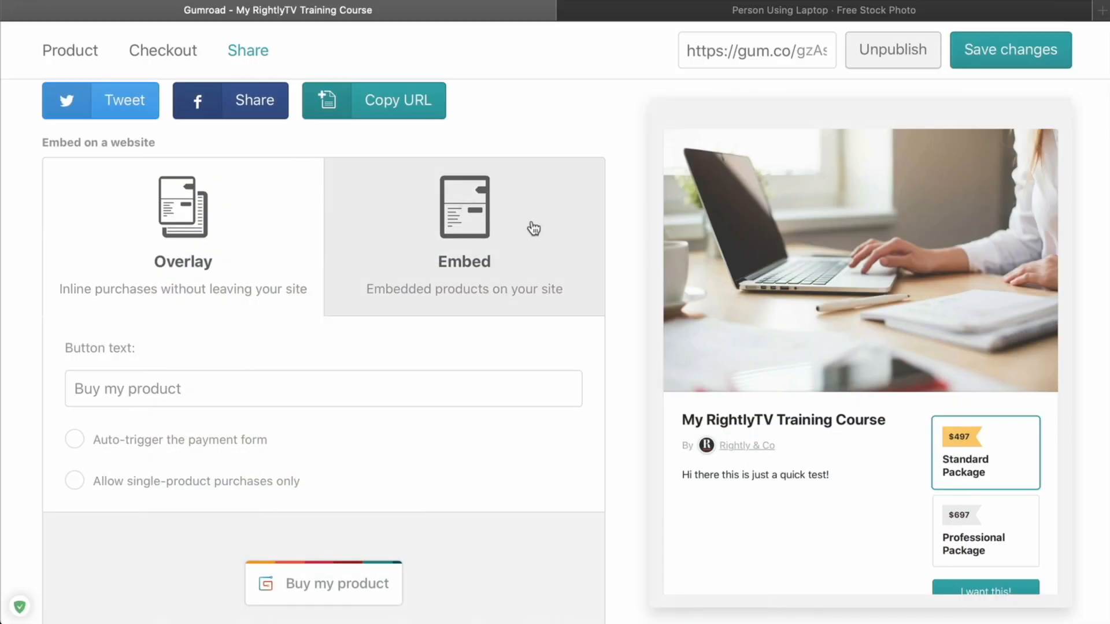
scroll(544, 226, down, 1)
scroll(547, 231, down, 3)
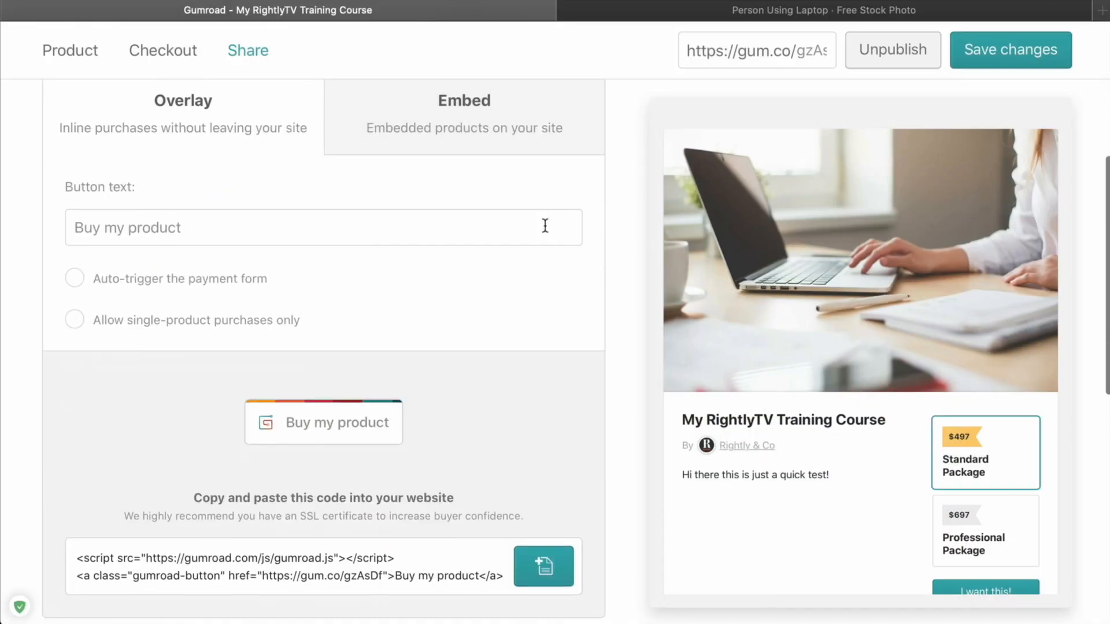
scroll(545, 223, up, 3)
scroll(546, 225, down, 3)
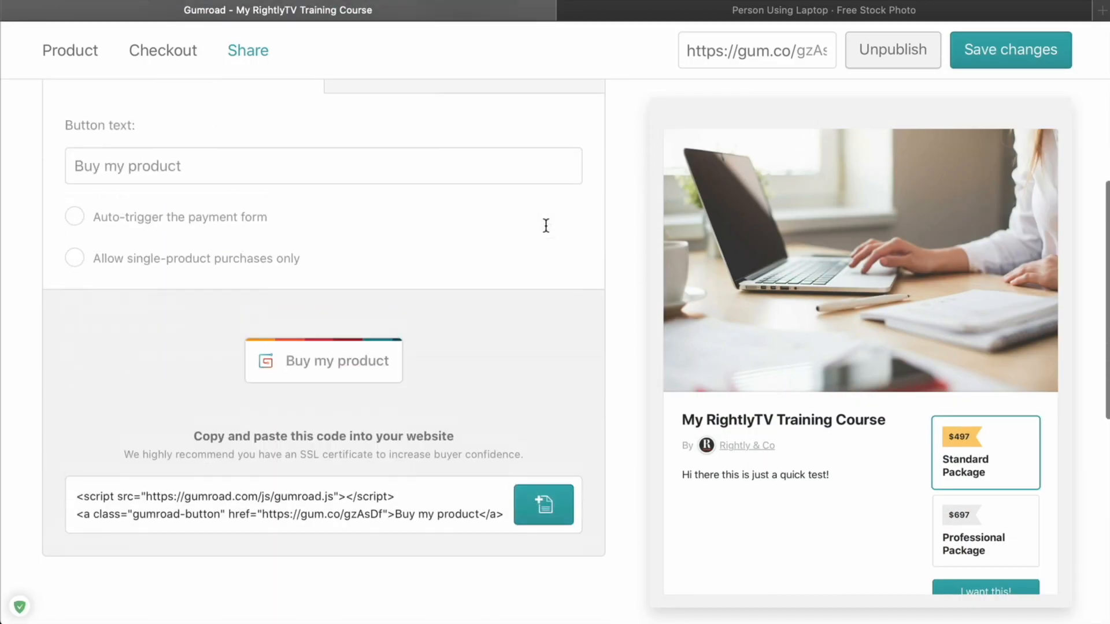
Preview the course's overlay purchase button, then close the preview
click(332, 361)
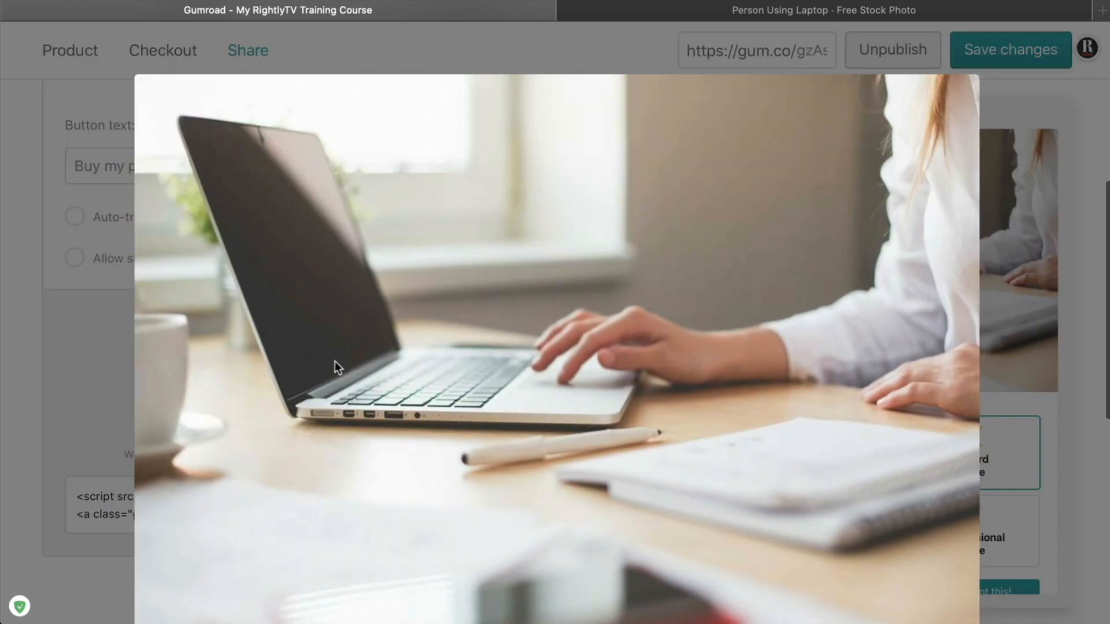
click(1016, 353)
scroll(332, 306, down, 2)
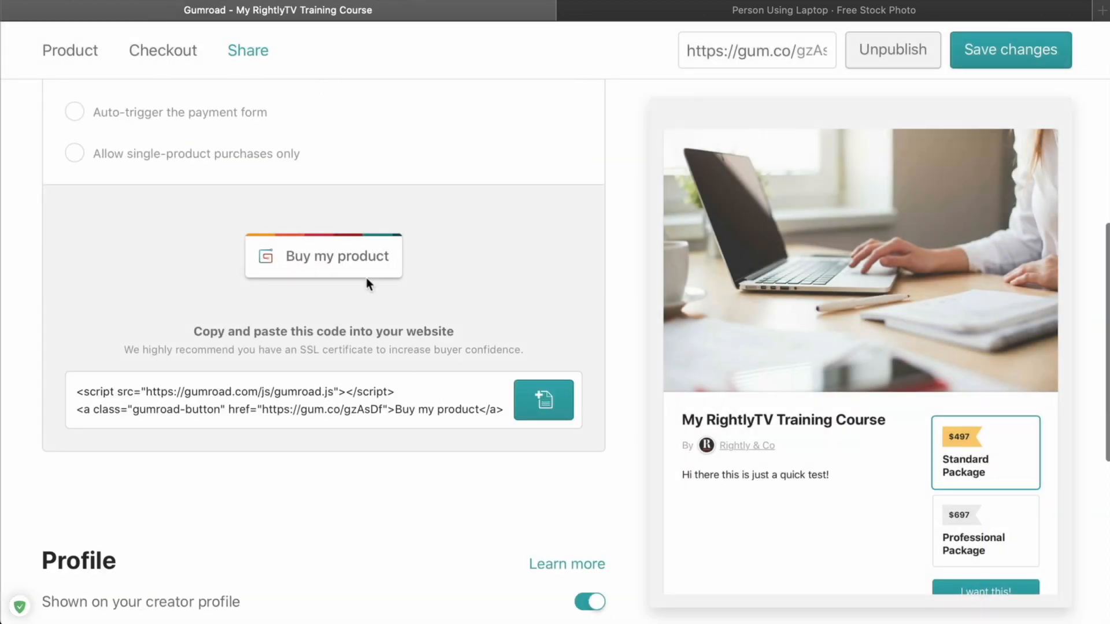
scroll(462, 268, up, 2)
scroll(482, 260, up, 2)
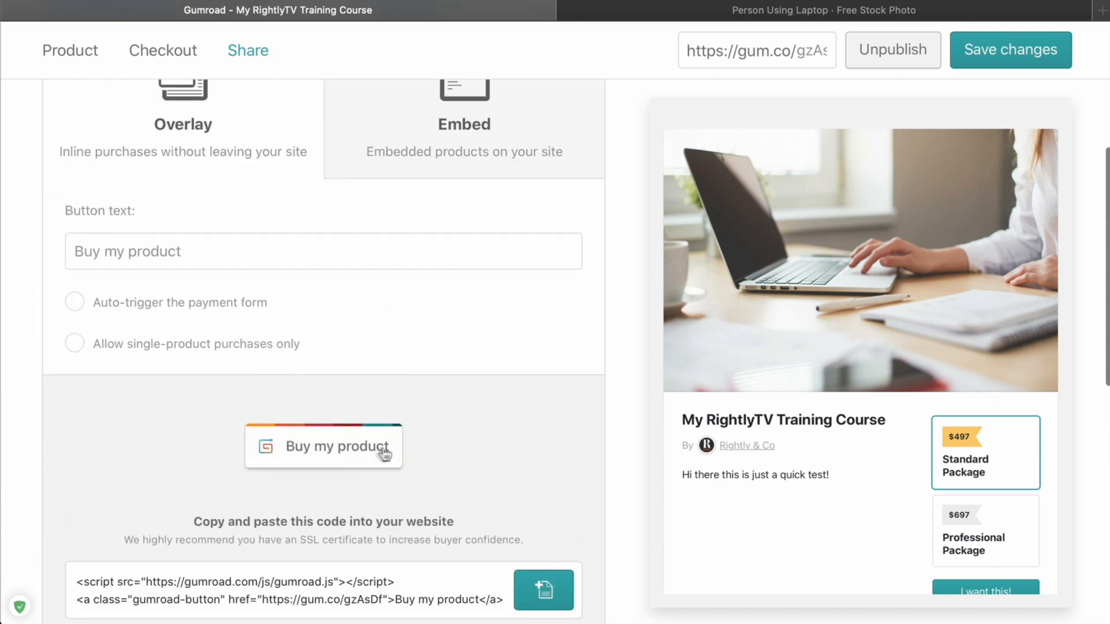
scroll(370, 281, up, 3)
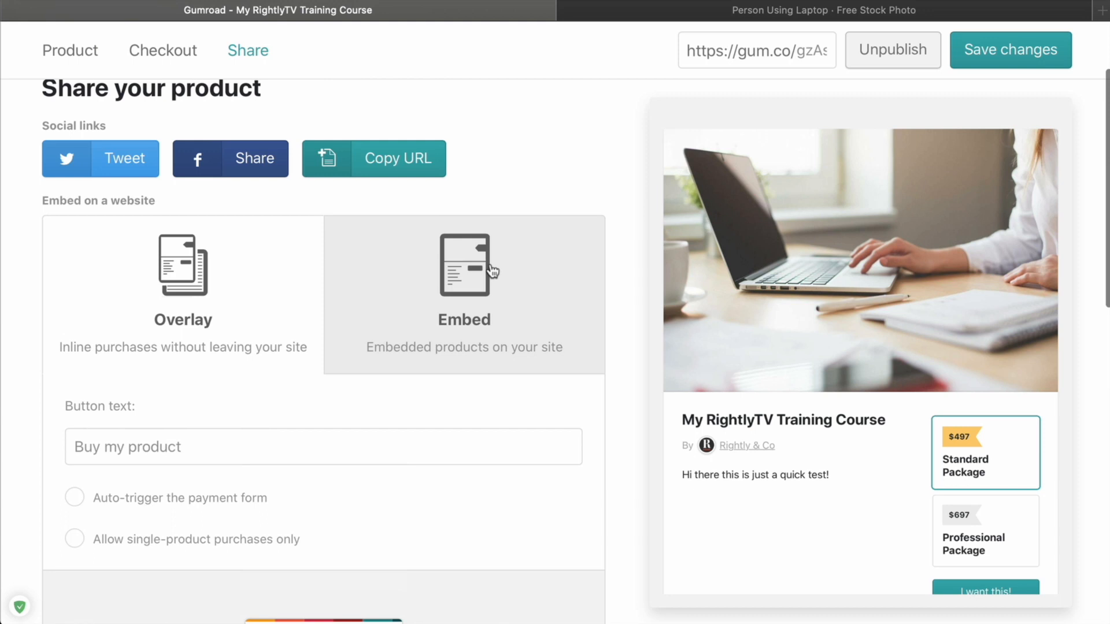
Switch the share options to the embedded product and review its embed code
click(491, 271)
scroll(531, 287, down, 8)
scroll(540, 277, down, 10)
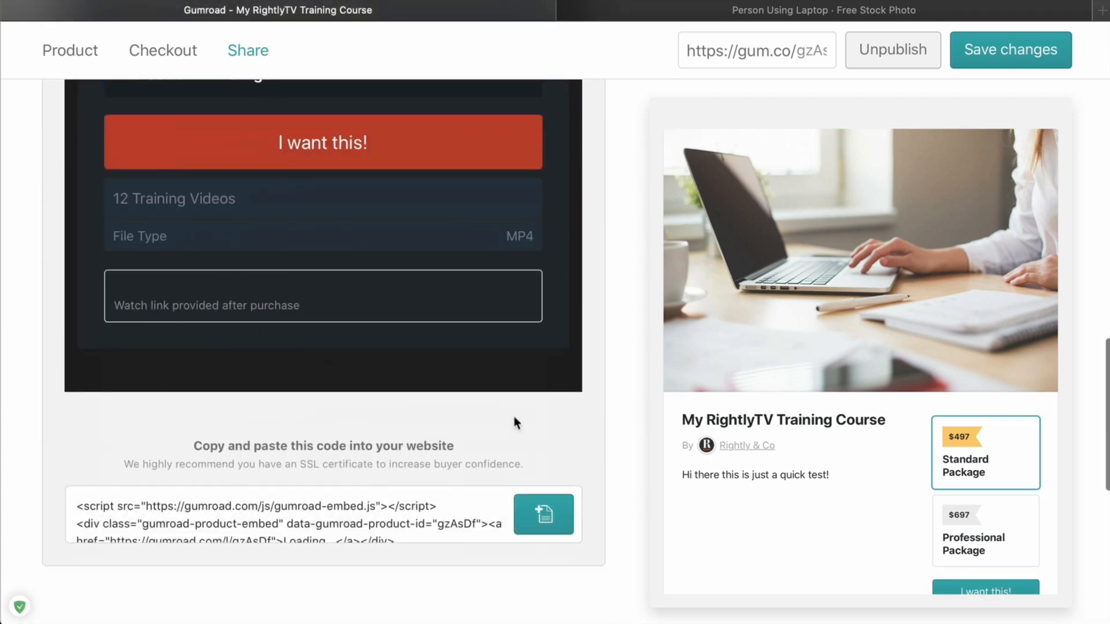
scroll(510, 425, up, 12)
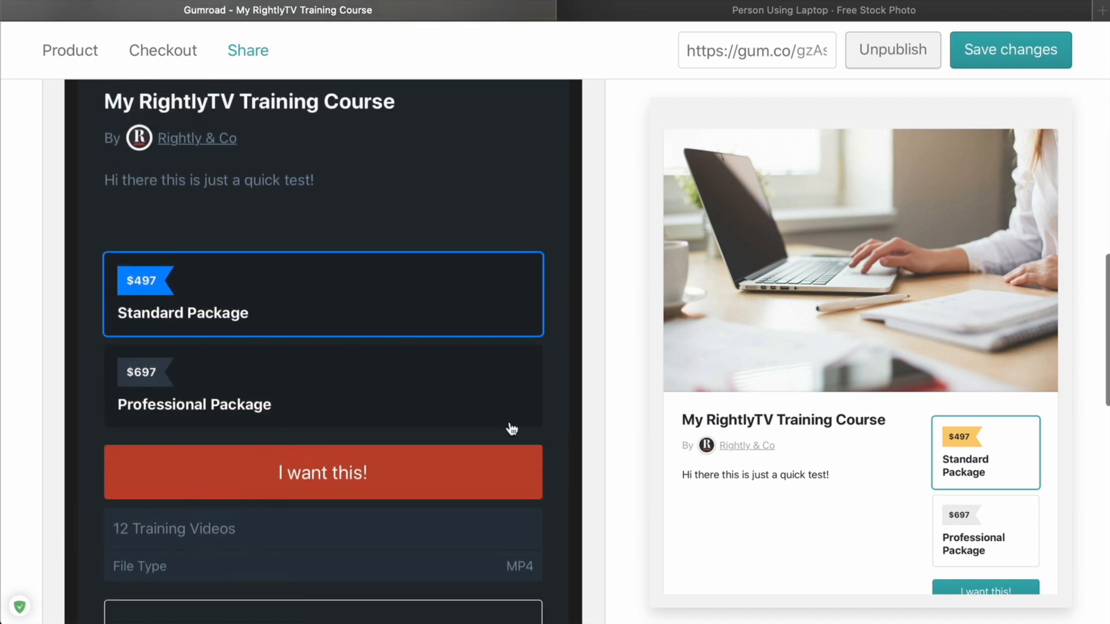
scroll(380, 404, up, 5)
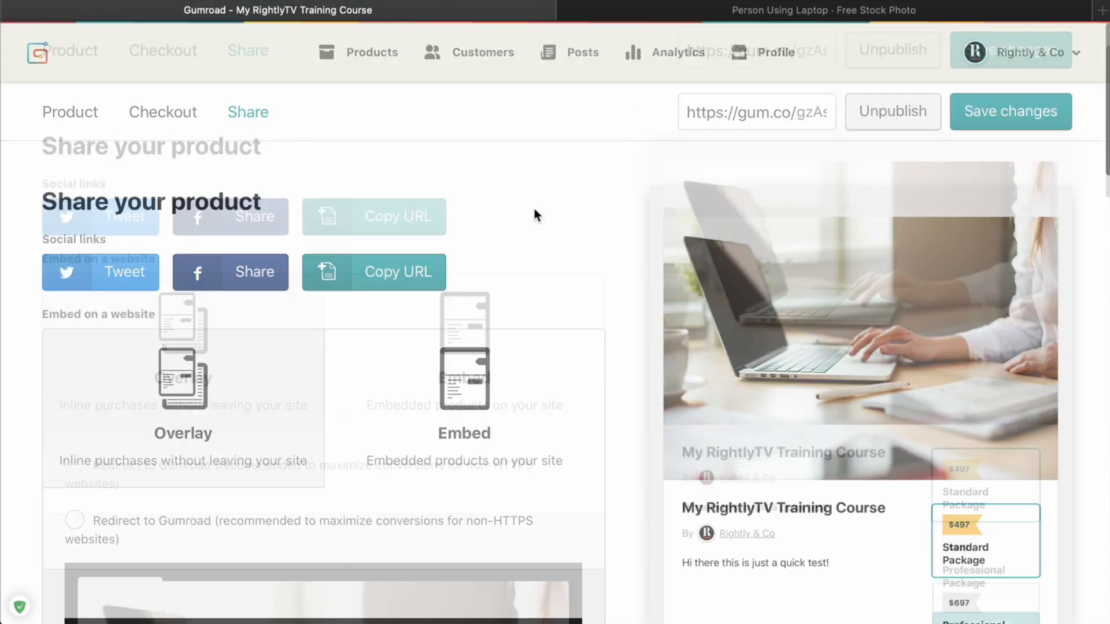
Preview the Twitter share popup for the course and close it
click(105, 284)
drag(386, 8, 370, 153)
click(303, 140)
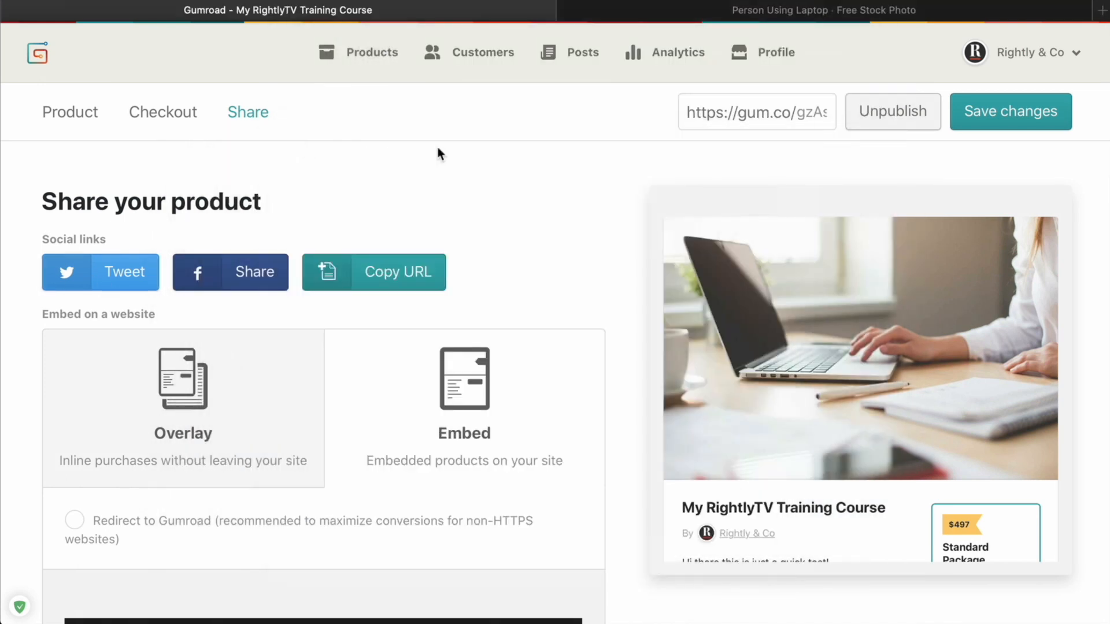
scroll(548, 210, down, 3)
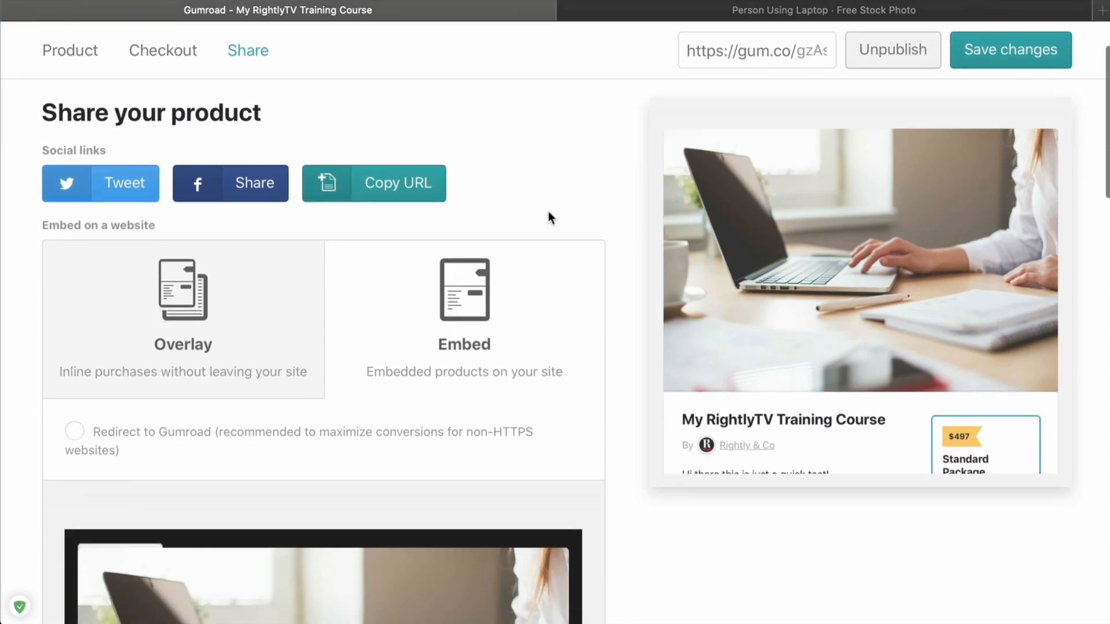
scroll(548, 210, up, 3)
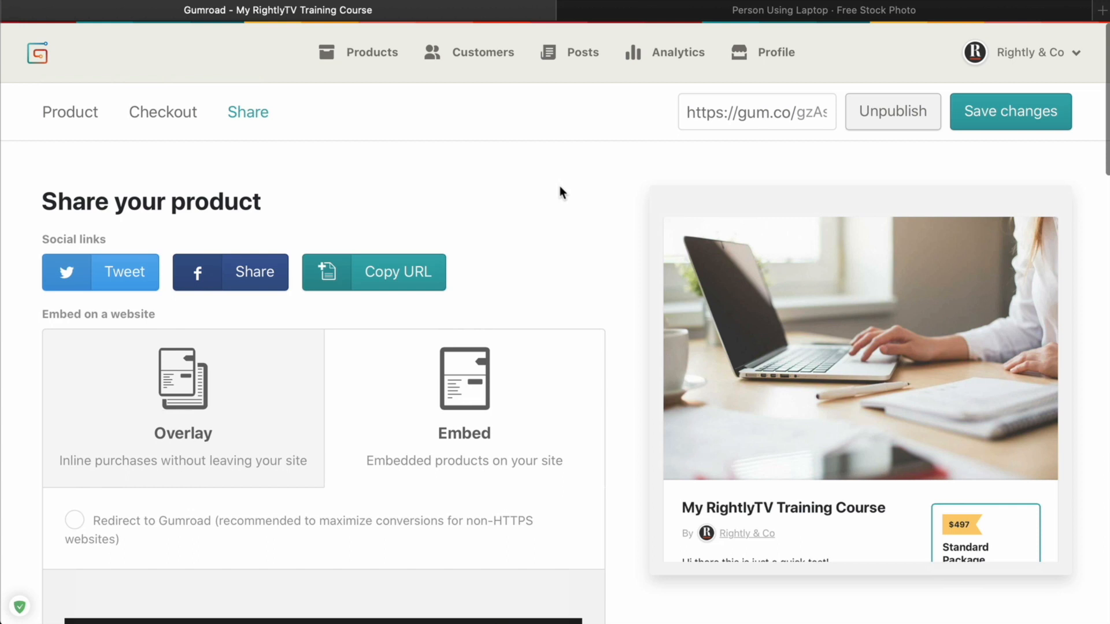
click(164, 118)
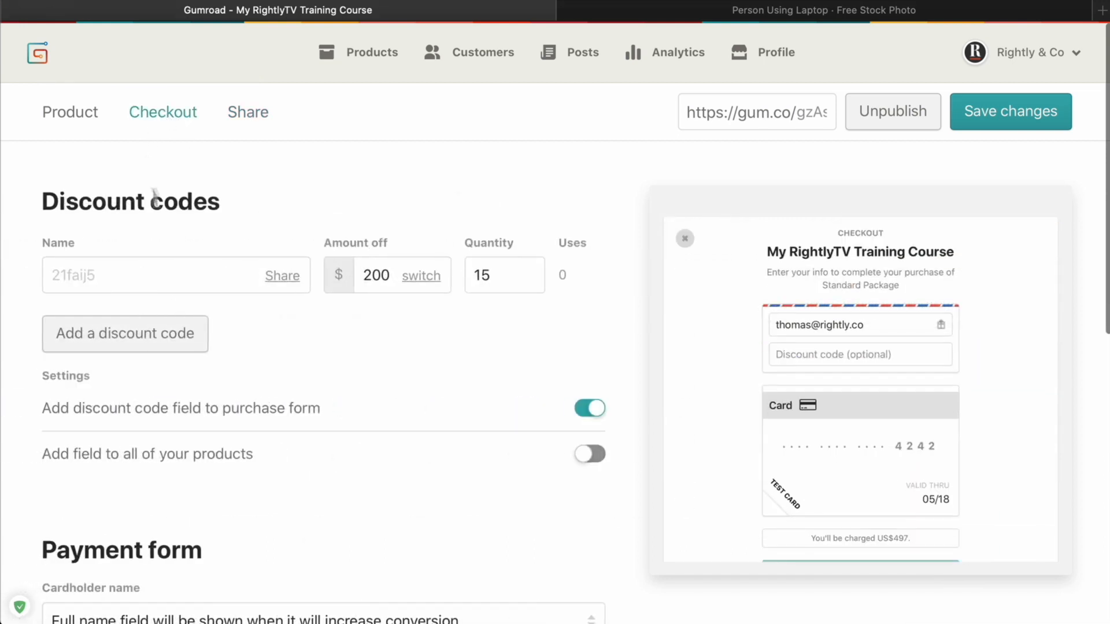
click(141, 329)
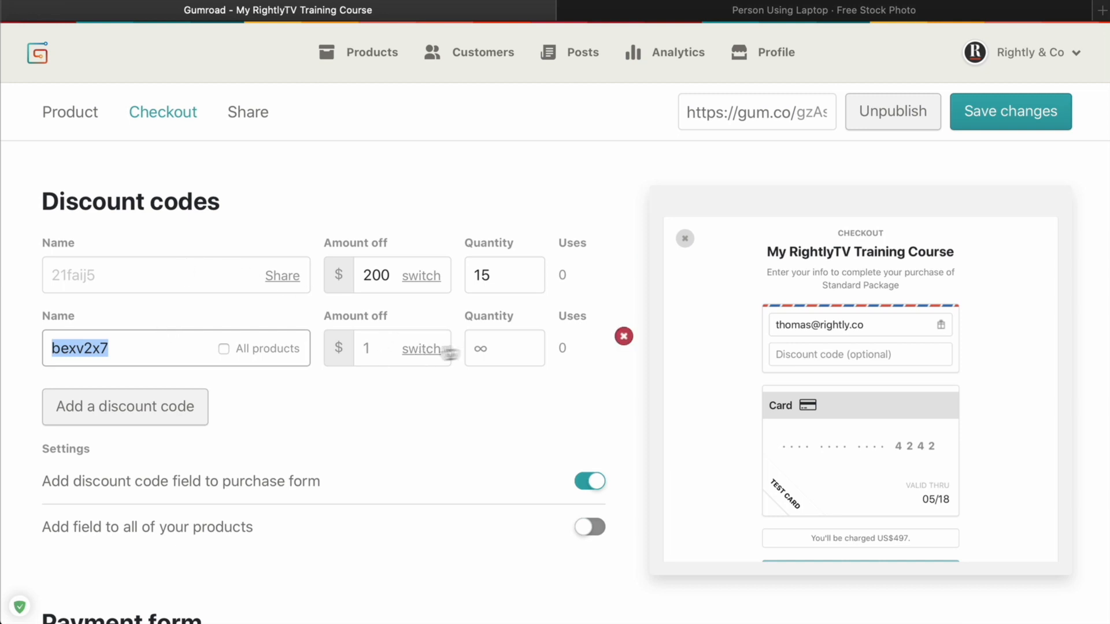
click(339, 346)
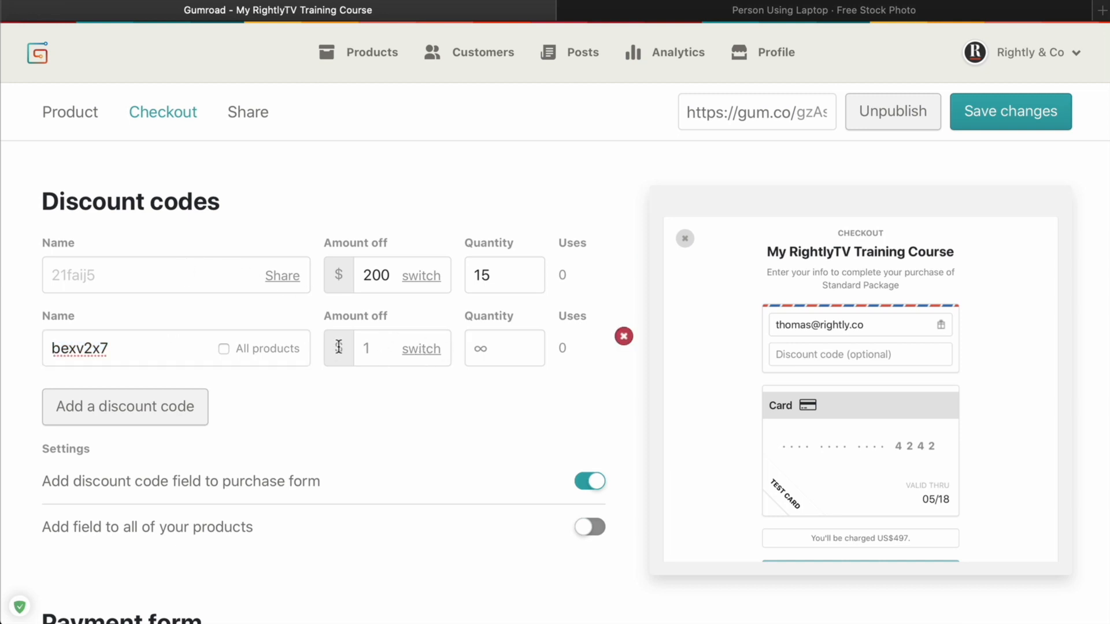
click(376, 347)
click(439, 350)
text(100)
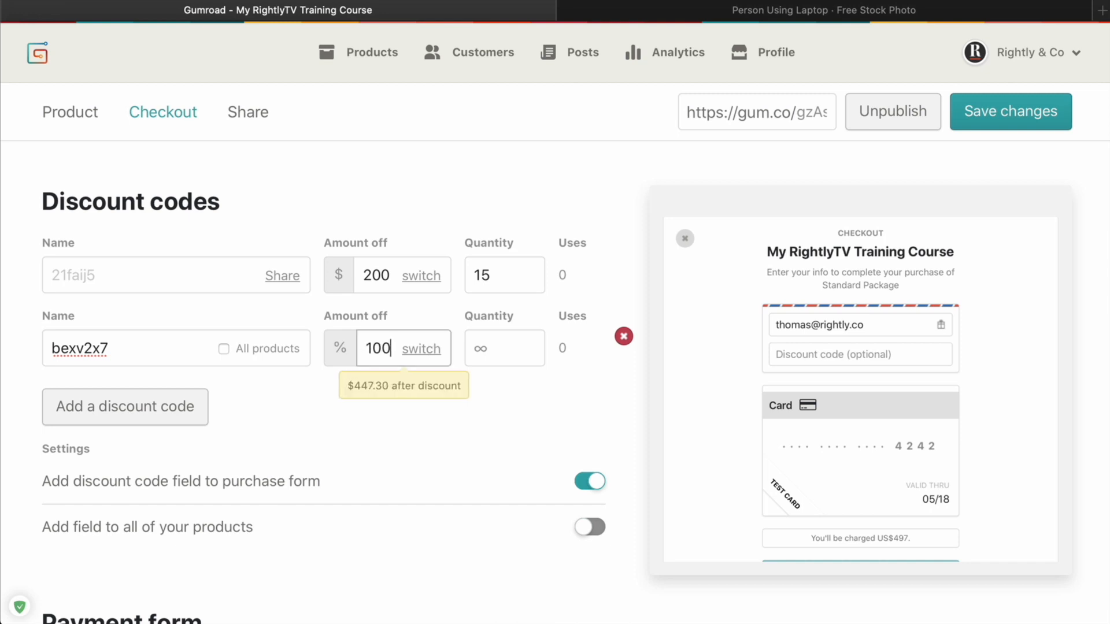
click(990, 119)
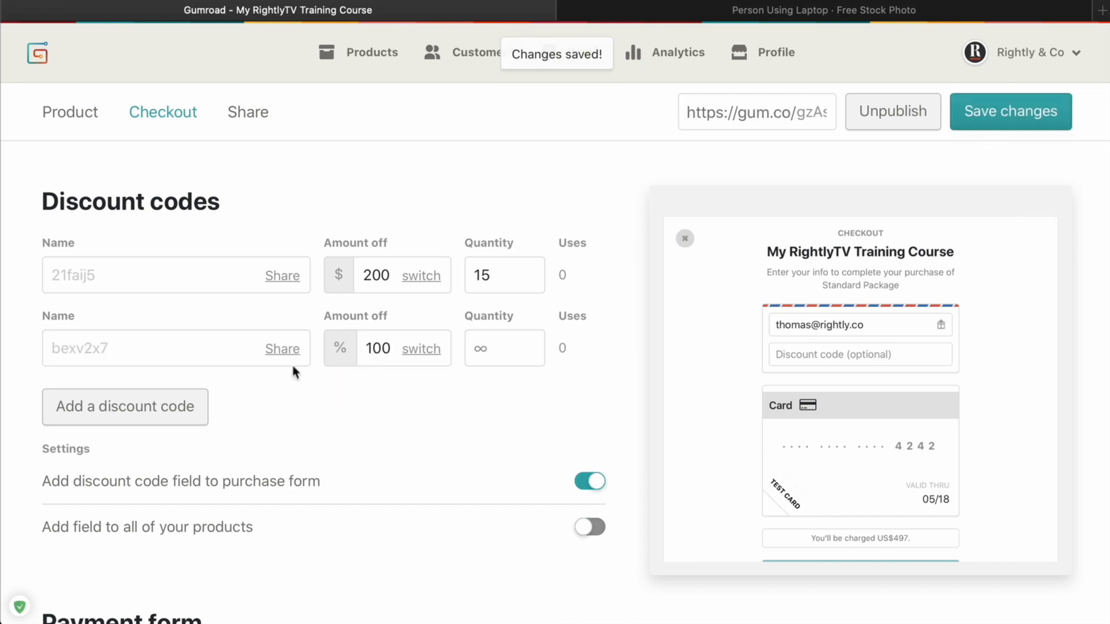
click(285, 354)
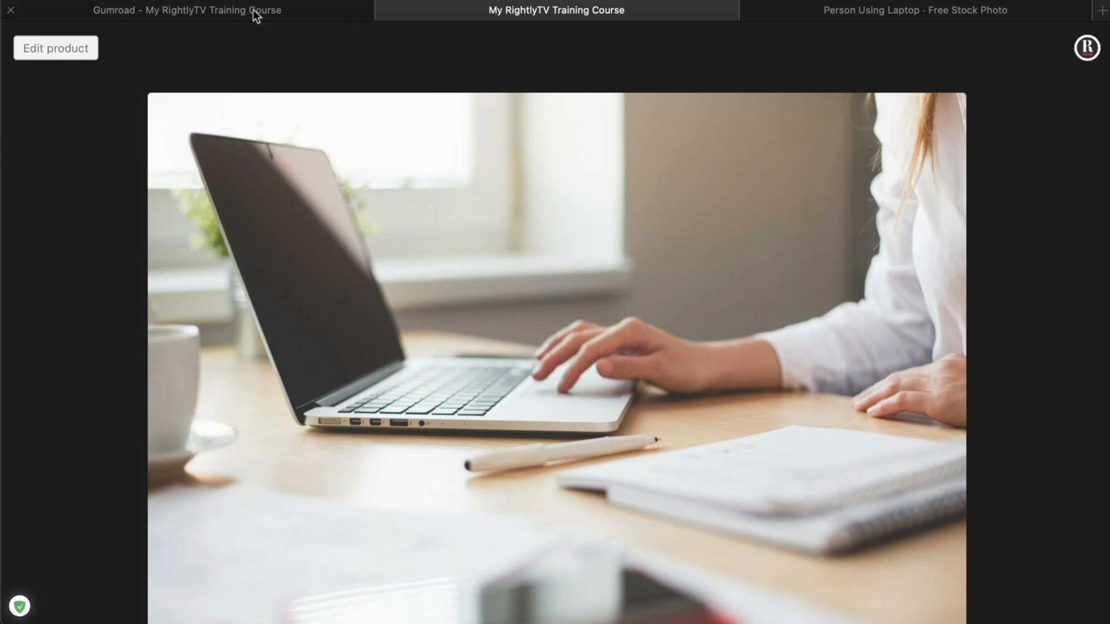
Load the bexv2x7 discount link in a private window, showing both packages at $0
click(255, 13)
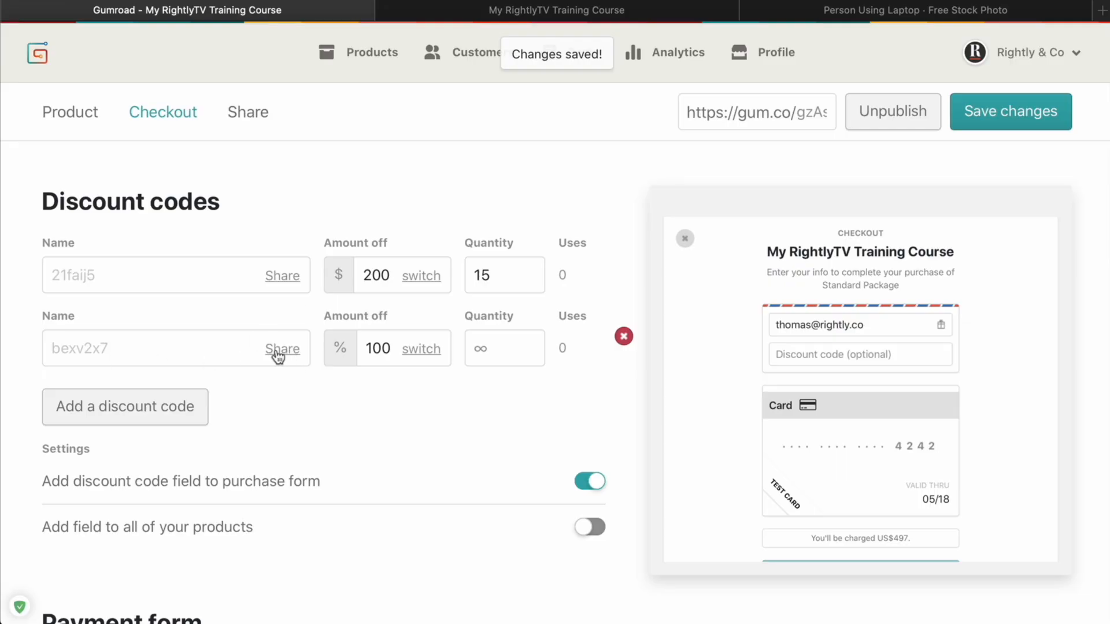
click(556, 10)
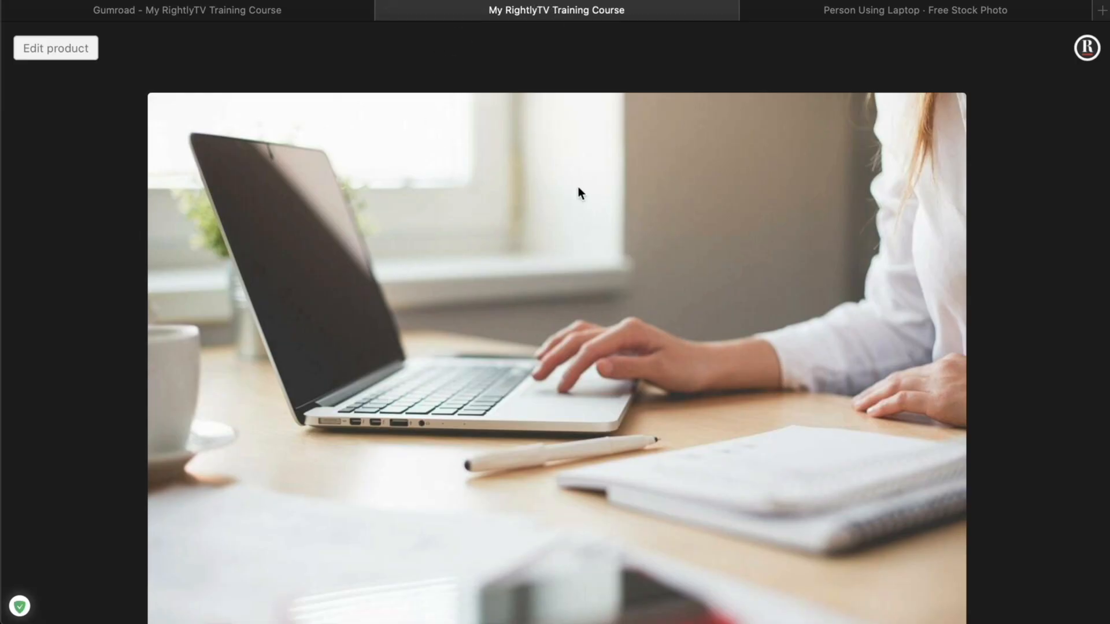
scroll(571, 223, down, 10)
scroll(571, 223, up, 10)
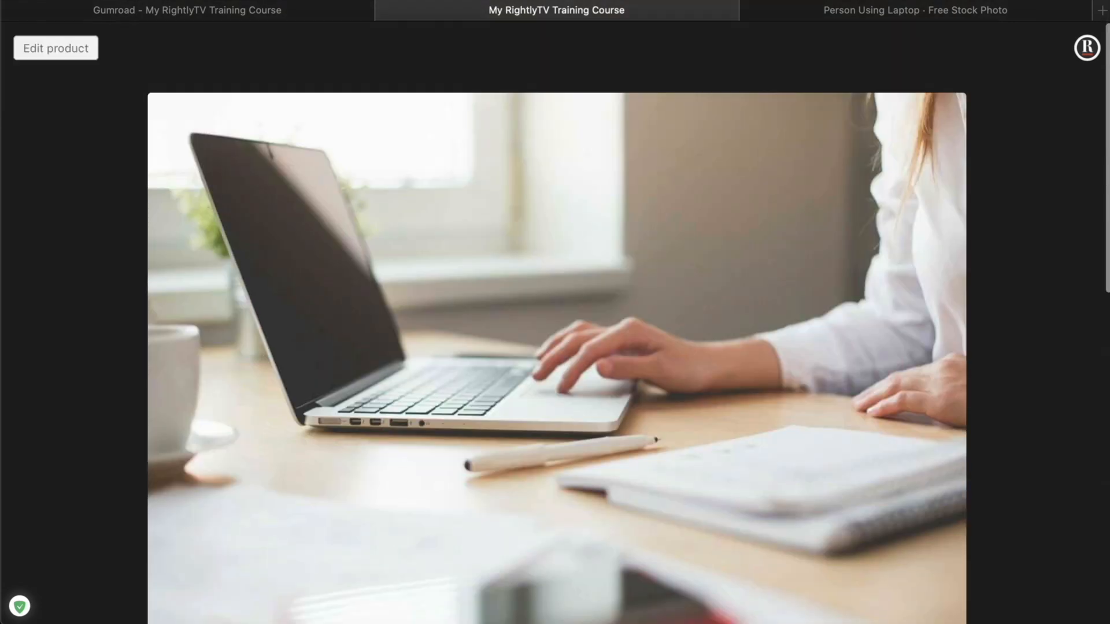
click(575, 2)
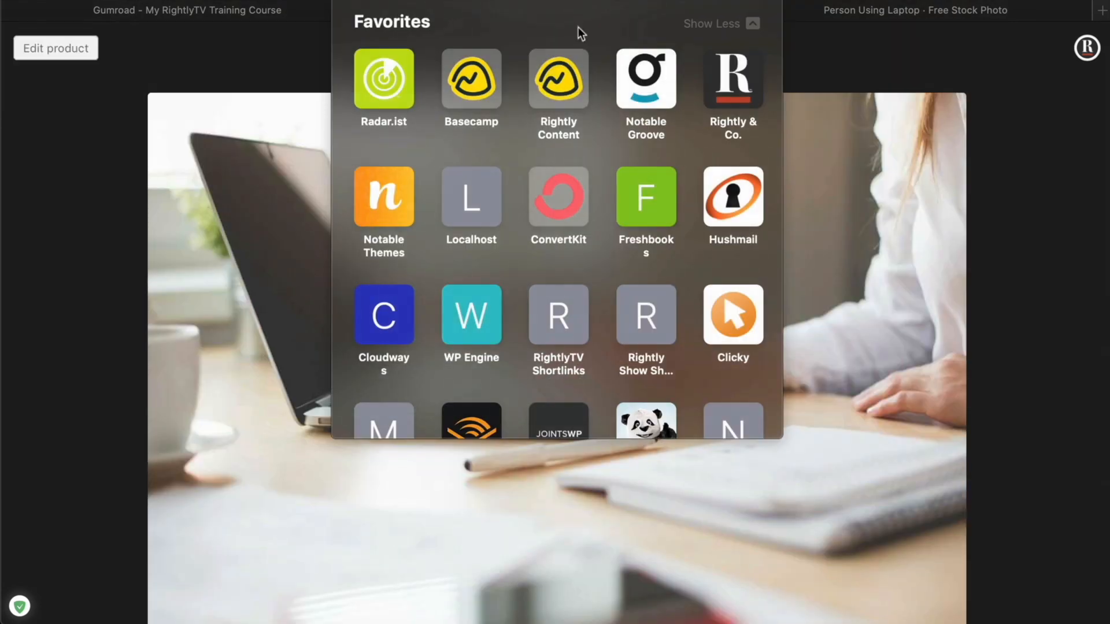
key(super+shift+n)
text(https://gumroad.com/l/gzAsDf/bexv2x7)
key(Return)
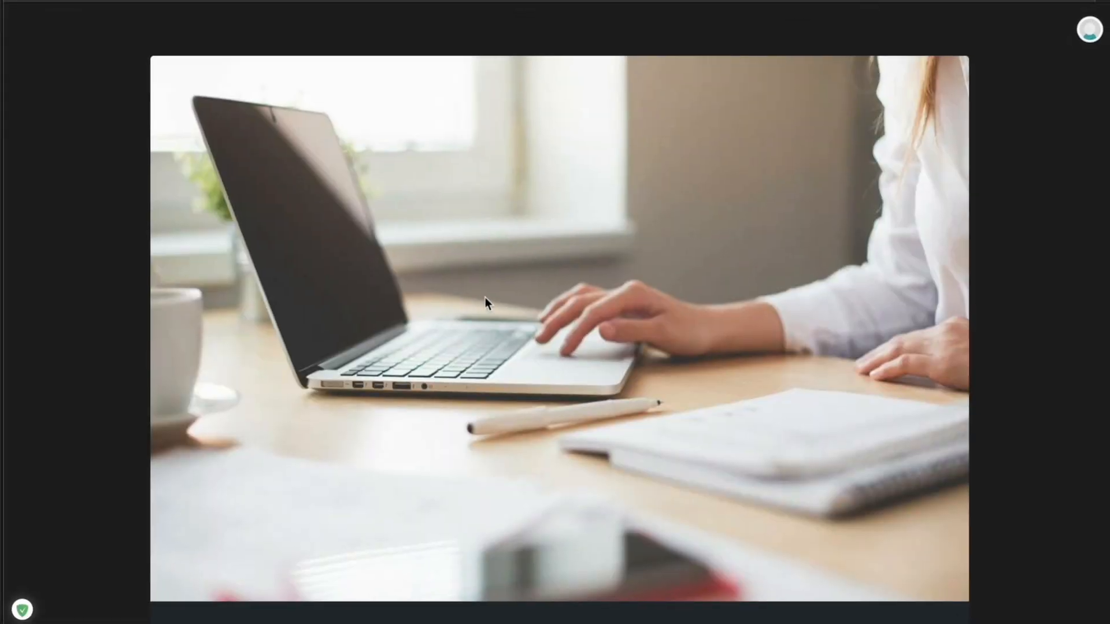
scroll(485, 295, down, 10)
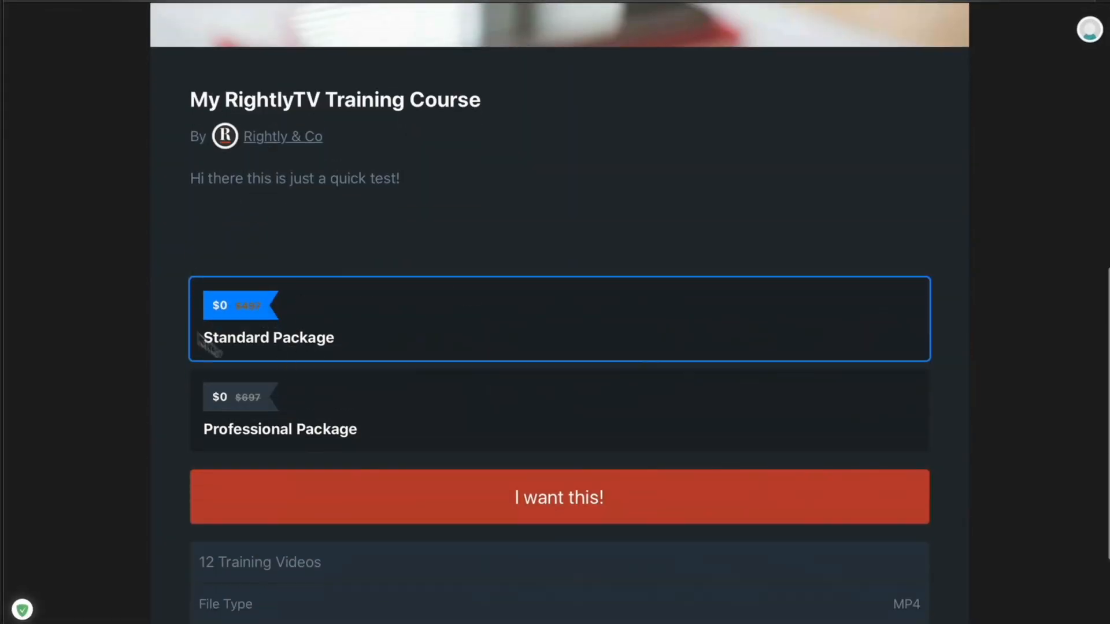
scroll(147, 355, down, 2)
Start the $0 Standard Package checkout and enter a test buyer e-mail address
click(697, 434)
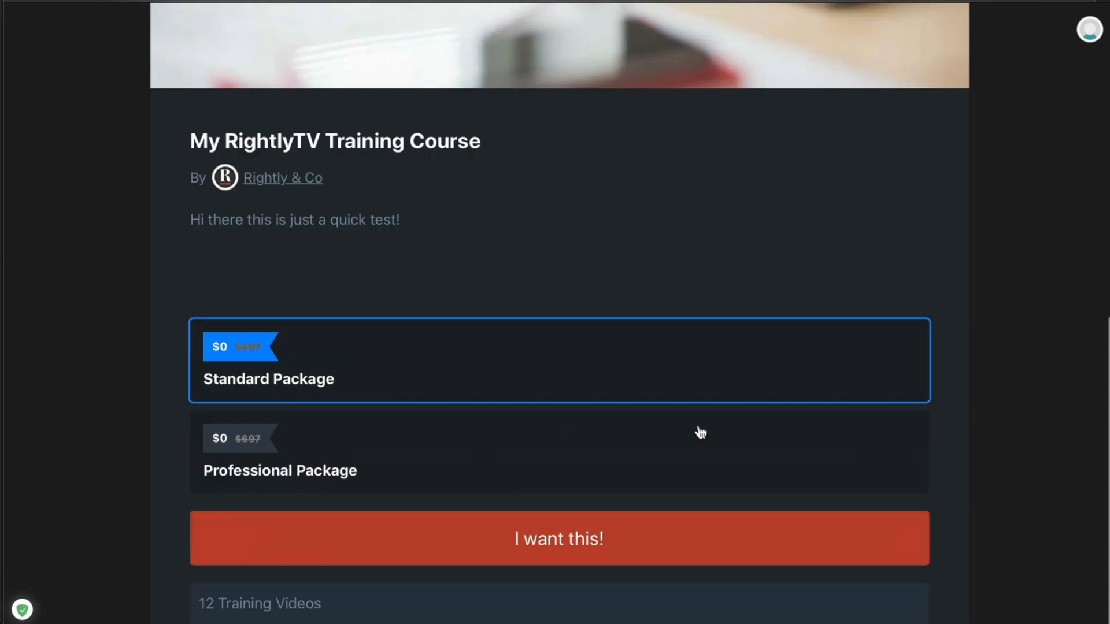
text(thomas)
key(super+a)
text(testin)
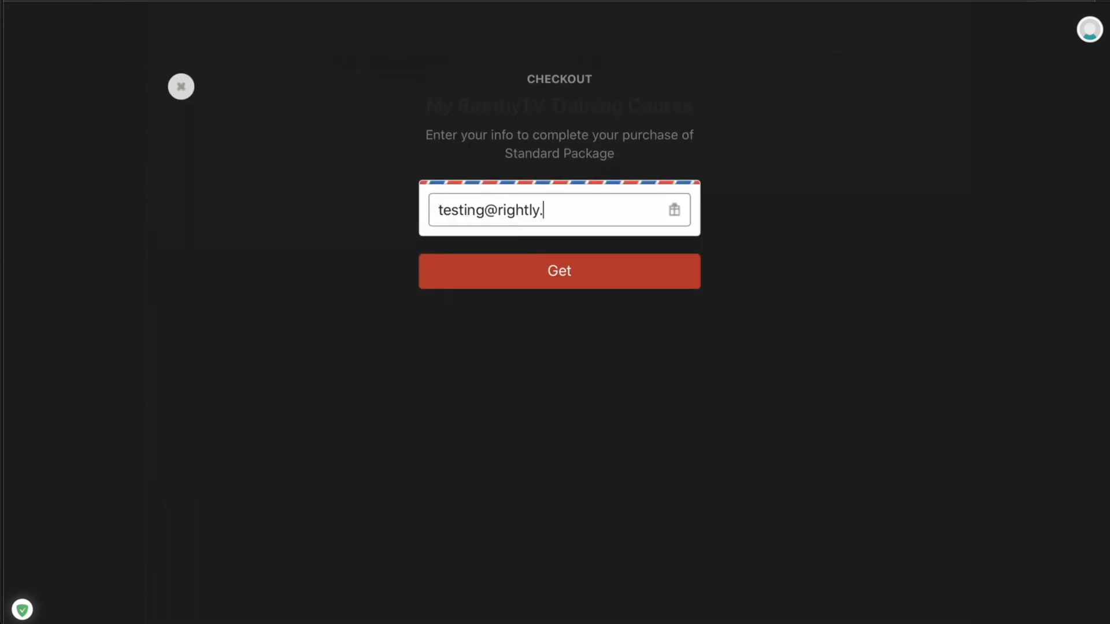
Submit the free Standard Package checkout, passing the reCAPTCHA by selecting the three car tiles
click(622, 273)
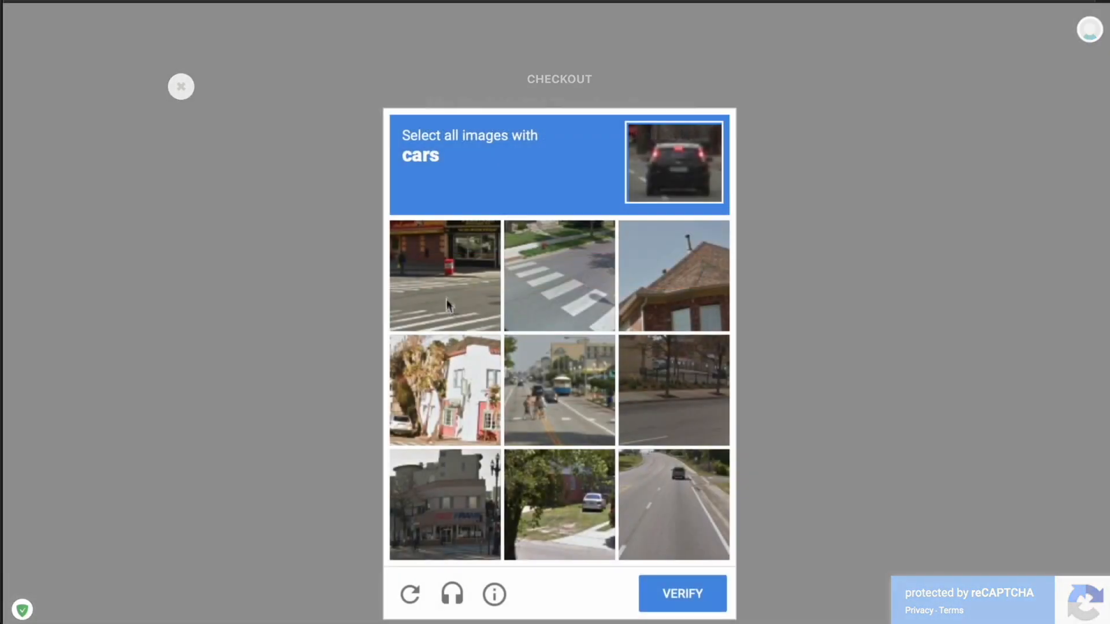
click(567, 494)
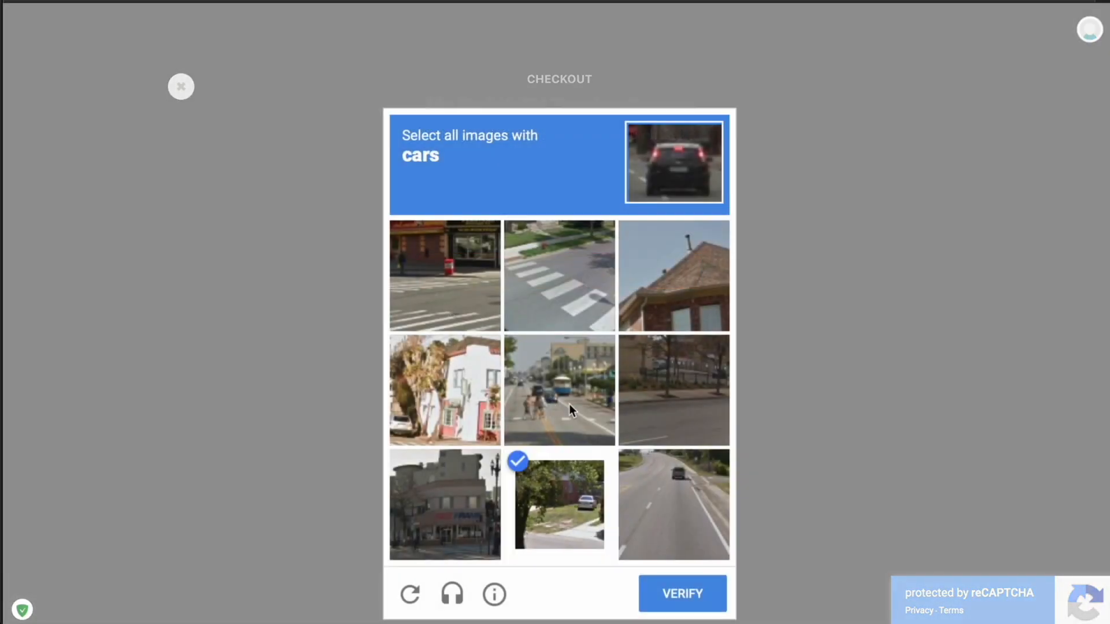
click(569, 403)
click(674, 491)
click(665, 594)
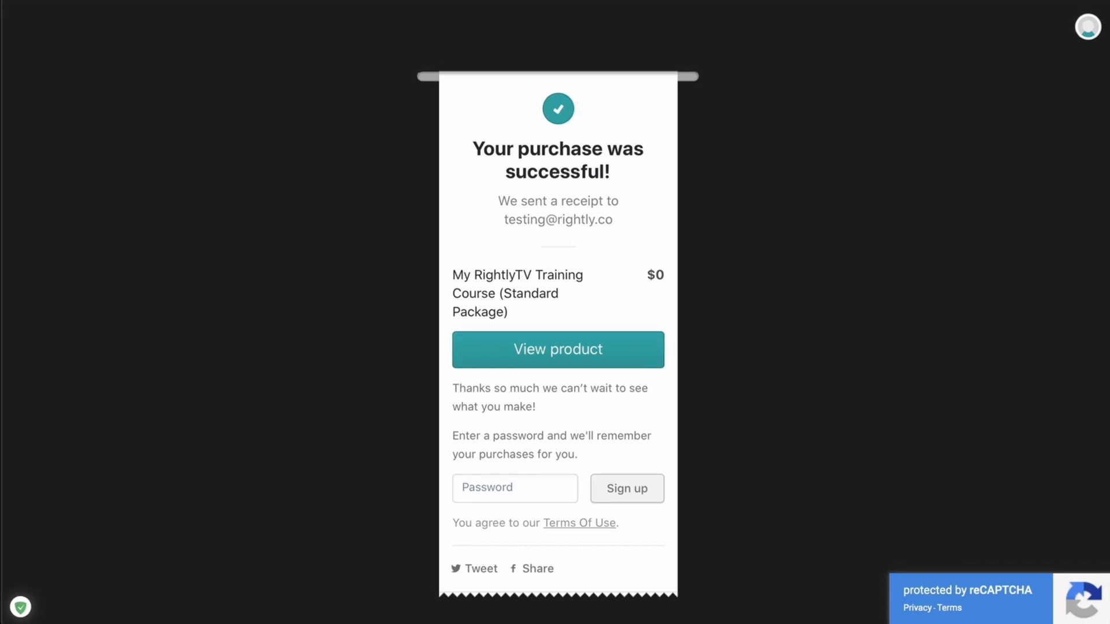
Open the purchased course content and give it a five-star rating
click(565, 350)
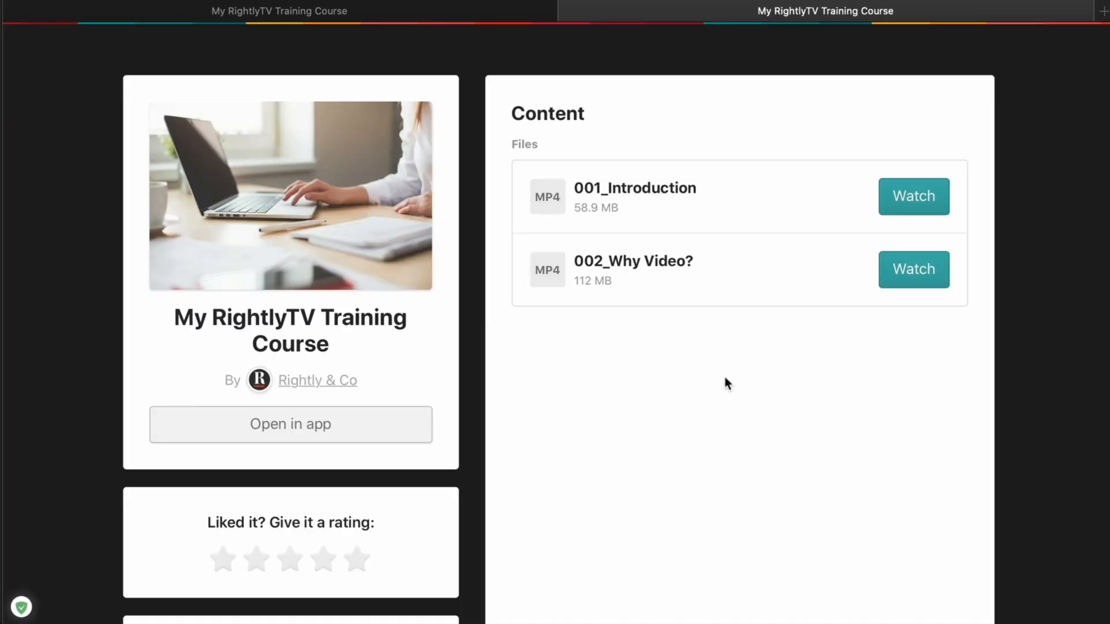
scroll(547, 470, down, 5)
scroll(547, 469, up, 5)
scroll(547, 469, down, 5)
scroll(549, 473, up, 5)
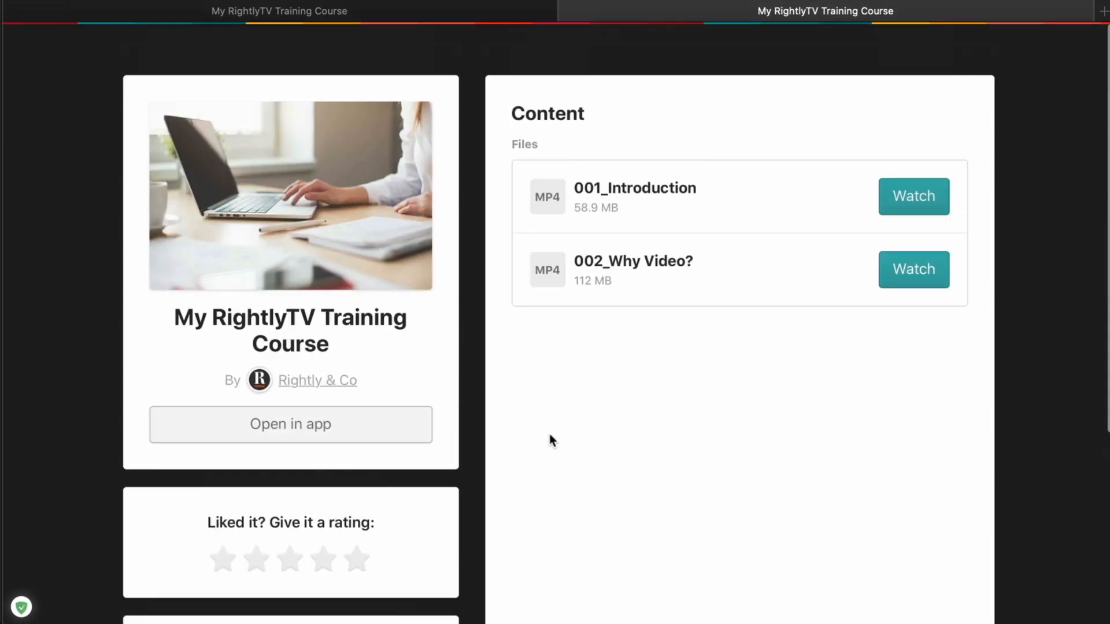
click(357, 565)
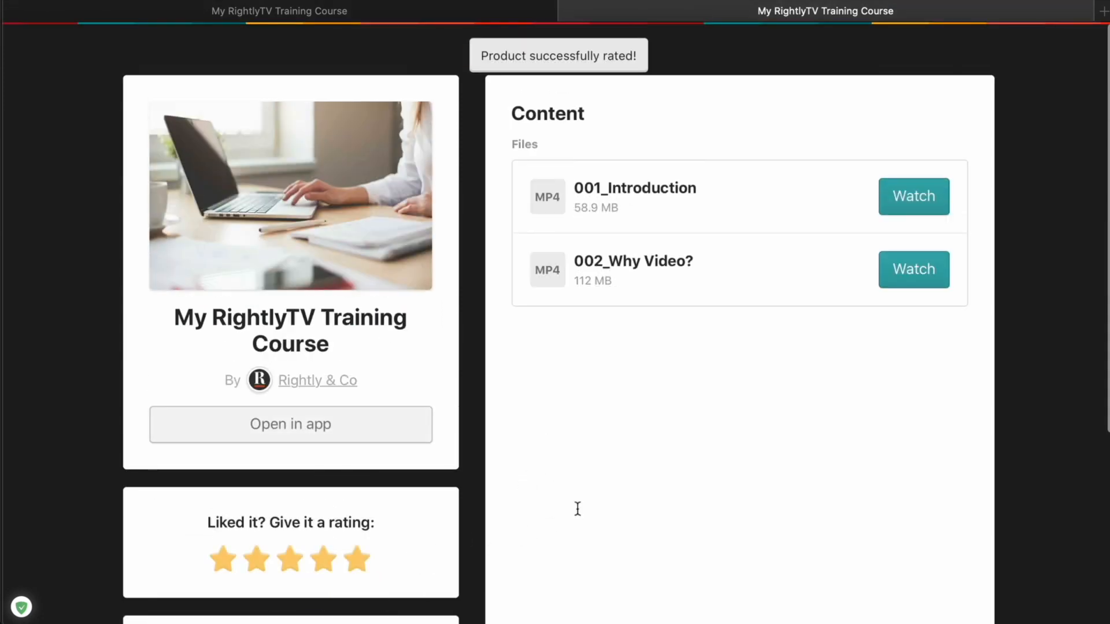
Start streaming the 001_Introduction video
scroll(542, 434, down, 2)
scroll(541, 431, down, 4)
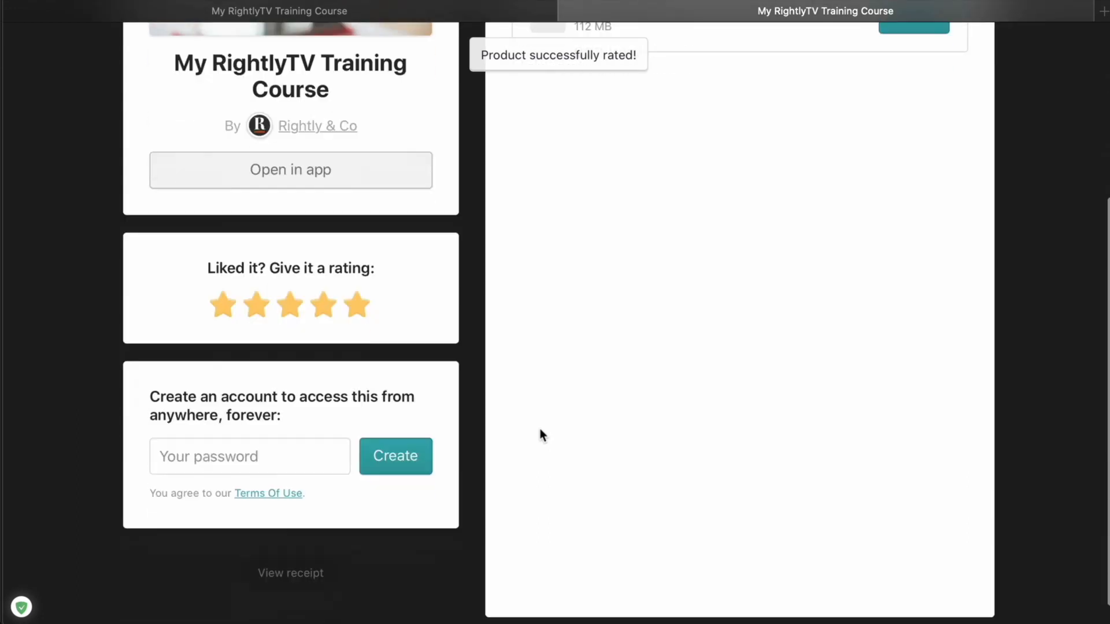
scroll(540, 431, up, 2)
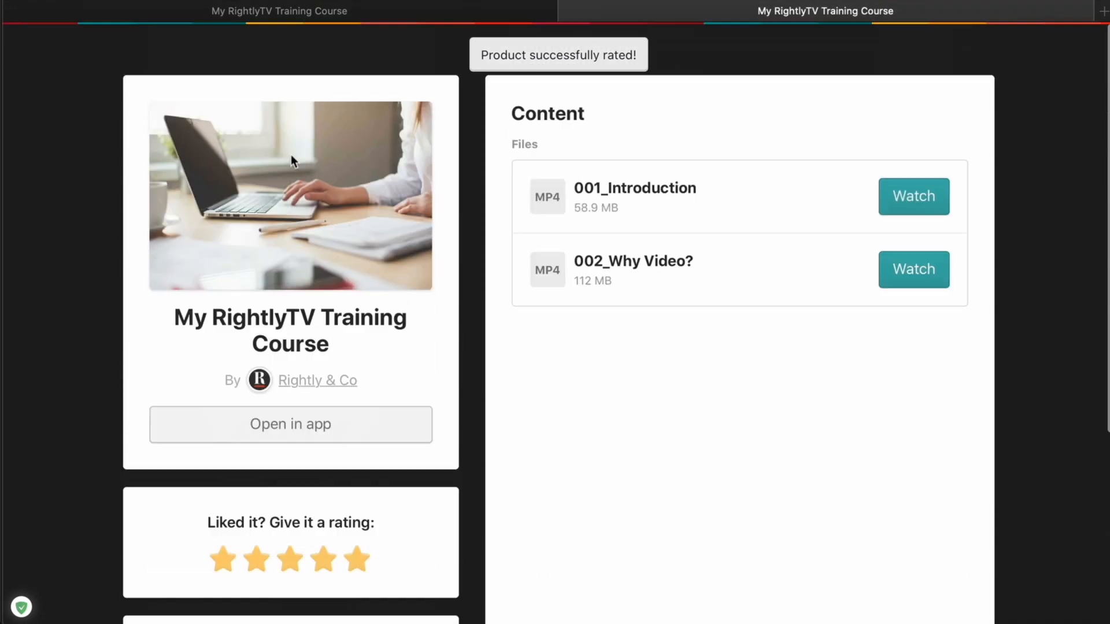
click(917, 199)
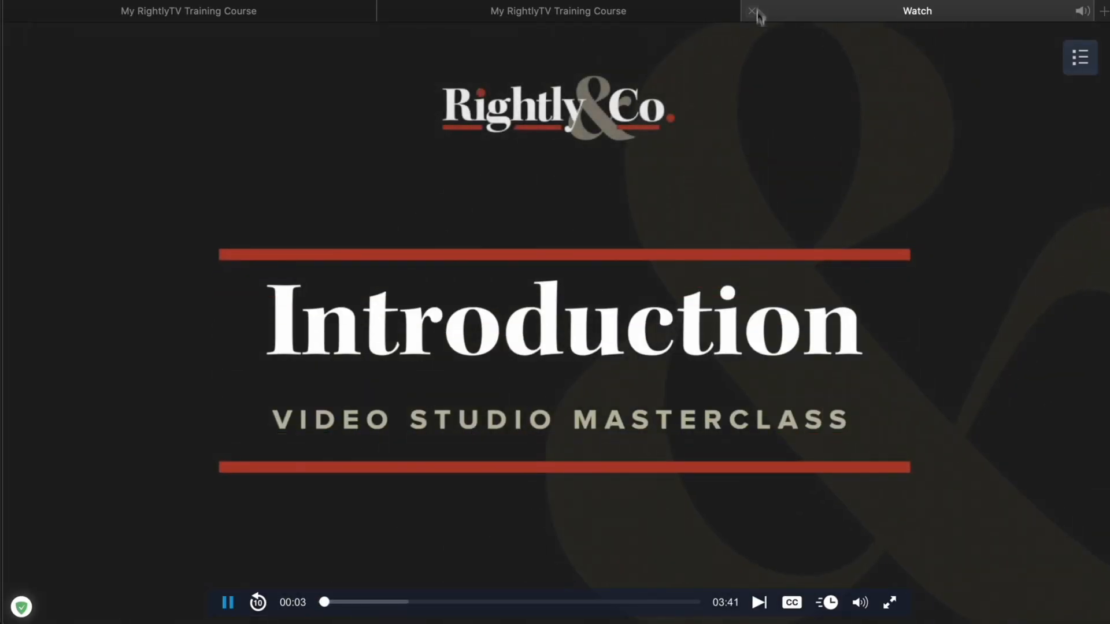
Check the up-next video list, then close the Watch and course content pages, leaving the $0 receipt
click(1080, 58)
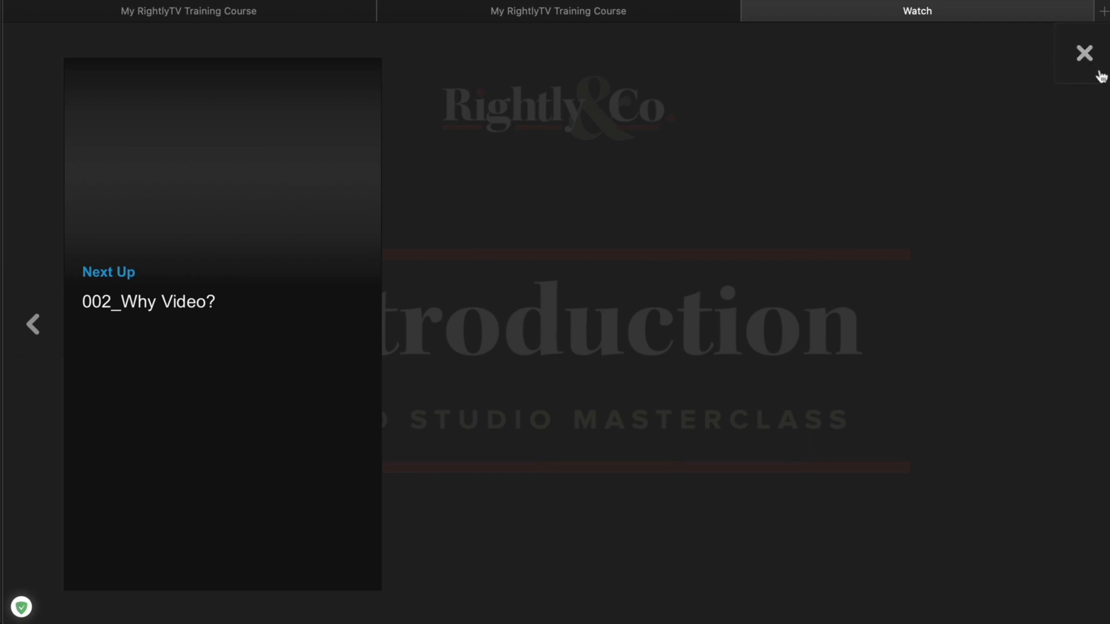
click(1085, 54)
click(752, 10)
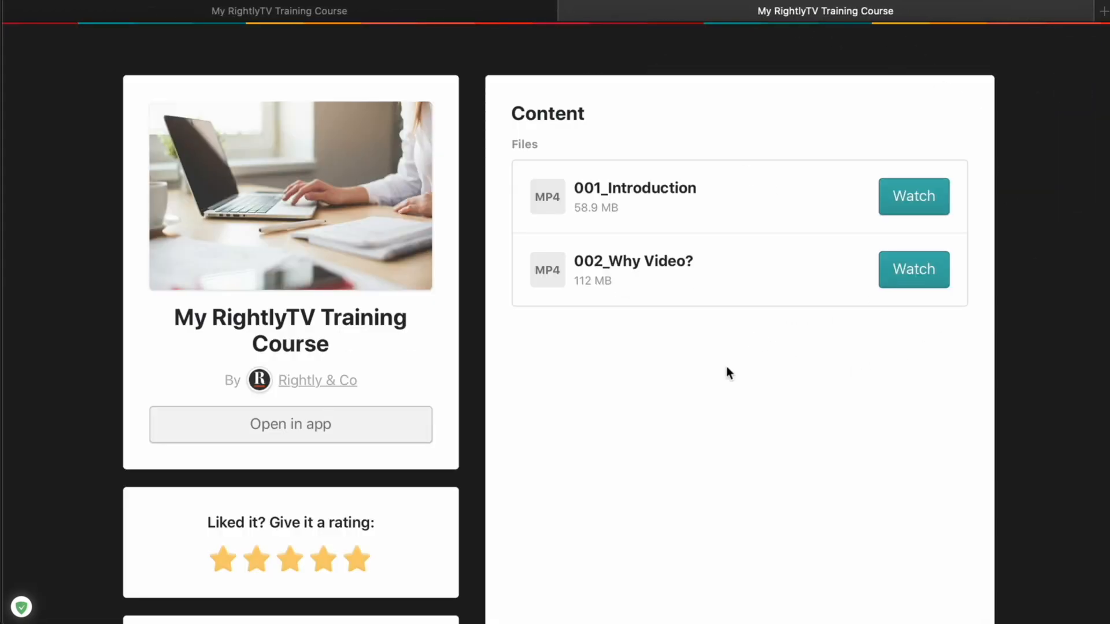
scroll(758, 373, down, 5)
scroll(758, 373, up, 5)
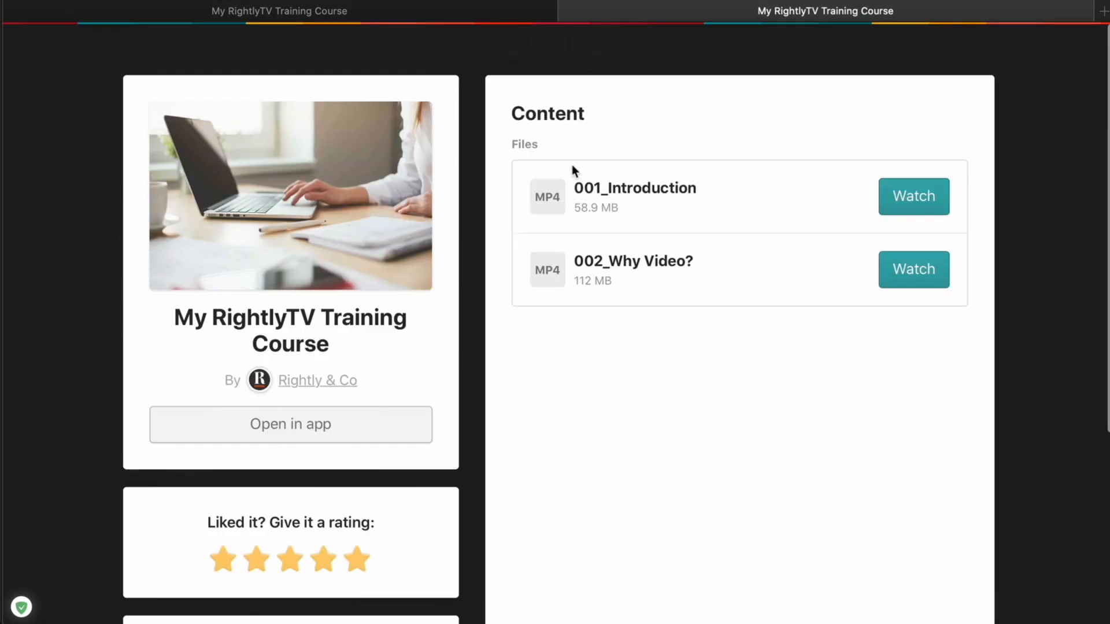
click(569, 11)
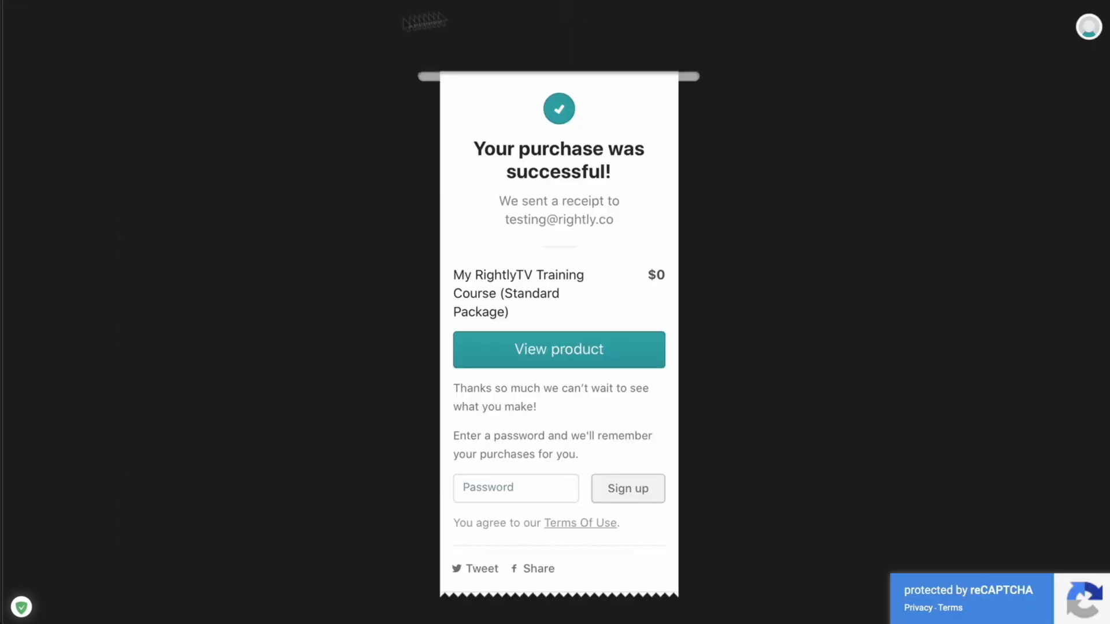